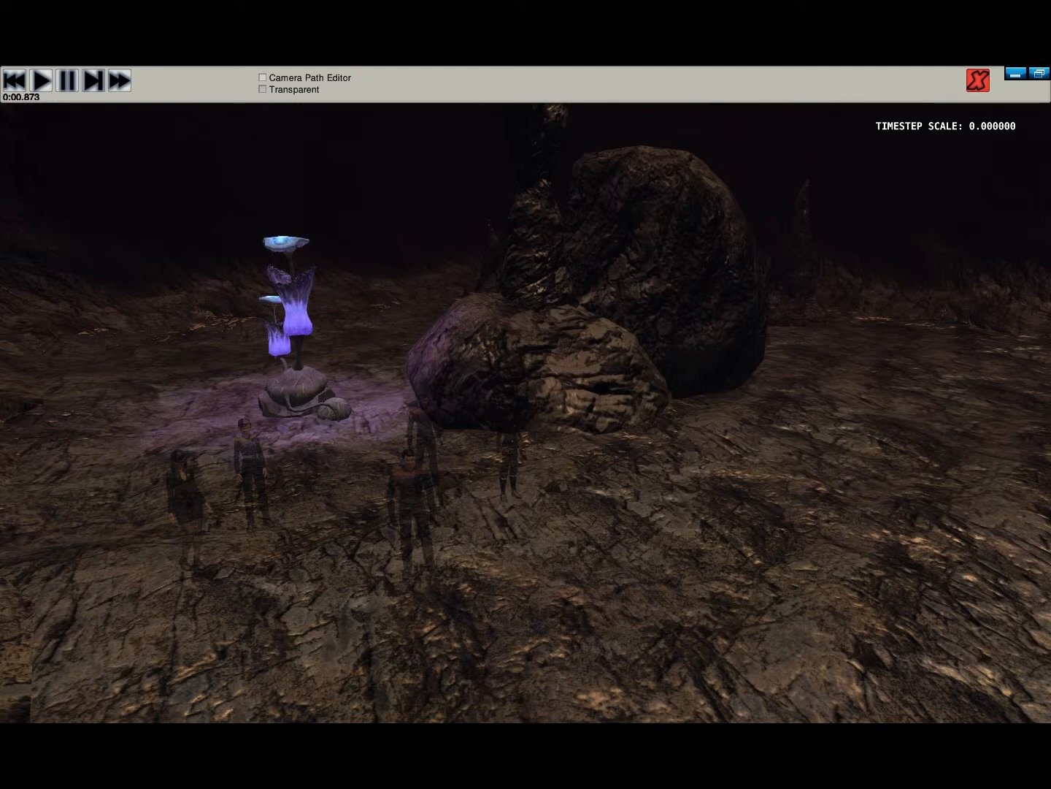
- Show the Camera Path Editor and review the path types offered for a new path without adding one
{"action": "left_click", "coordinate": [262, 78]}
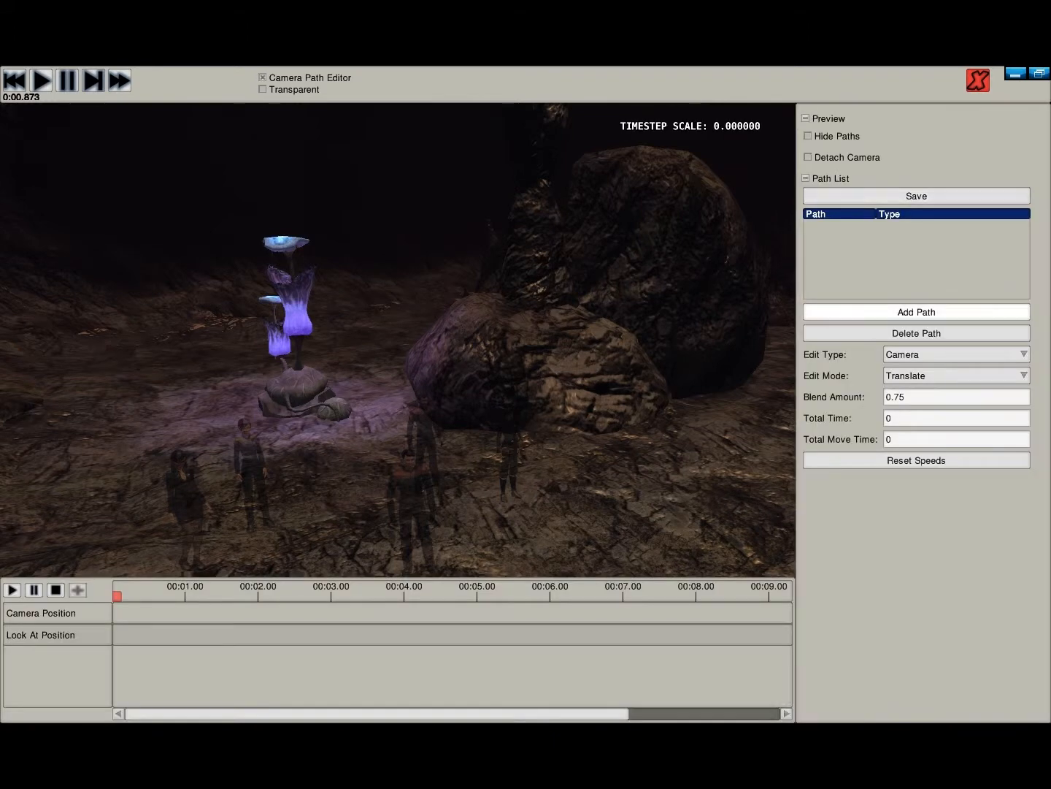
{"action": "left_click", "coordinate": [916, 311]}
{"action": "left_click", "coordinate": [526, 383]}
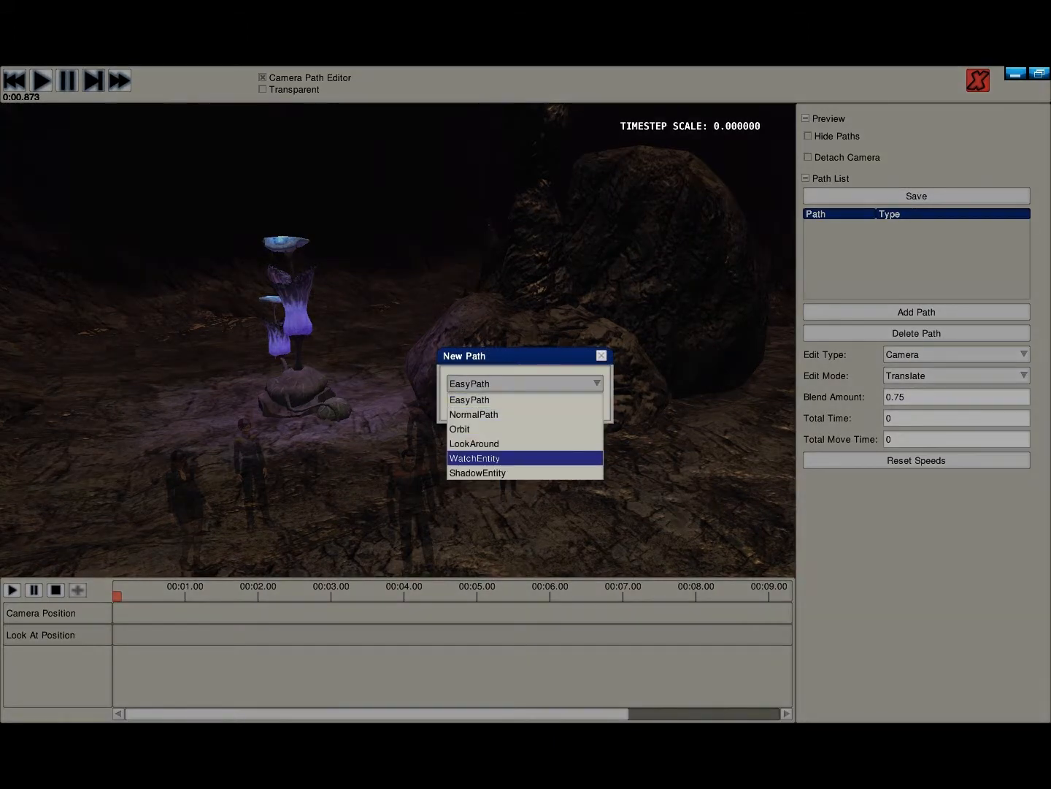
{"action": "left_click", "coordinate": [525, 497]}
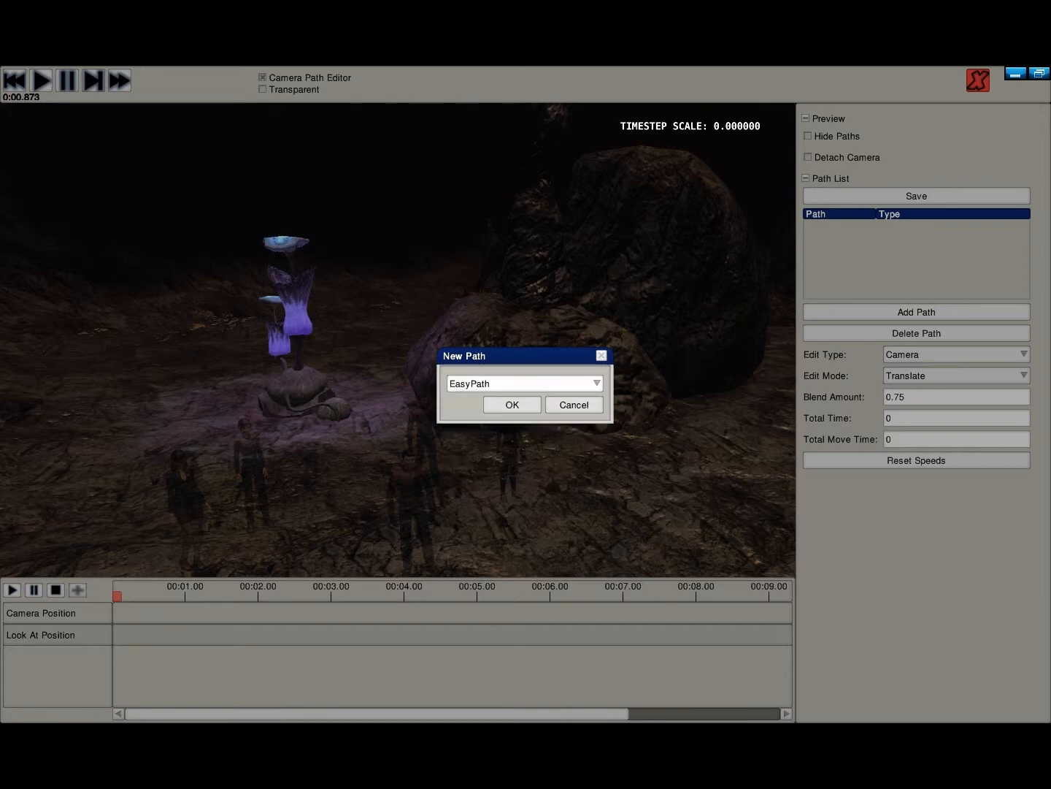
{"action": "left_click", "coordinate": [574, 405]}
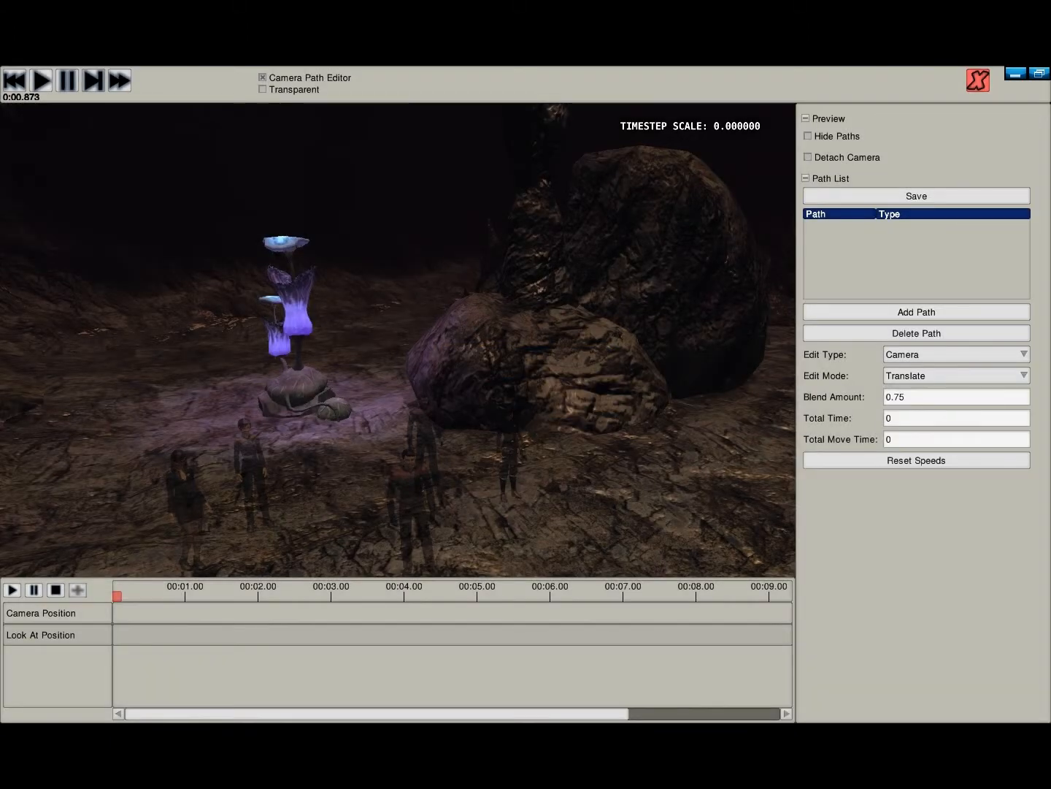
- Collapse the Preview and Path List sections, and hide the Camera Path Editor
{"action": "left_click", "coordinate": [828, 119]}
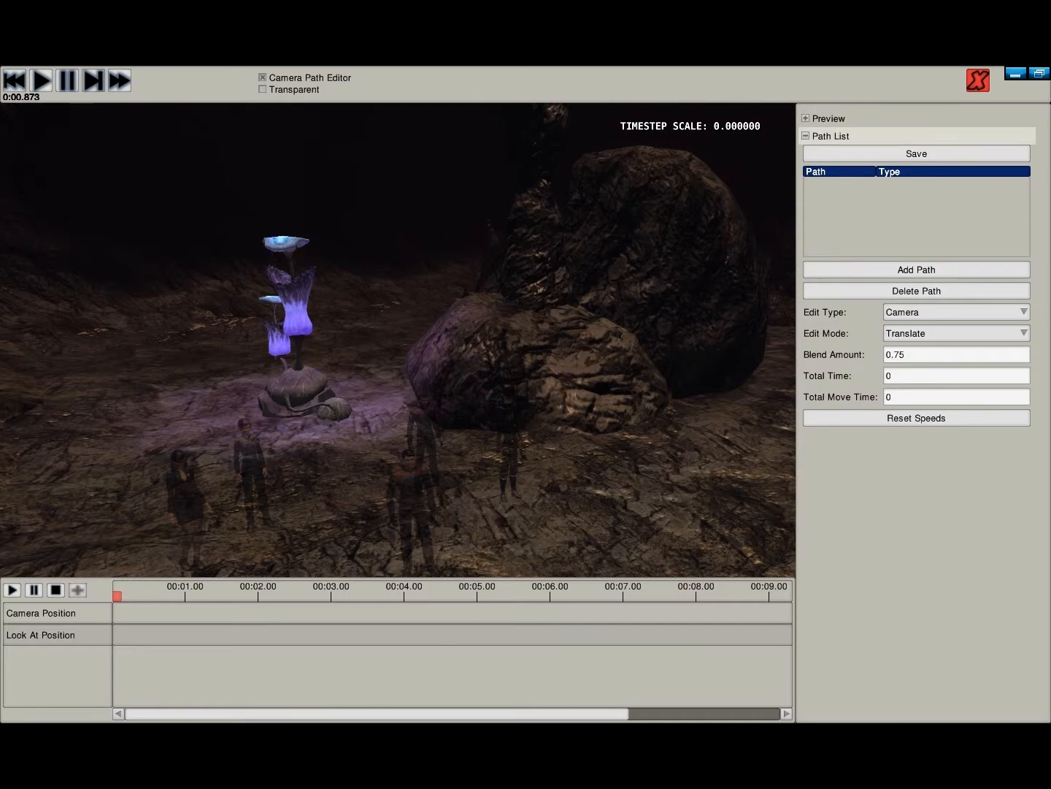
{"action": "left_click", "coordinate": [831, 136]}
{"action": "left_click", "coordinate": [263, 77]}
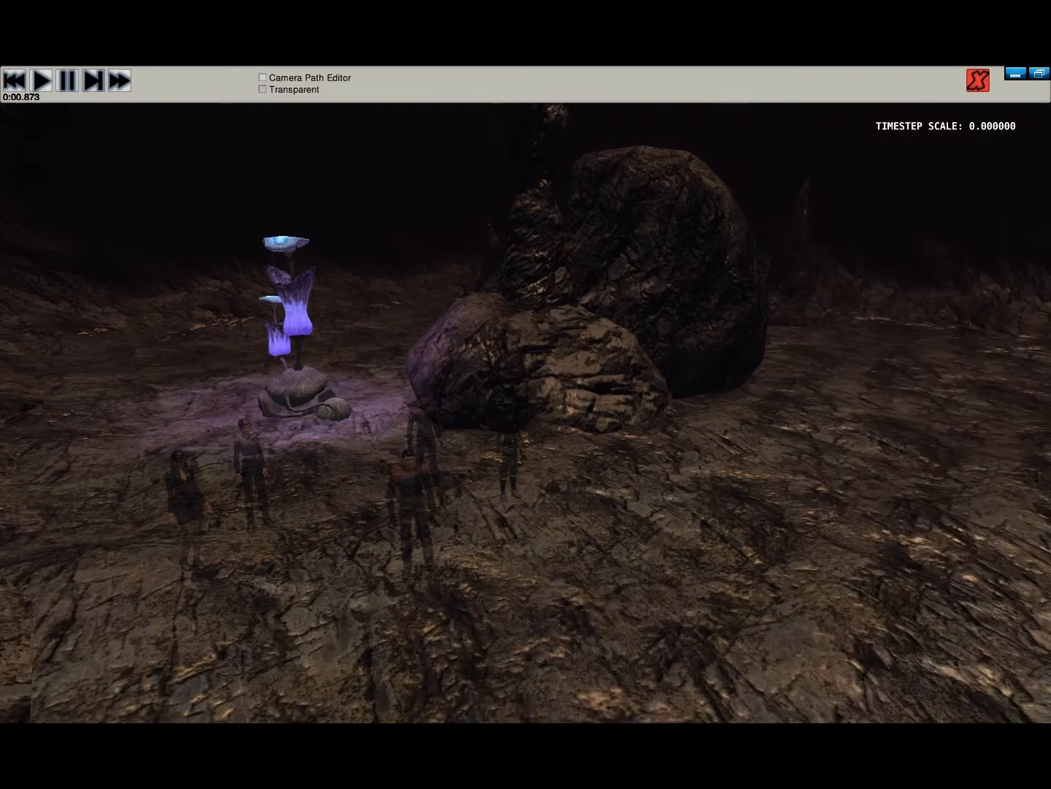
- Examine the cave scene around the glowing plant and the group of characters from several nearby angles
{"action": "right_click_drag", "start_coordinate": [351, 293], "coordinate": [321, 326]}
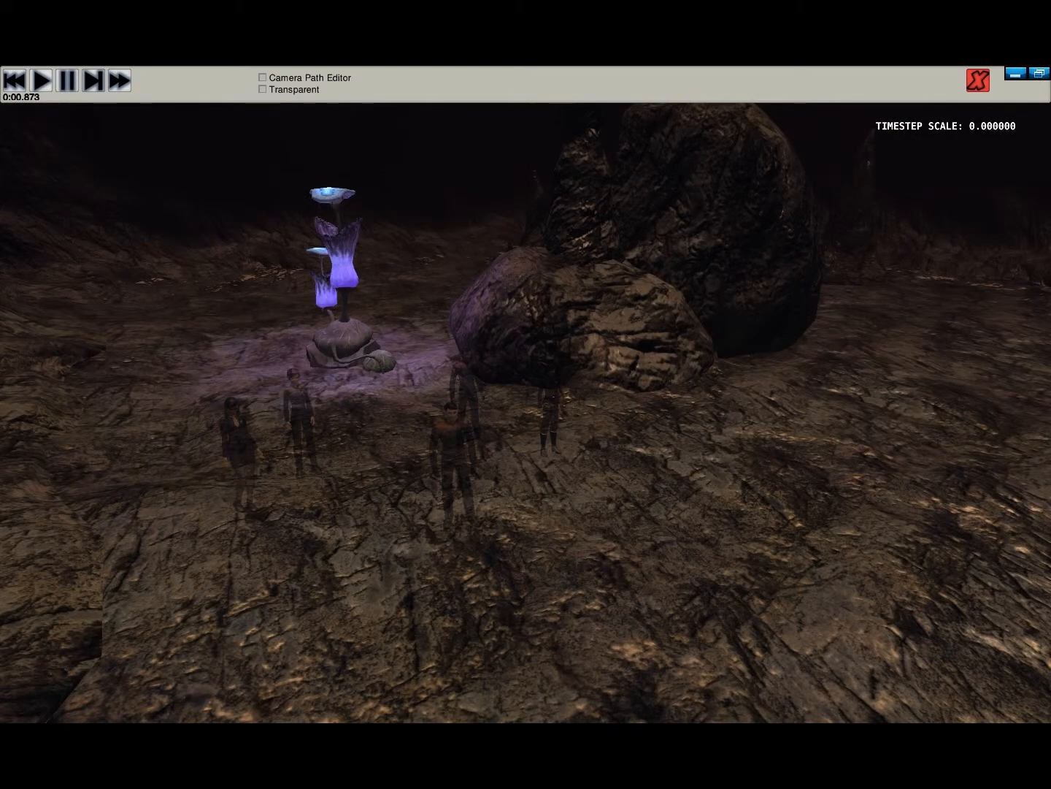
{"action": "right_click_drag", "start_coordinate": [526, 394], "coordinate": [88, 376]}
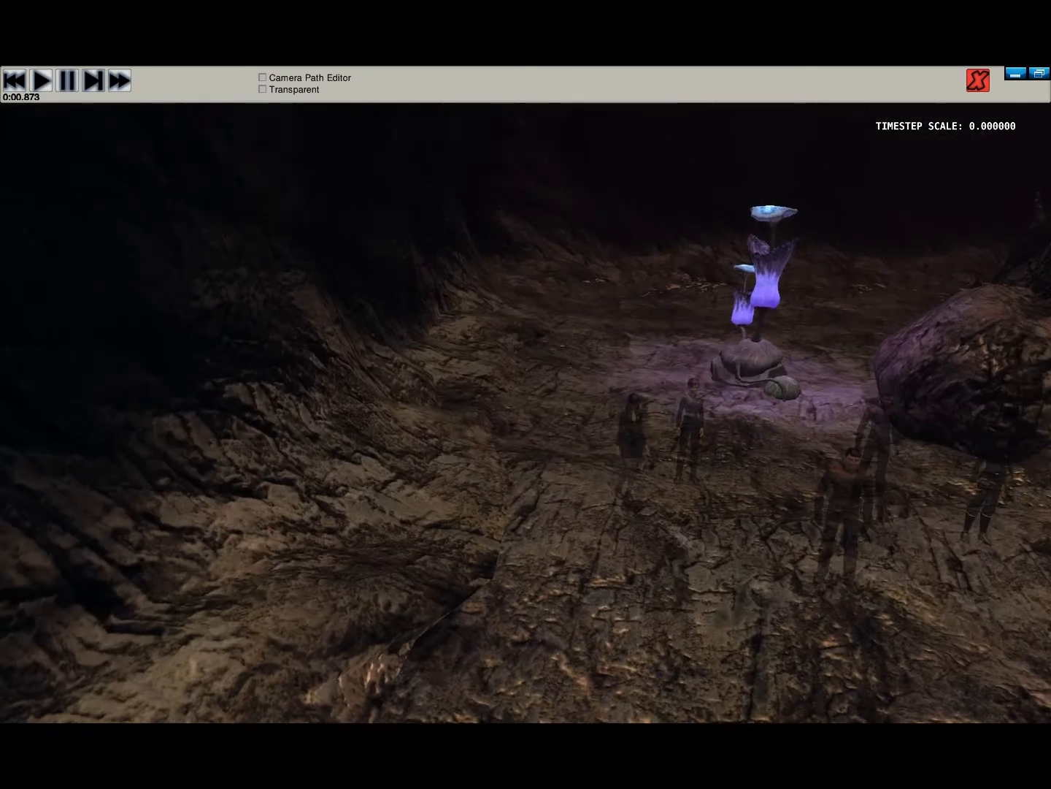
{"action": "right_click_drag", "start_coordinate": [526, 395], "coordinate": [759, 468]}
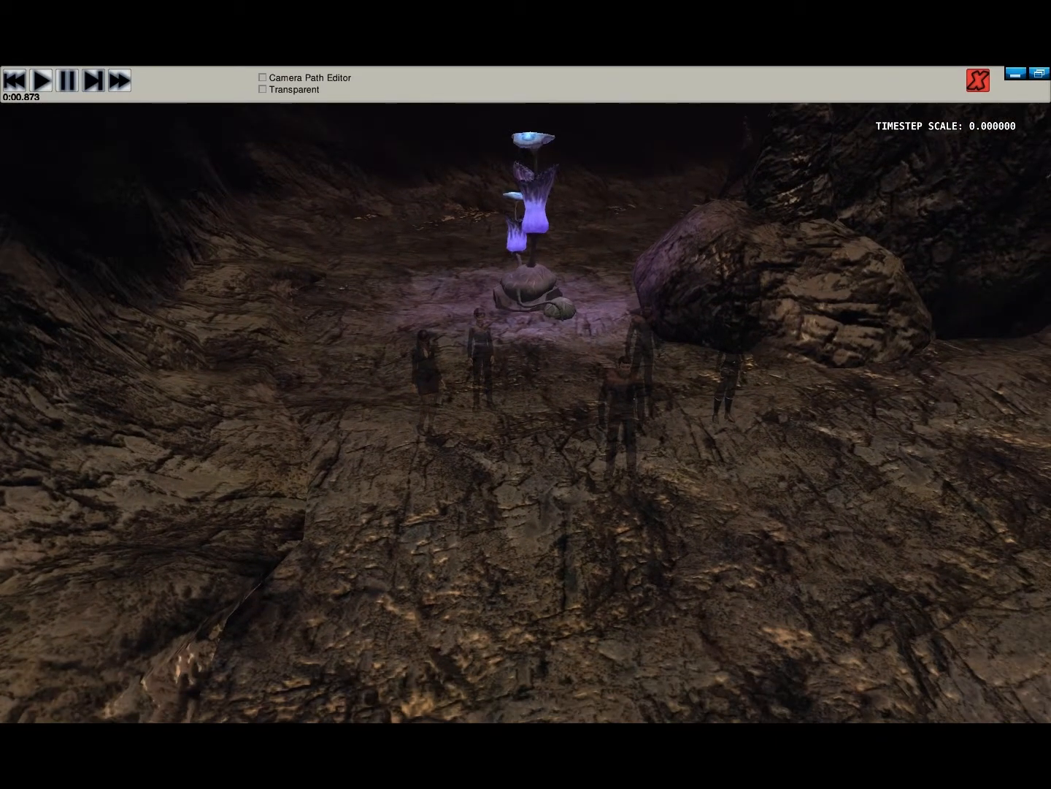
{"action": "key", "text": "w"}
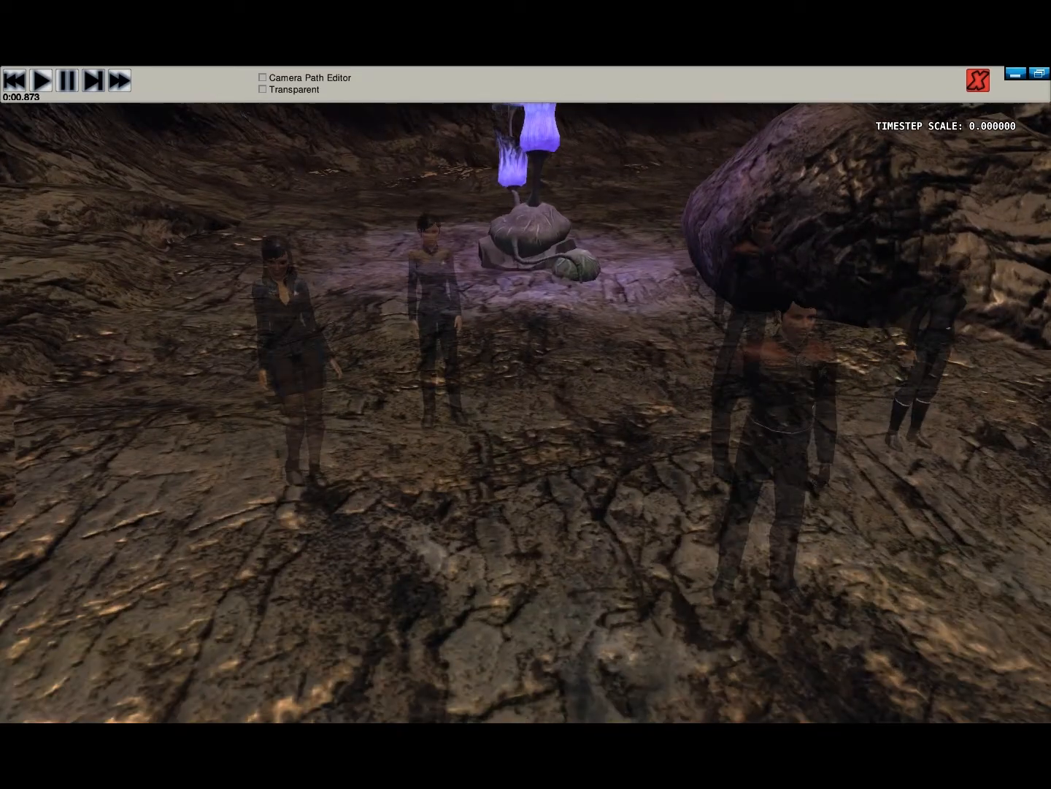
{"action": "right_click_drag", "start_coordinate": [525, 395], "coordinate": [825, 401]}
{"action": "key", "text": "a"}
{"action": "key", "text": "a"}
{"action": "right_click_drag", "start_coordinate": [526, 394], "coordinate": [138, 343]}
{"action": "key", "text": "d"}
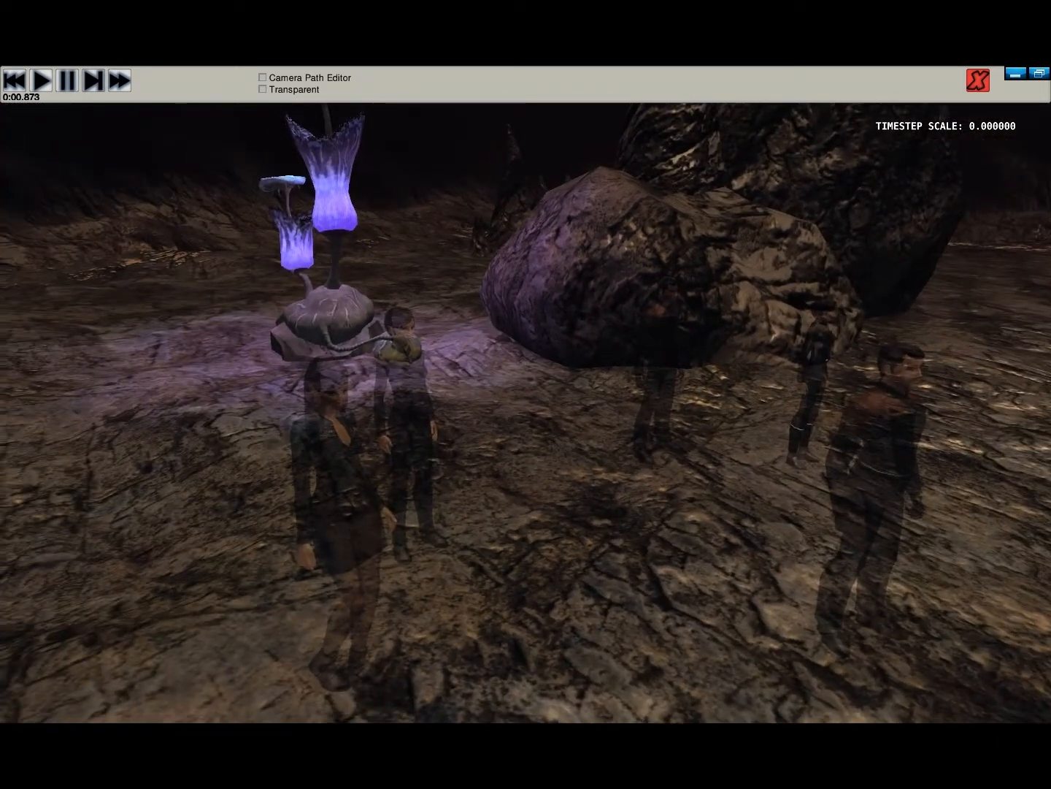
{"action": "right_click_drag", "start_coordinate": [525, 395], "coordinate": [434, 351]}
- Examine the whole cave map from far outside and return to a close view of the group
{"action": "key", "text": "s"}
{"action": "key", "text": "s"}
{"action": "right_click_drag", "start_coordinate": [526, 394], "coordinate": [226, 373]}
{"action": "right_click_drag", "start_coordinate": [526, 394], "coordinate": [138, 438]}
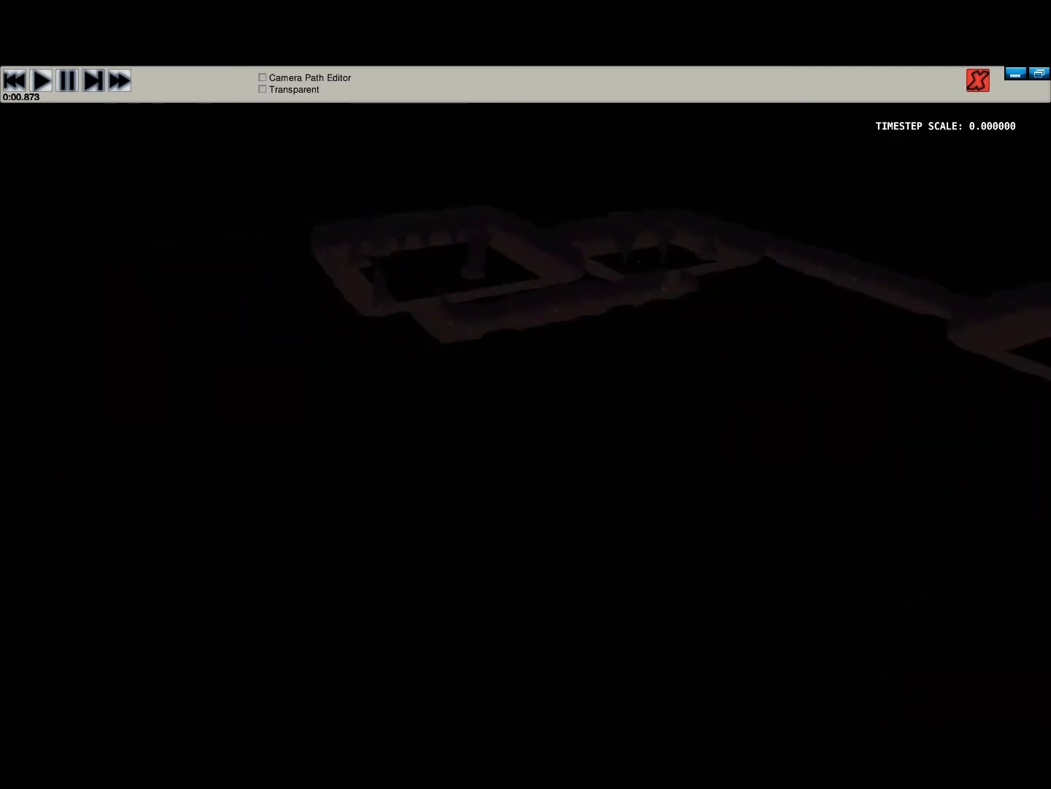
{"action": "right_click_drag", "start_coordinate": [526, 395], "coordinate": [978, 642]}
{"action": "key", "text": "w"}
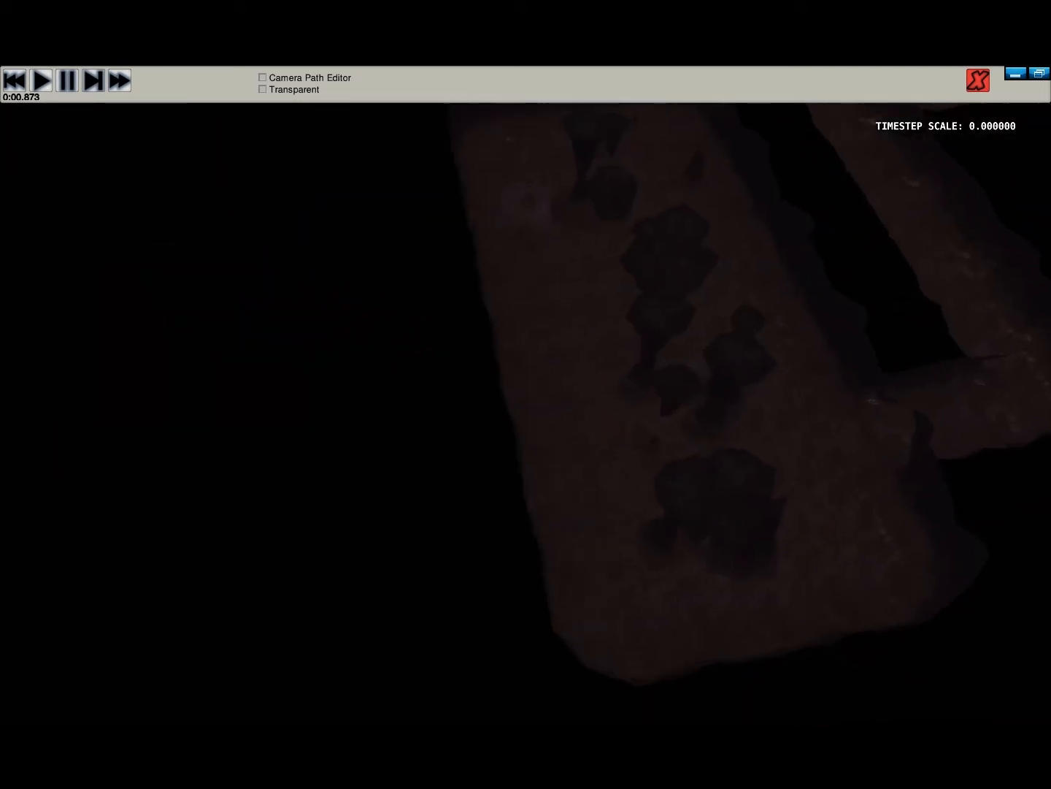
{"action": "right_click_drag", "start_coordinate": [526, 394], "coordinate": [518, 328]}
{"action": "key", "text": "w"}
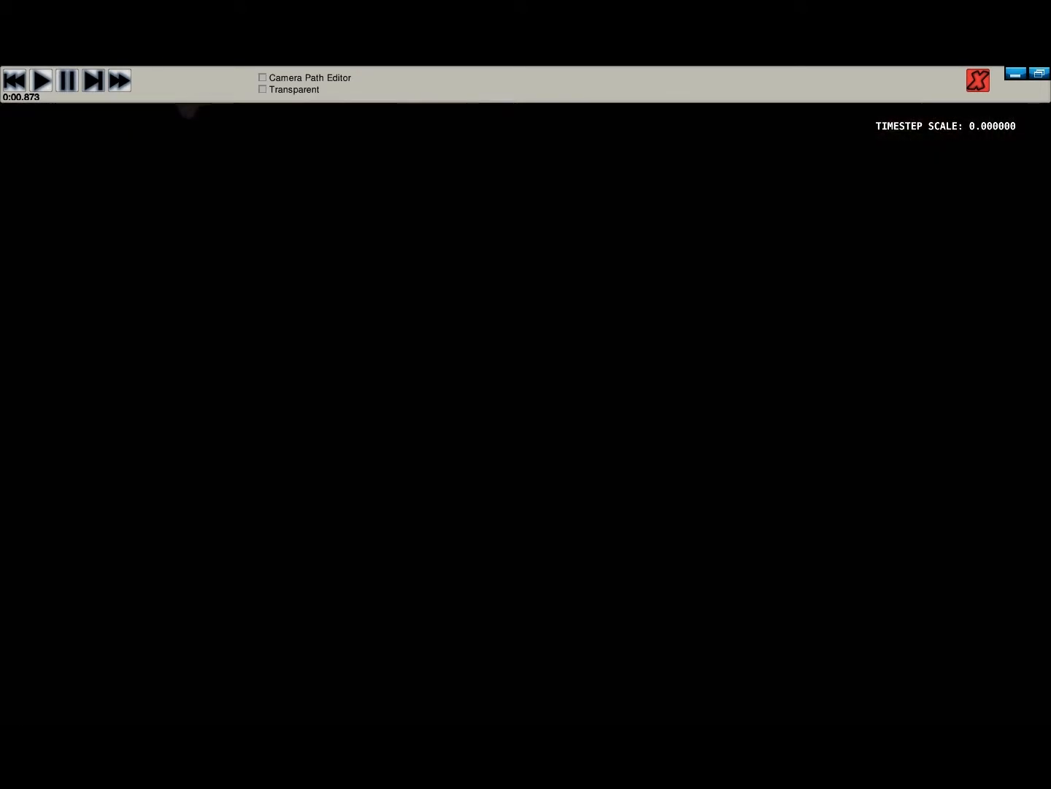
{"action": "key", "text": "s"}
{"action": "right_click_drag", "start_coordinate": [526, 395], "coordinate": [489, 161]}
{"action": "key", "text": "w"}
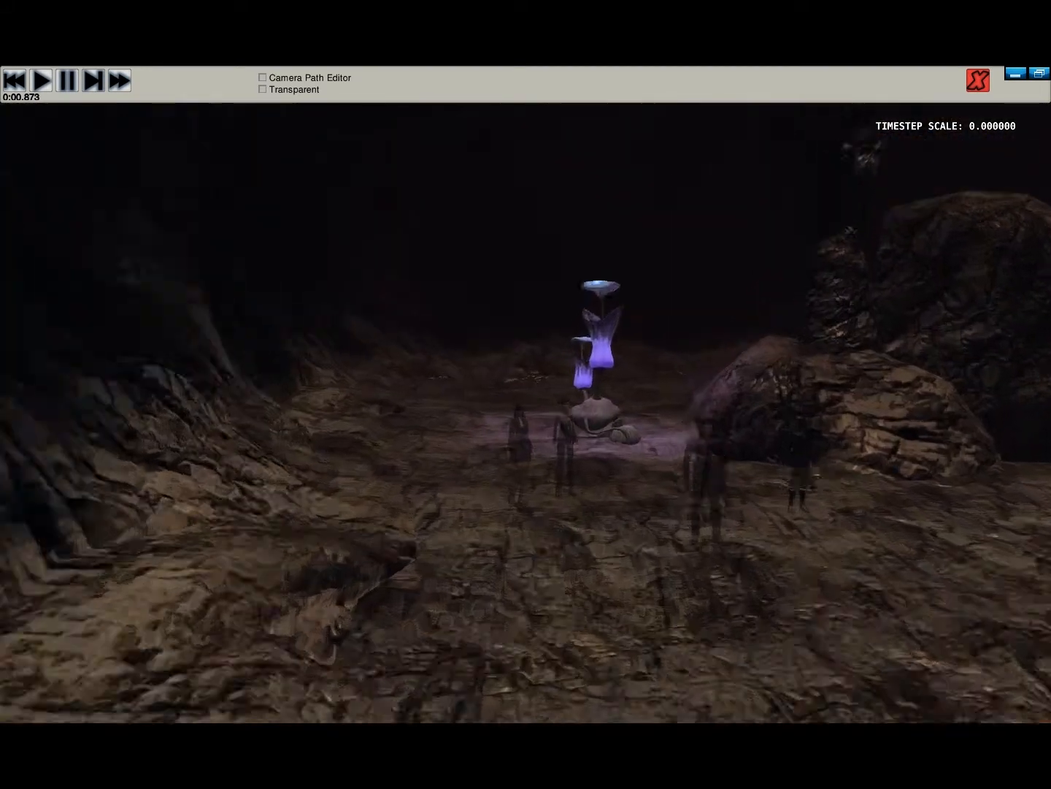
{"action": "right_click_drag", "start_coordinate": [526, 395], "coordinate": [738, 440]}
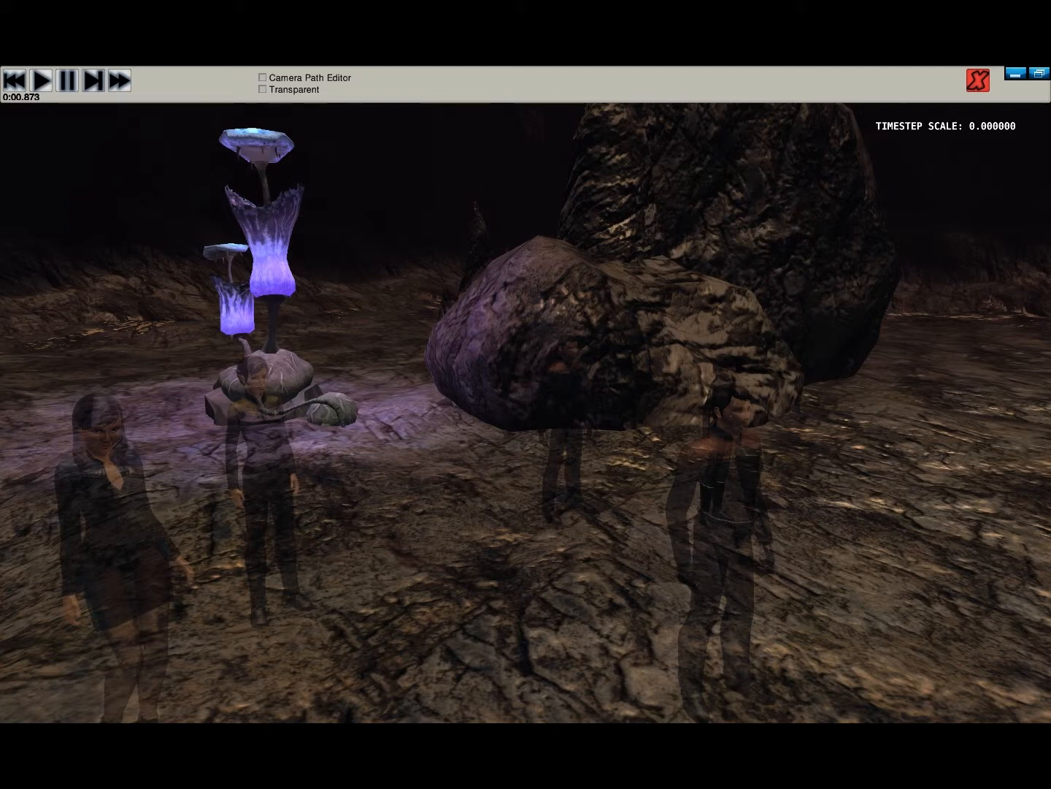
- Show the Camera Path Editor and add a new path of type WatchEntity
{"action": "left_click", "coordinate": [263, 77]}
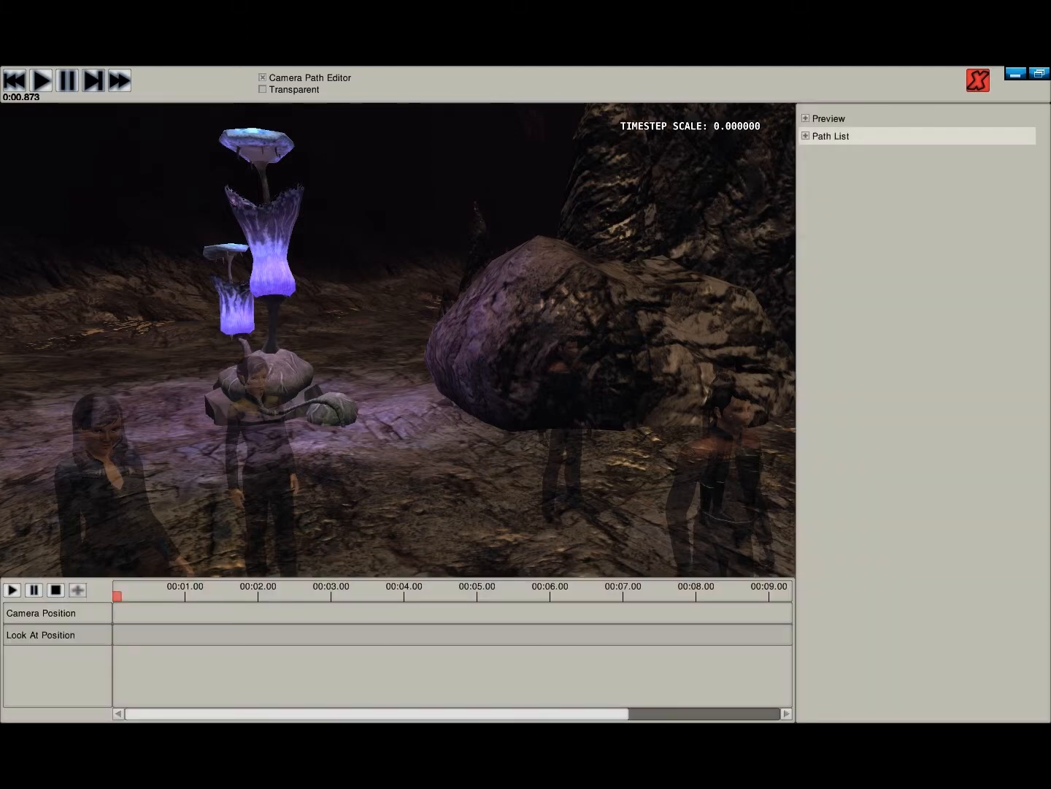
{"action": "left_click", "coordinate": [831, 135]}
{"action": "left_click", "coordinate": [916, 270]}
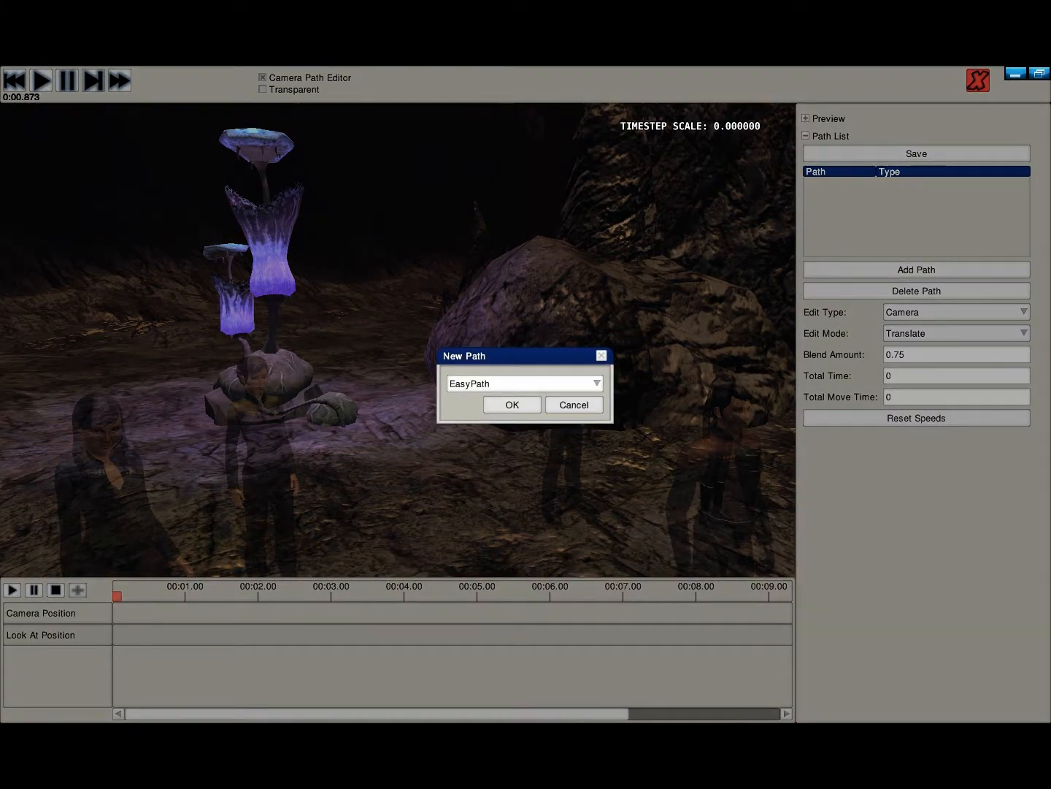
{"action": "left_click", "coordinate": [525, 383]}
{"action": "left_click", "coordinate": [475, 458]}
{"action": "left_click", "coordinate": [512, 404]}
- Collapse the Path List, Point List, Basic Path and Selected Point sections, keeping only Entity Path expanded
{"action": "left_click", "coordinate": [831, 136]}
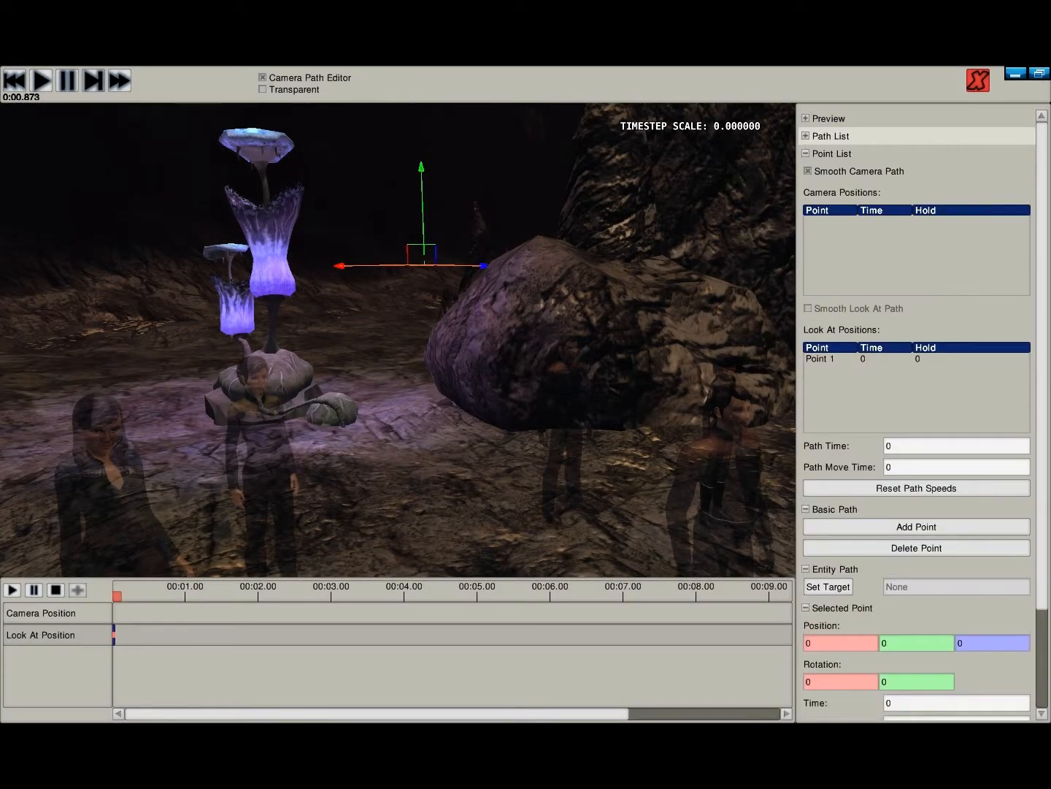
{"action": "left_click", "coordinate": [831, 153]}
{"action": "left_click", "coordinate": [834, 171]}
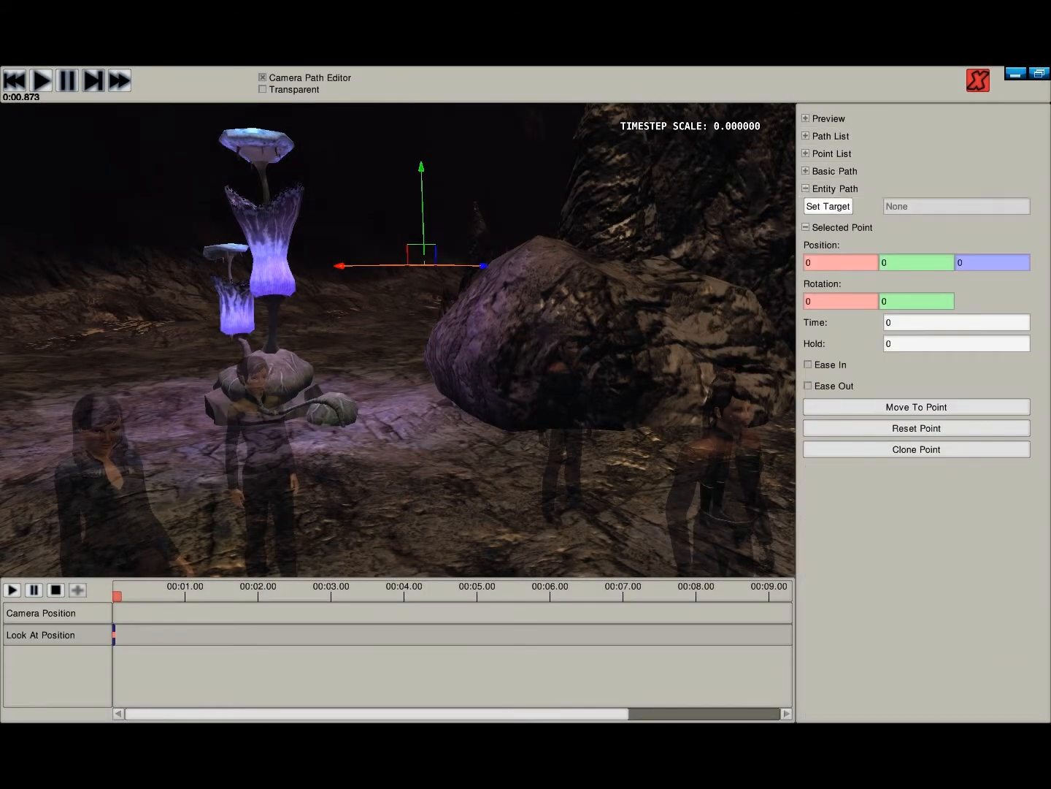
{"action": "left_click", "coordinate": [835, 189]}
{"action": "left_click", "coordinate": [842, 206]}
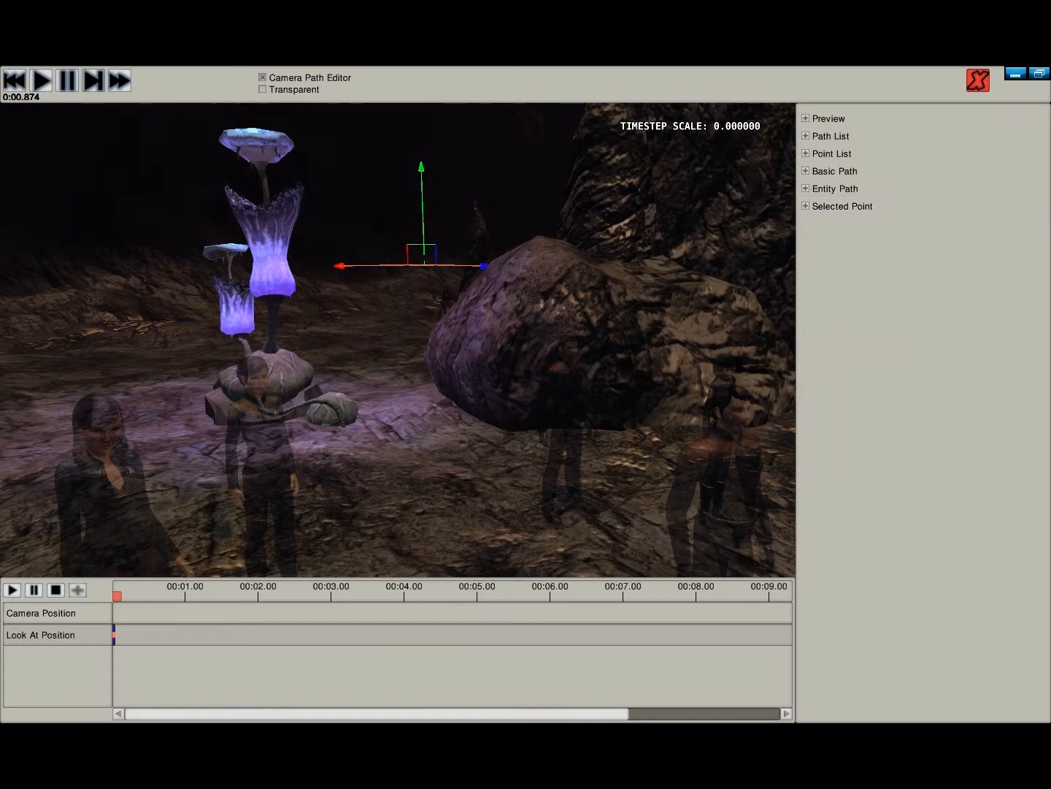
{"action": "left_click", "coordinate": [835, 188]}
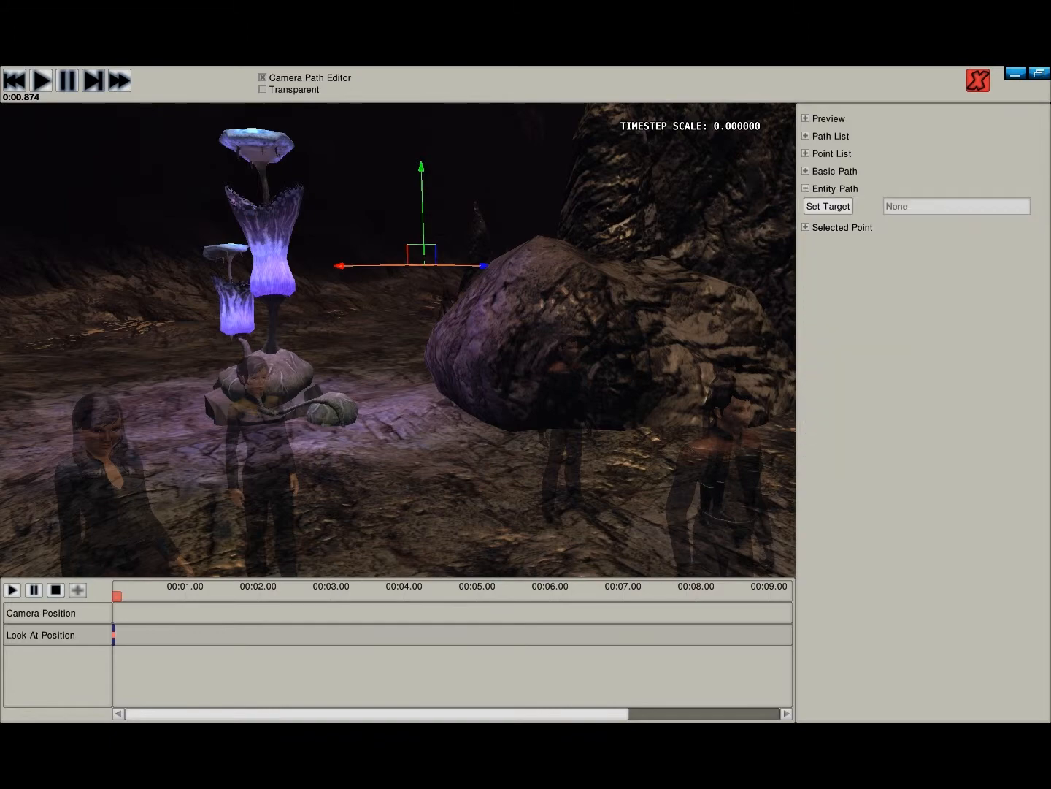
- Play the demo briefly, pause it, and set the red-shouldered man standing in front of the group as the path's target entity
{"action": "right_click_drag", "start_coordinate": [398, 340], "coordinate": [584, 383]}
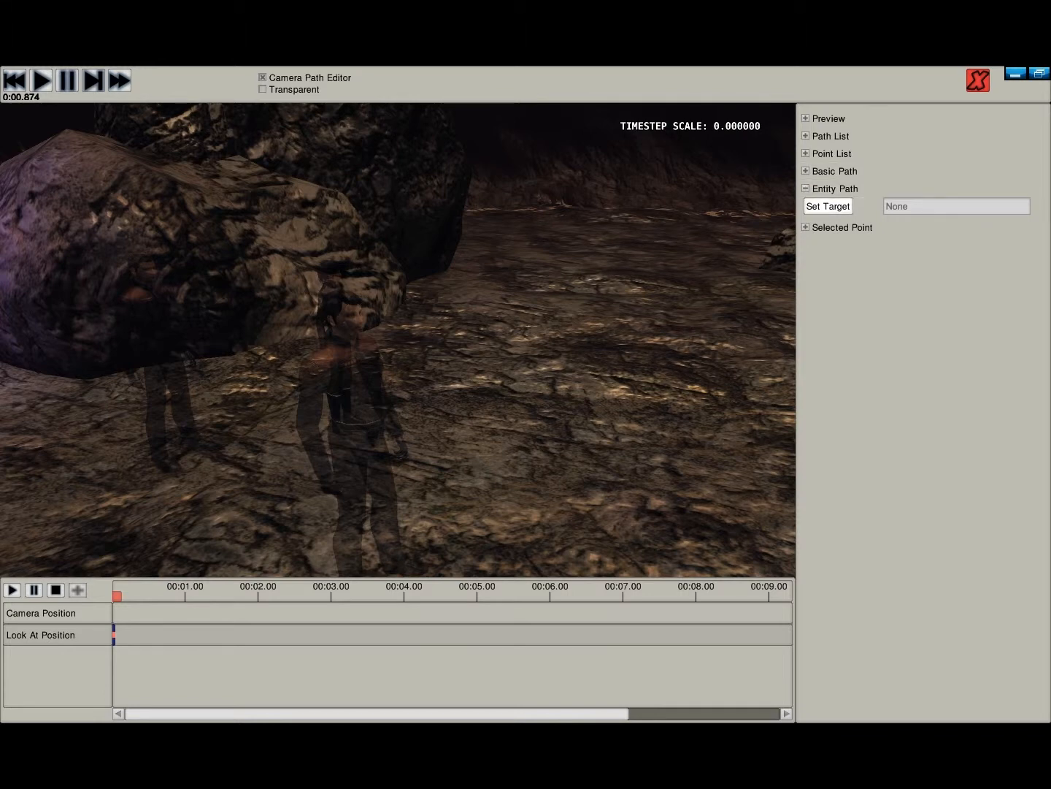
{"action": "left_click", "coordinate": [41, 80]}
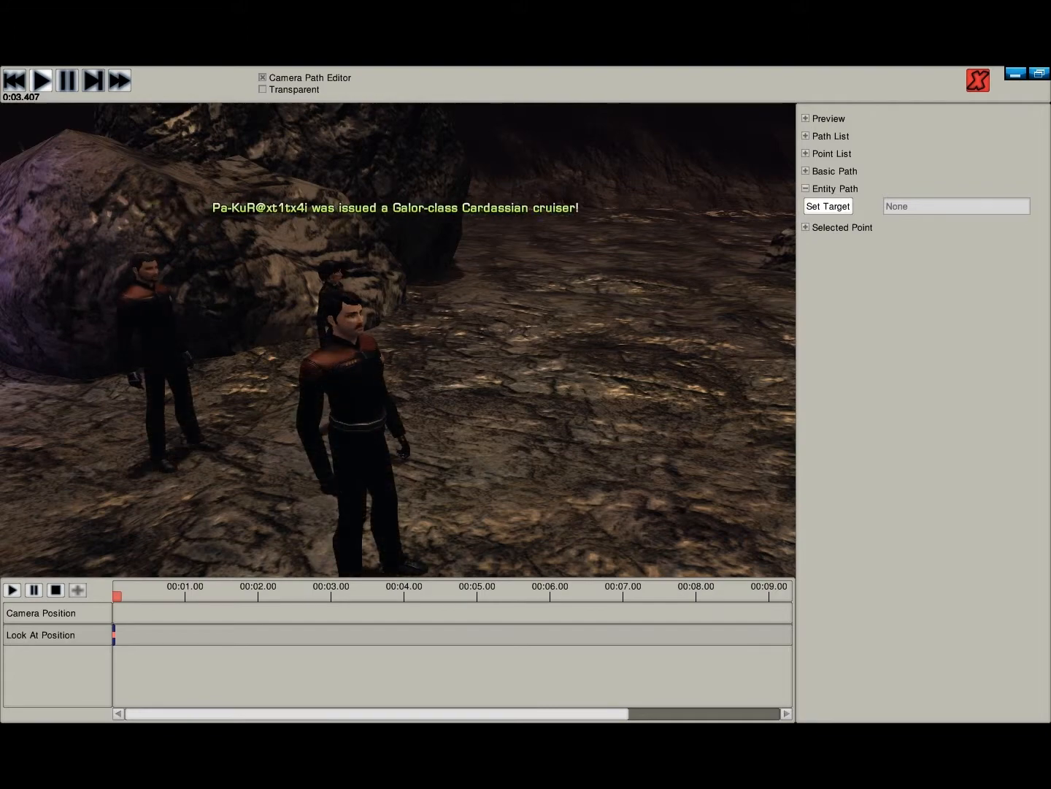
{"action": "left_click", "coordinate": [828, 206]}
{"action": "left_click", "coordinate": [67, 80]}
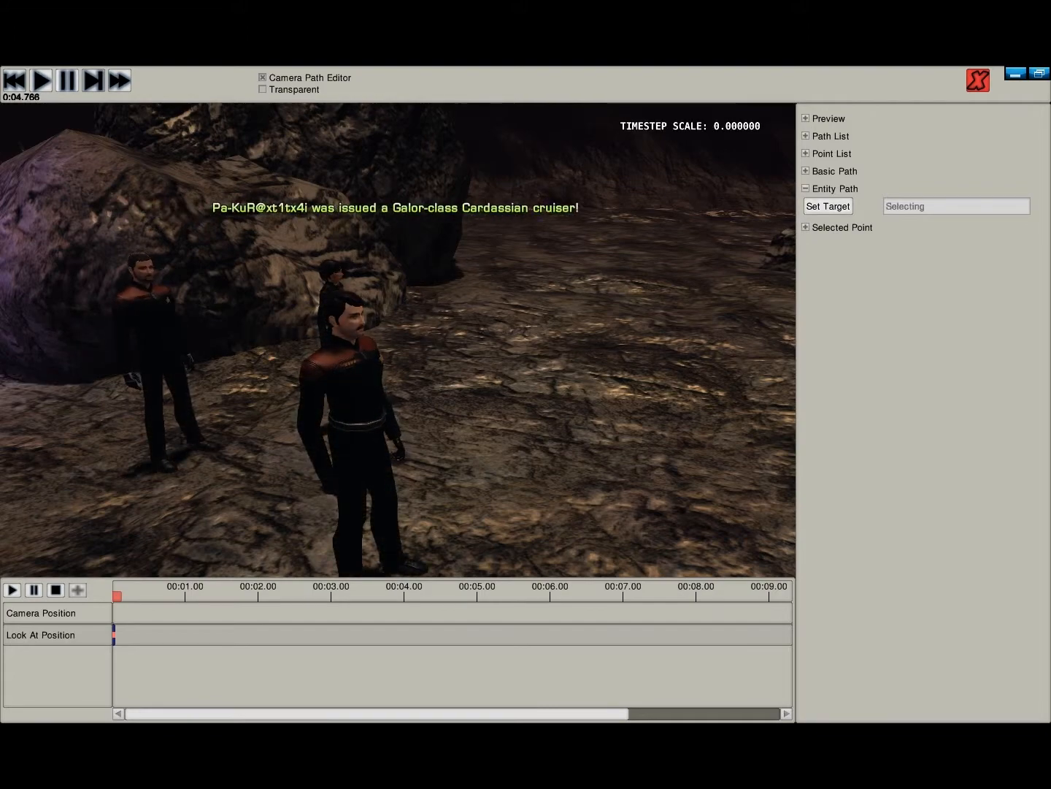
{"action": "mouse_move", "coordinate": [398, 340]}
{"action": "right_mouse_down"}
{"action": "mouse_move", "coordinate": [263, 335]}
{"action": "mouse_move", "coordinate": [409, 339]}
{"action": "right_mouse_up"}
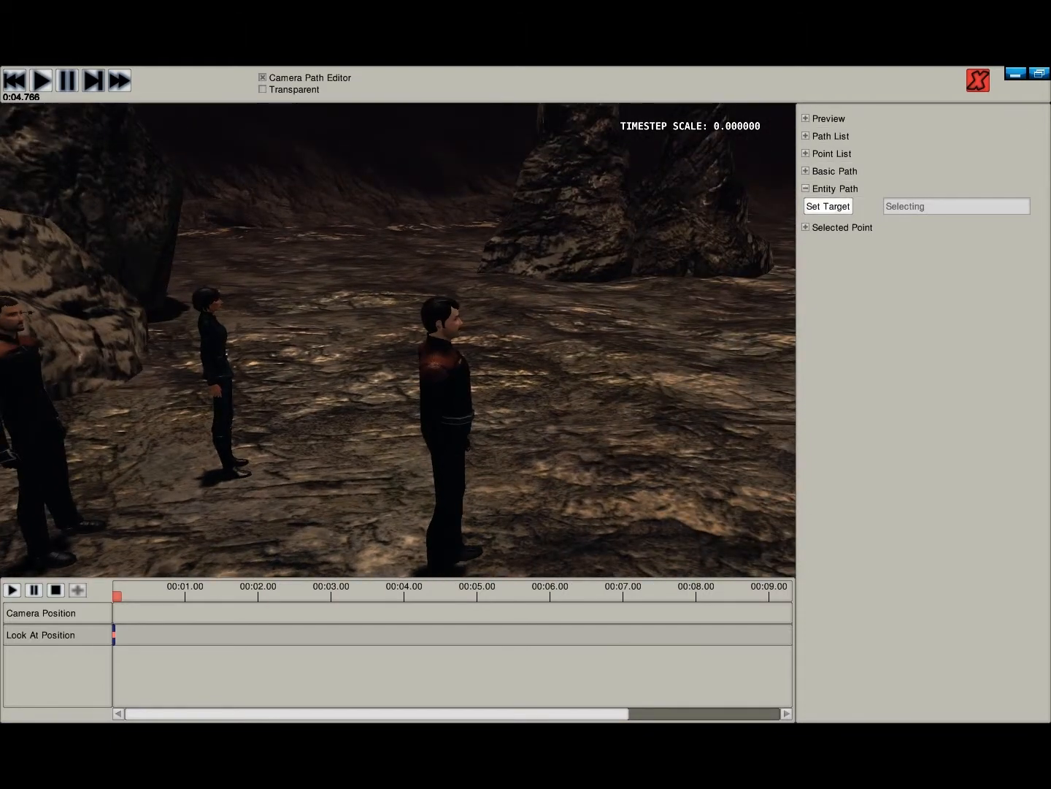
{"action": "right_click_drag", "start_coordinate": [398, 340], "coordinate": [435, 387]}
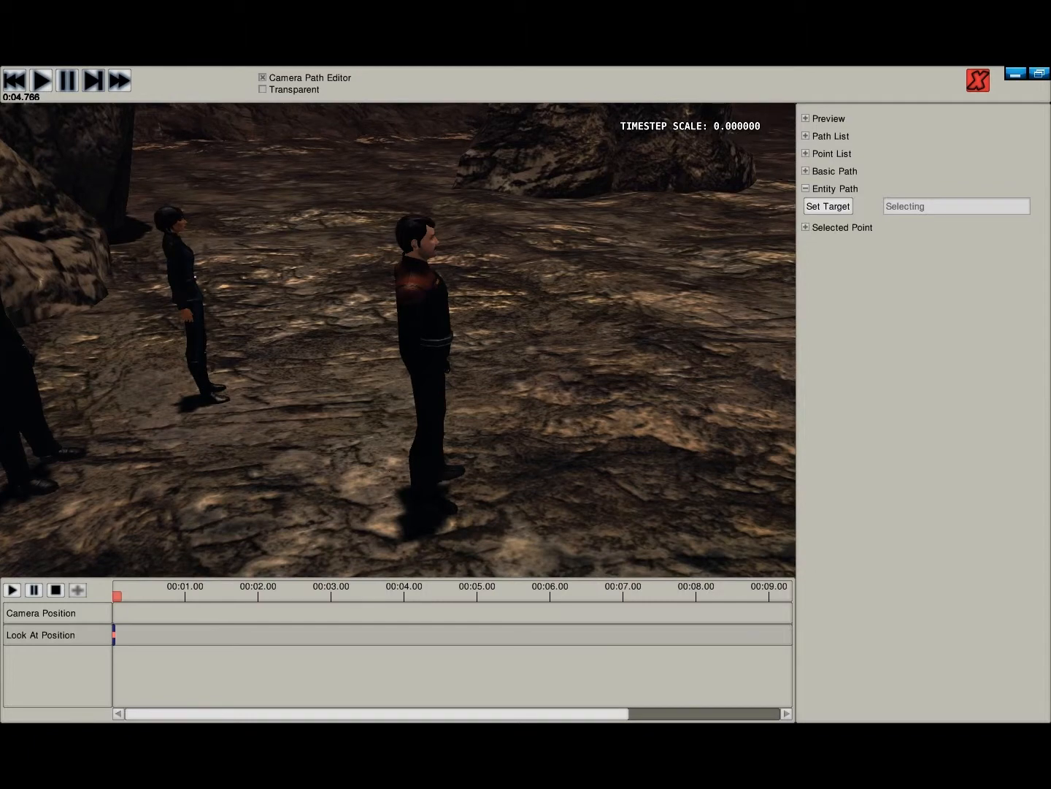
{"action": "left_click", "coordinate": [426, 321]}
- Raise the look-at point from the target man's feet to about waist height and collapse the Entity Path section
{"action": "right_click_drag", "start_coordinate": [425, 321], "coordinate": [396, 394]}
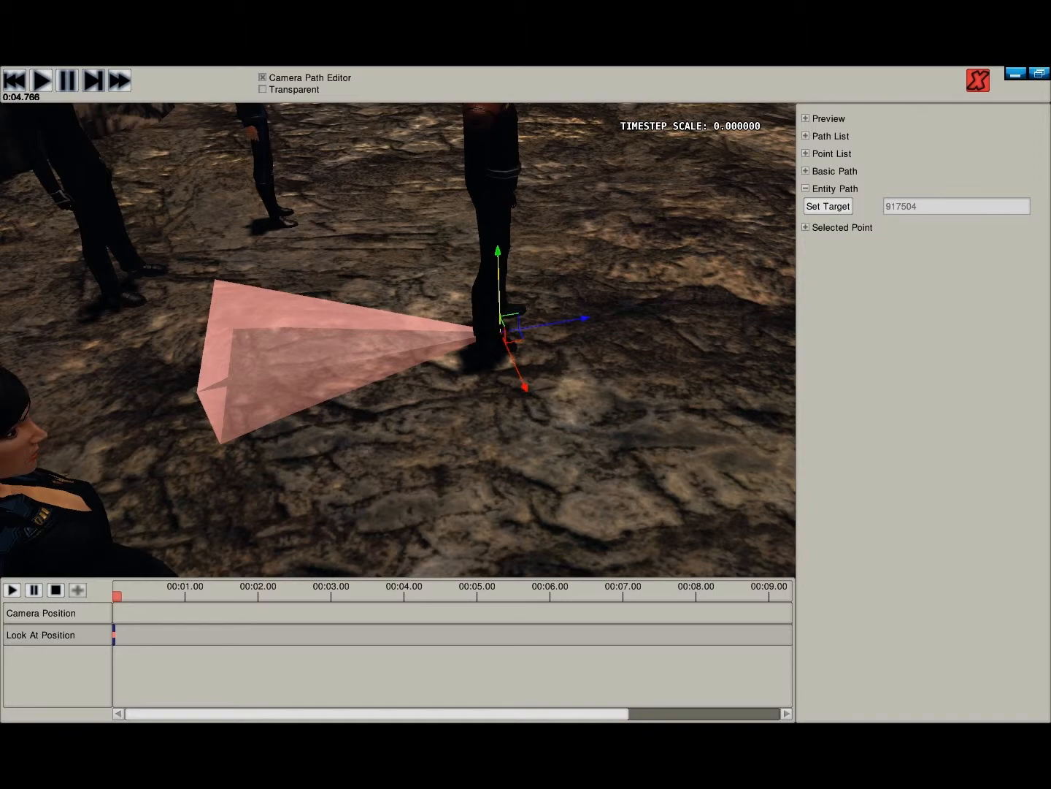
{"action": "scroll", "coordinate": [523, 339], "scroll_direction": "down", "scroll_amount": 5}
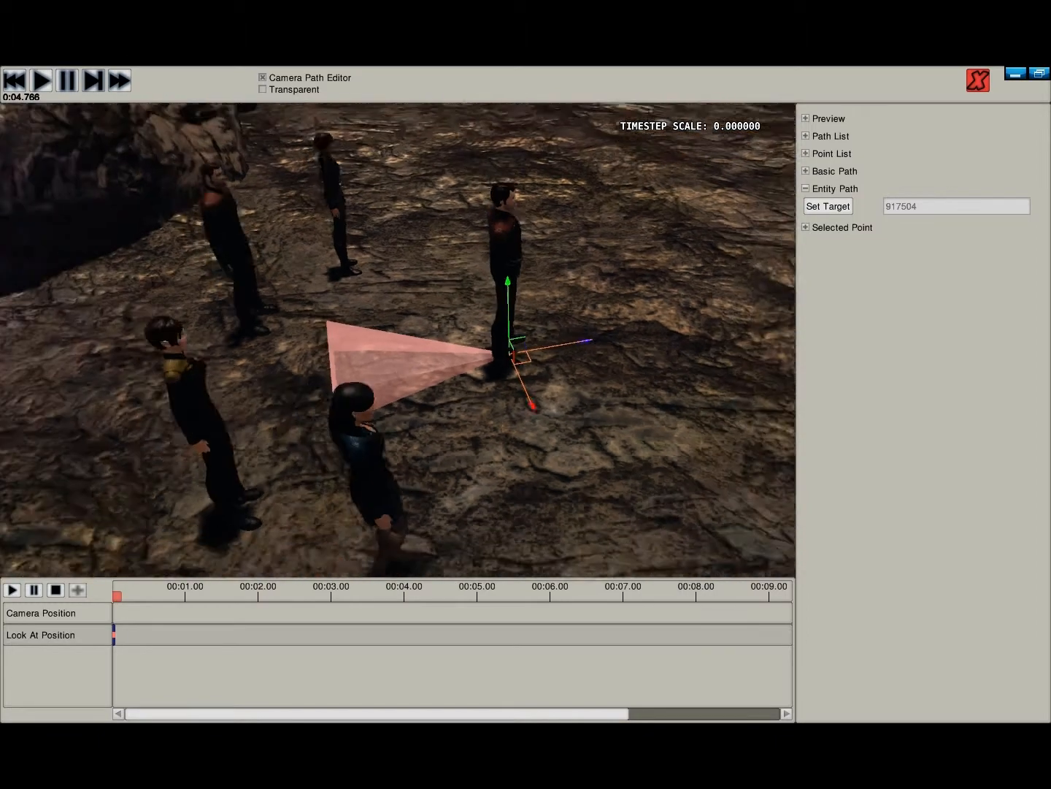
{"action": "left_click_drag", "start_coordinate": [511, 314], "coordinate": [511, 285]}
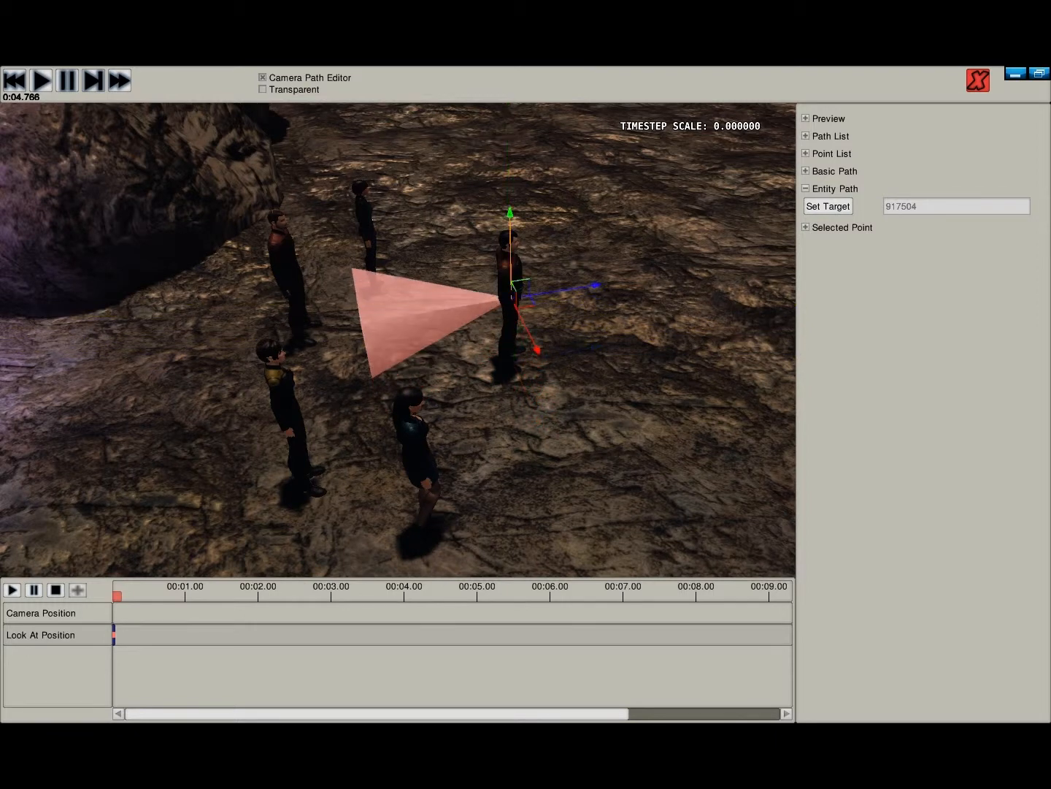
{"action": "left_click_drag", "start_coordinate": [511, 284], "coordinate": [511, 344]}
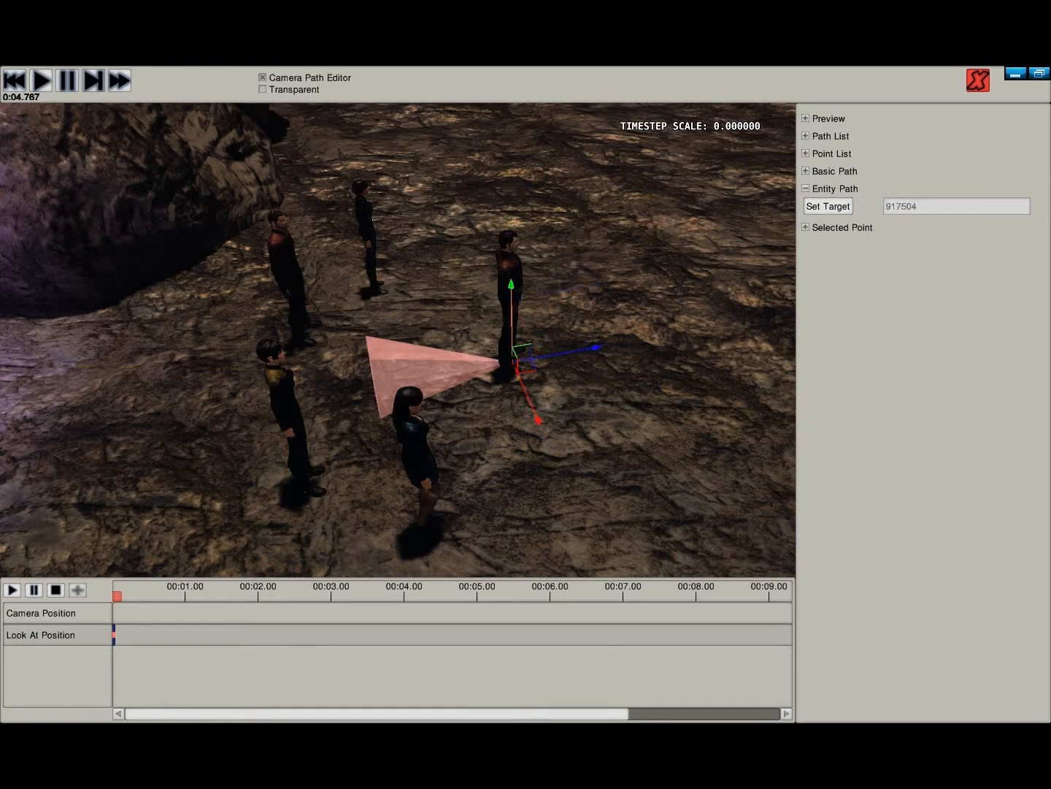
{"action": "left_click_drag", "start_coordinate": [511, 360], "coordinate": [511, 284]}
{"action": "key", "text": "d"}
{"action": "right_click_drag", "start_coordinate": [511, 285], "coordinate": [350, 185]}
{"action": "key", "text": "w"}
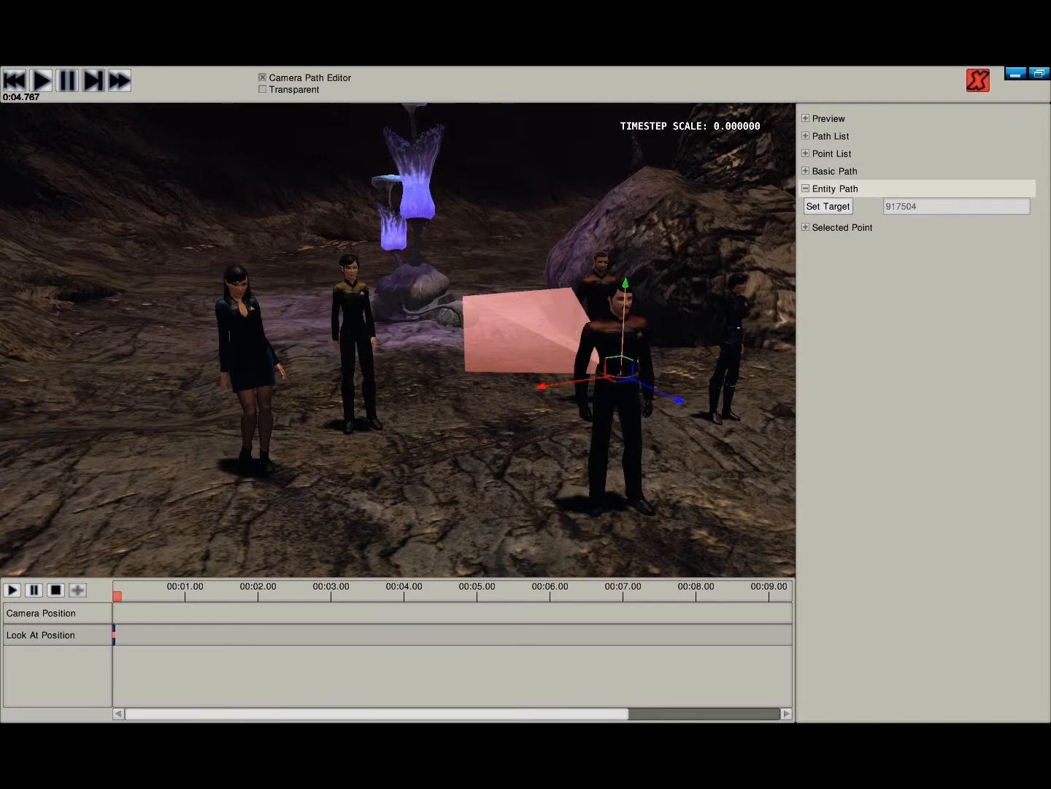
{"action": "left_click", "coordinate": [836, 189]}
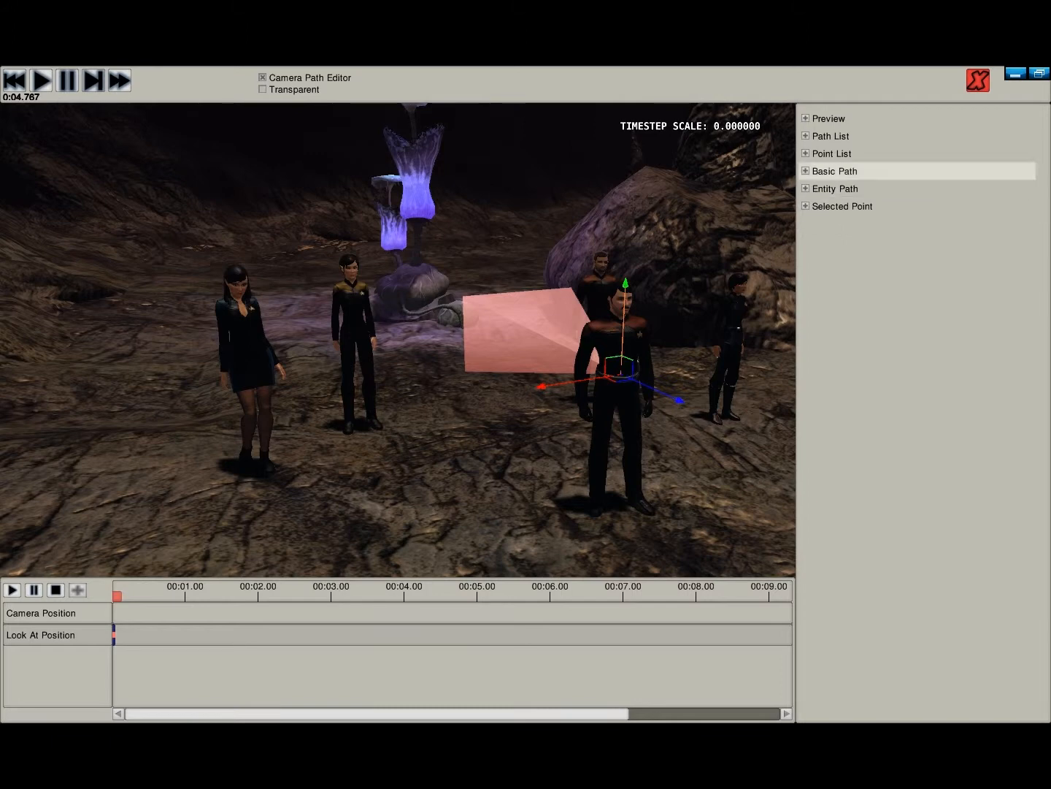
- Examine the look-at point and the characters from the side and from behind the glowing plant
{"action": "scroll", "coordinate": [398, 340], "scroll_direction": "down", "scroll_amount": 5}
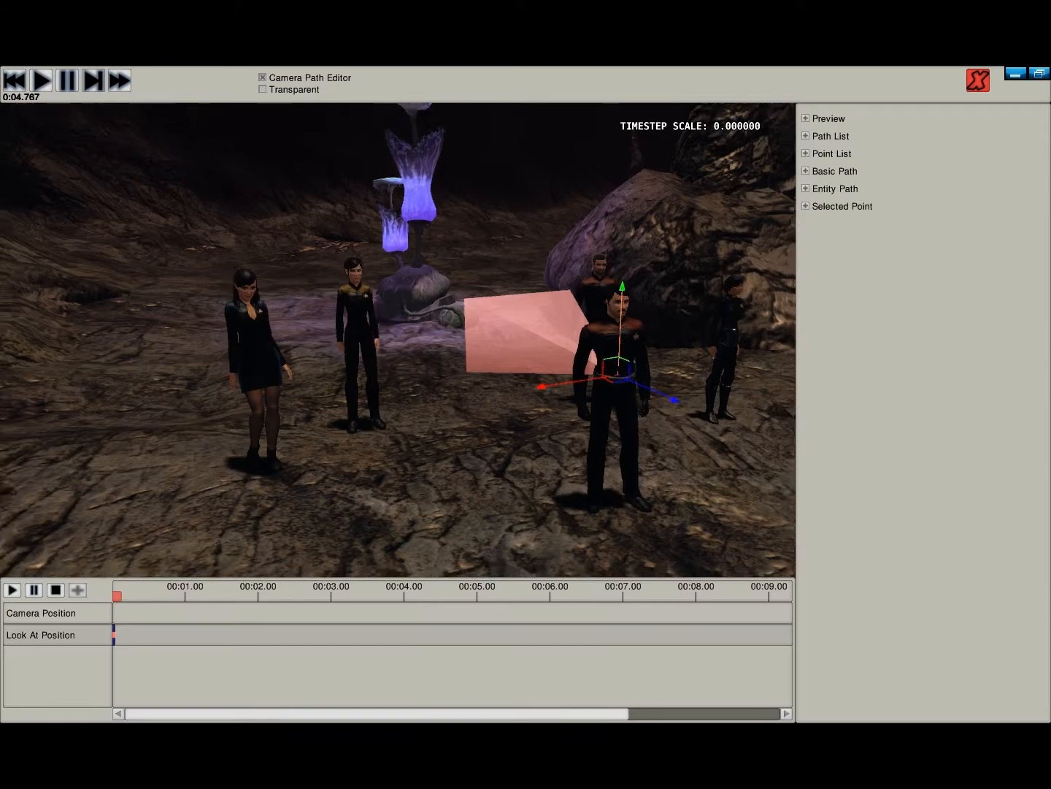
{"action": "middle_click_drag", "start_coordinate": [398, 339], "coordinate": [730, 339]}
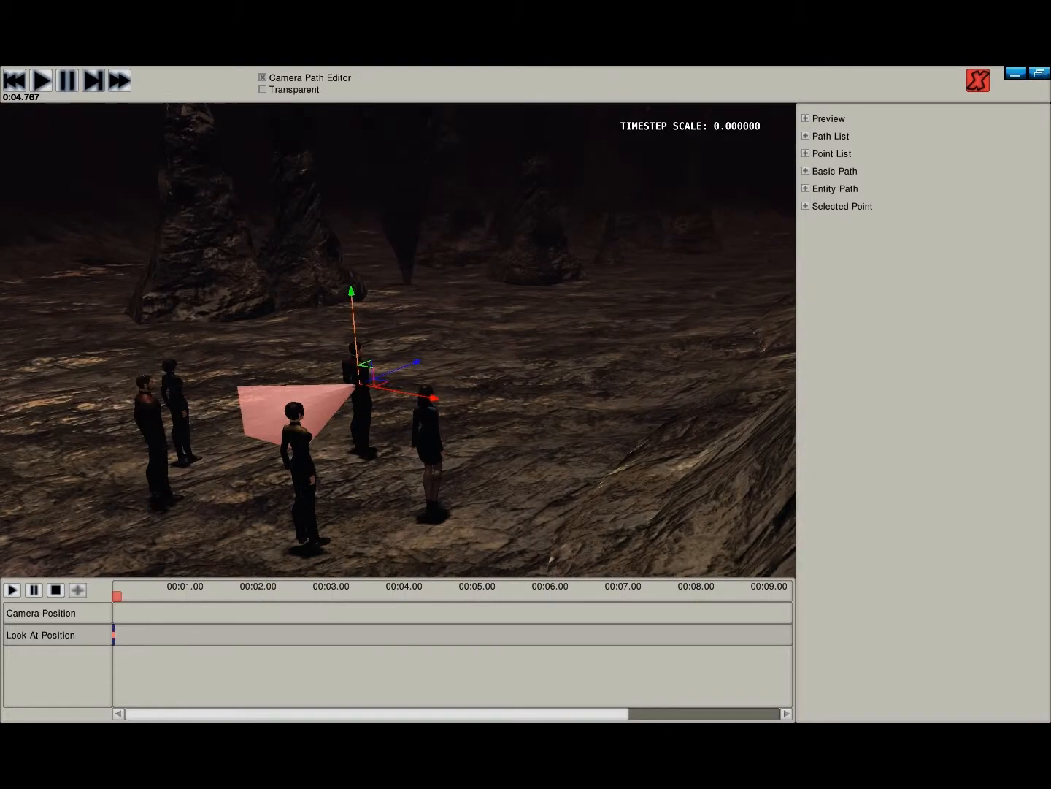
{"action": "right_click_drag", "start_coordinate": [398, 340], "coordinate": [391, 409]}
{"action": "key", "text": "s"}
{"action": "key", "text": "s"}
{"action": "key", "text": "w"}
{"action": "key", "text": "a"}
{"action": "key", "text": "w"}
{"action": "key", "text": "s"}
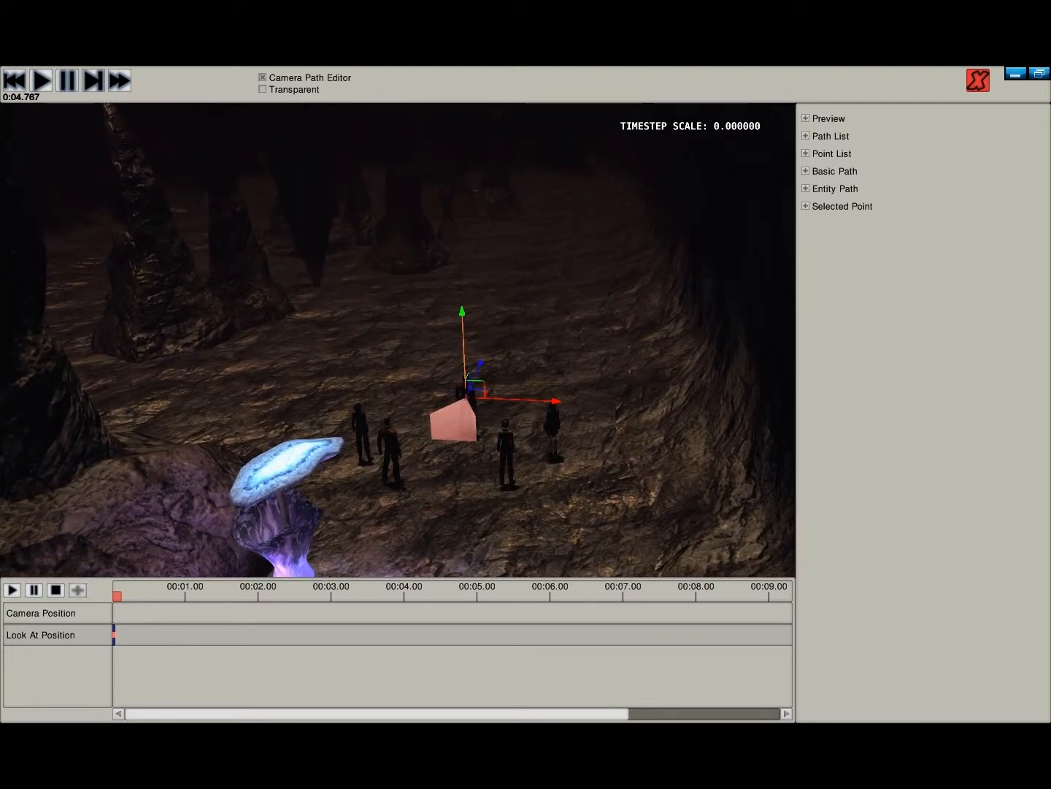
- Expand the Point List and Selected Point sections, leaving the other sections collapsed
{"action": "key", "text": "w"}
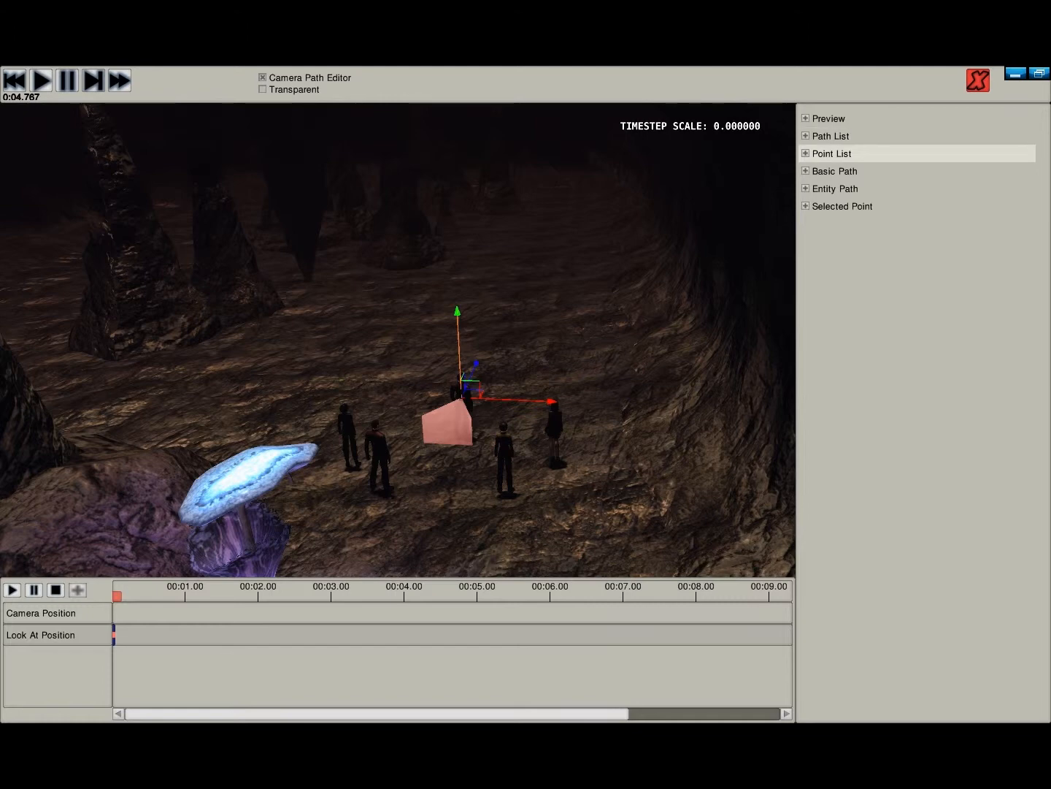
{"action": "left_click", "coordinate": [832, 154]}
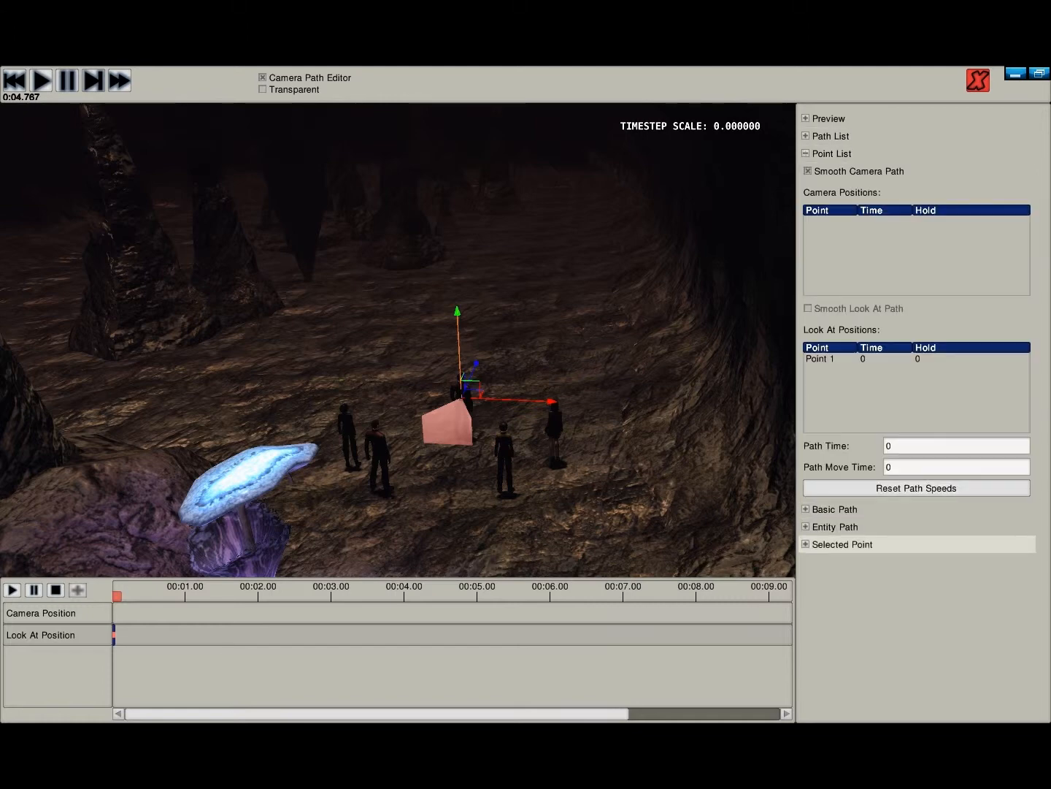
{"action": "left_click", "coordinate": [843, 544]}
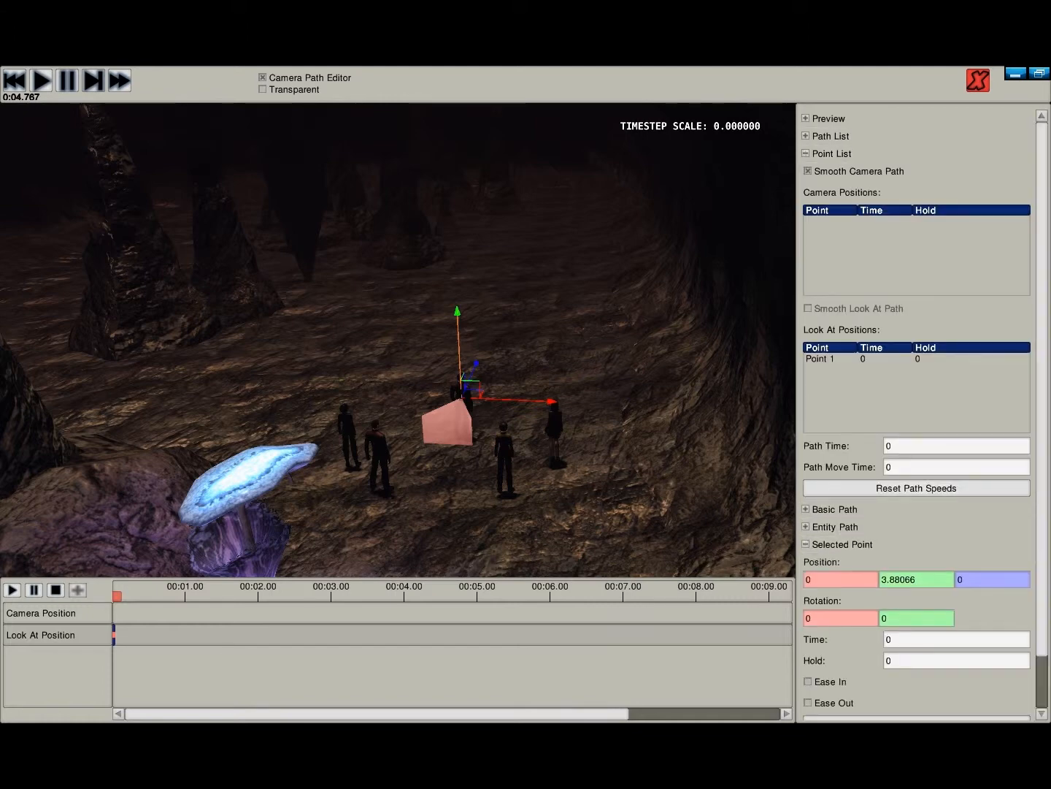
- Expand Basic Path and add the first camera point above and behind the group, looking past them into the cave
{"action": "middle_click_drag", "start_coordinate": [398, 340], "coordinate": [397, 175]}
{"action": "right_click_drag", "start_coordinate": [398, 340], "coordinate": [367, 345]}
{"action": "key", "text": "w"}
{"action": "key", "text": "d"}
{"action": "key", "text": "w"}
{"action": "key", "text": "d"}
{"action": "key", "text": "w"}
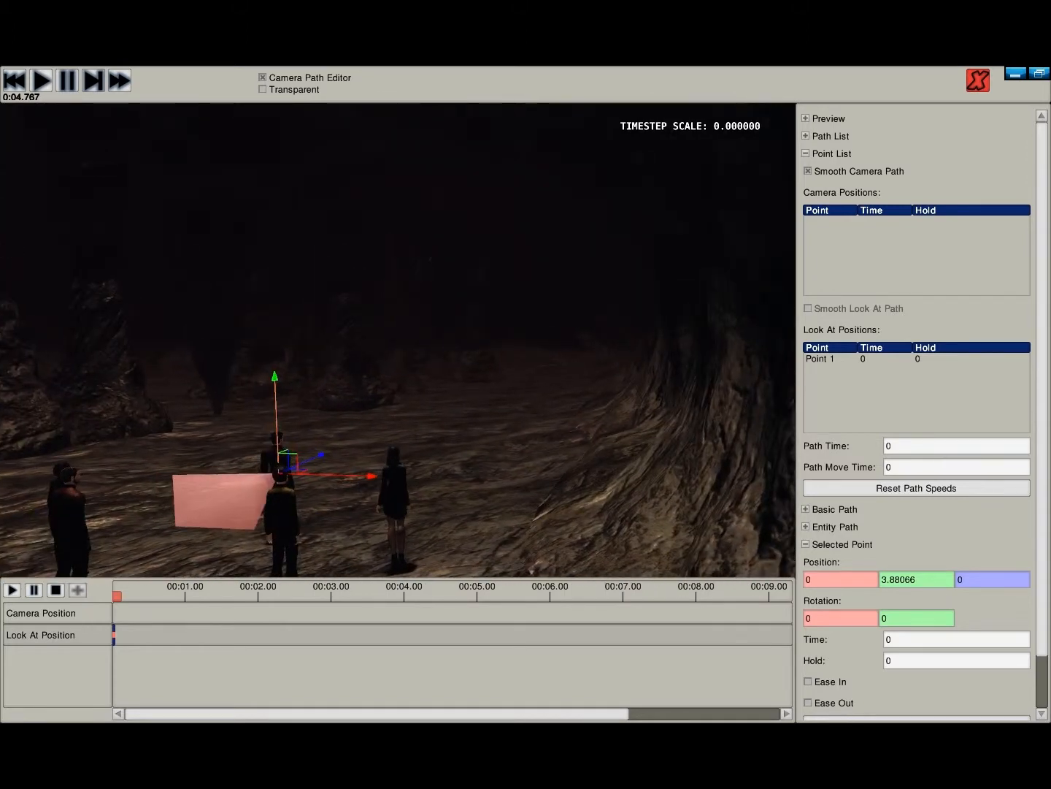
{"action": "scroll", "coordinate": [925, 412], "scroll_direction": "down", "scroll_amount": 2}
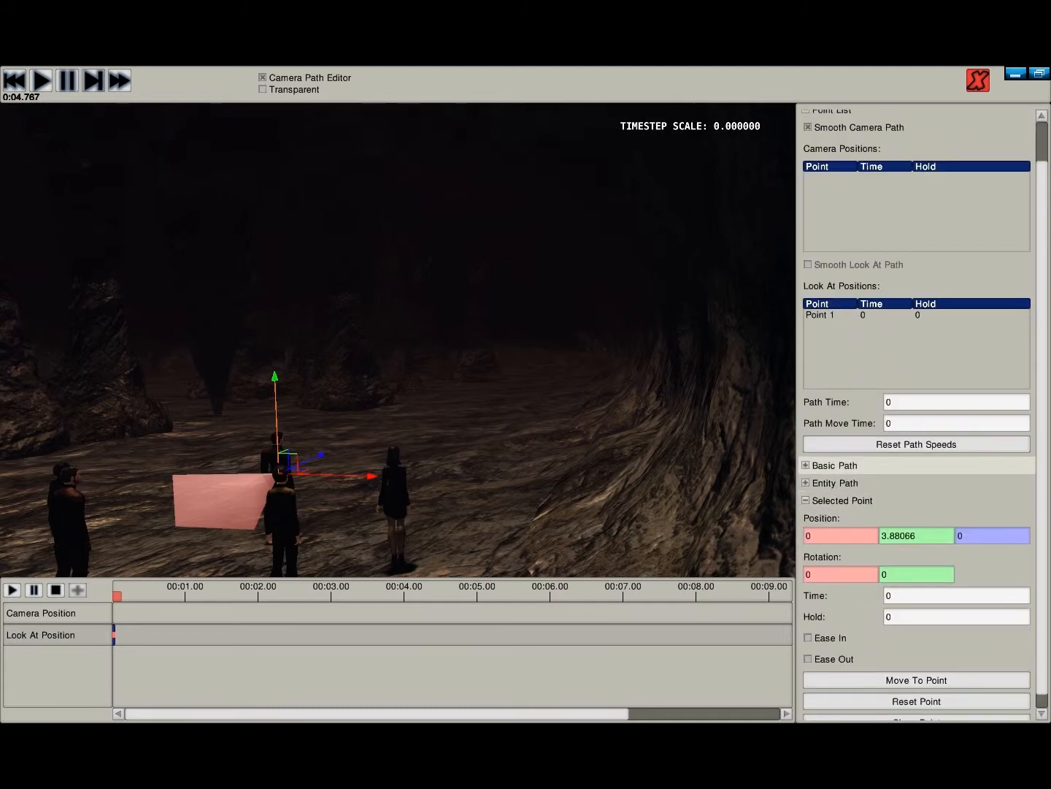
{"action": "left_click", "coordinate": [832, 465]}
{"action": "scroll", "coordinate": [832, 465], "scroll_direction": "up", "scroll_amount": 2}
{"action": "left_click", "coordinate": [916, 526]}
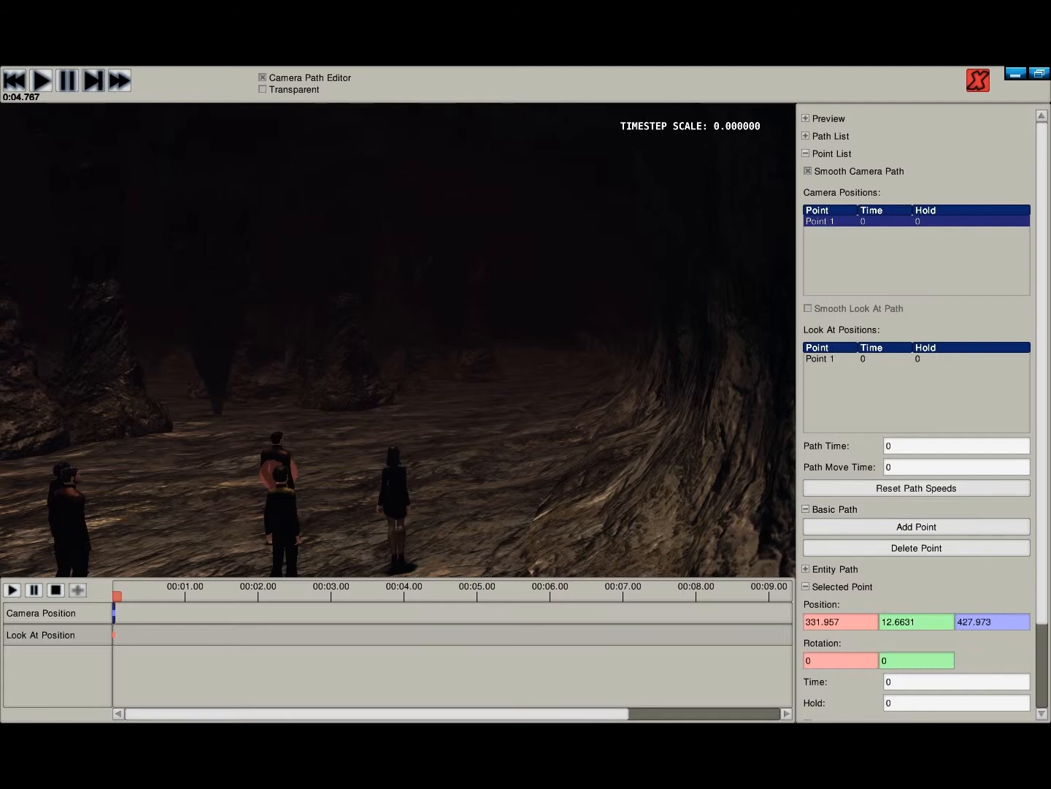
- Add the second camera point in front of the group, facing the characters and the glowing plant
{"action": "key", "text": "w"}
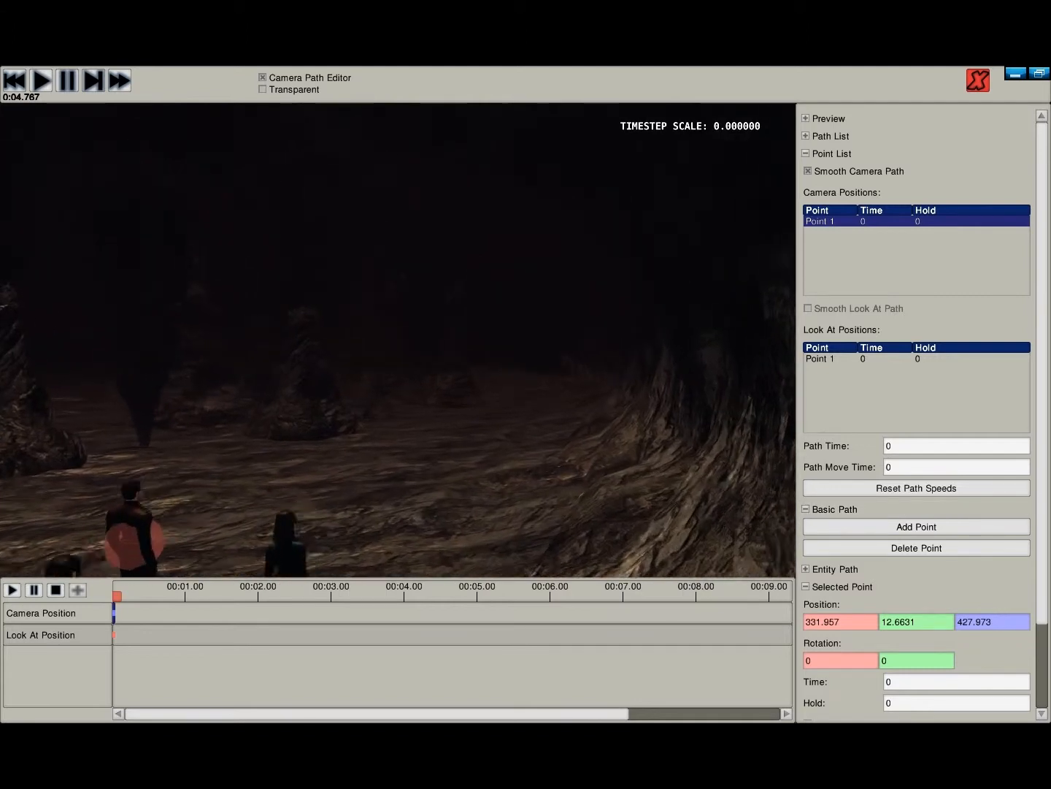
{"action": "right_click_drag", "start_coordinate": [628, 328], "coordinate": [336, 340]}
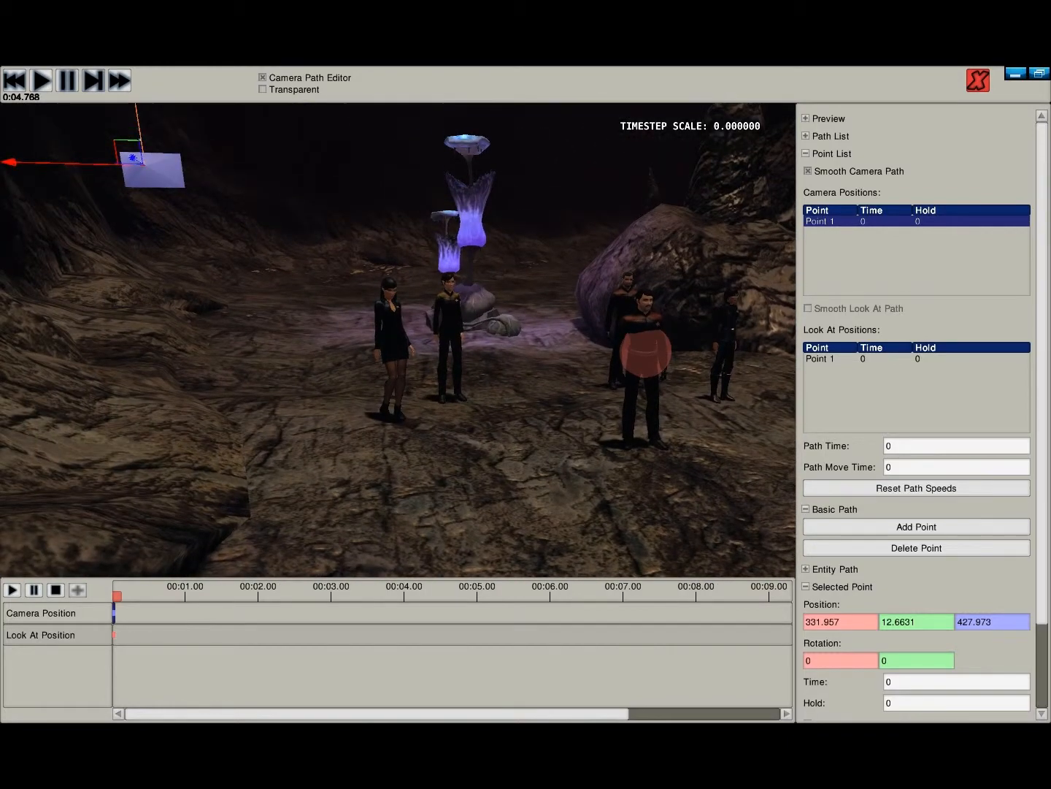
{"action": "left_click", "coordinate": [917, 526]}
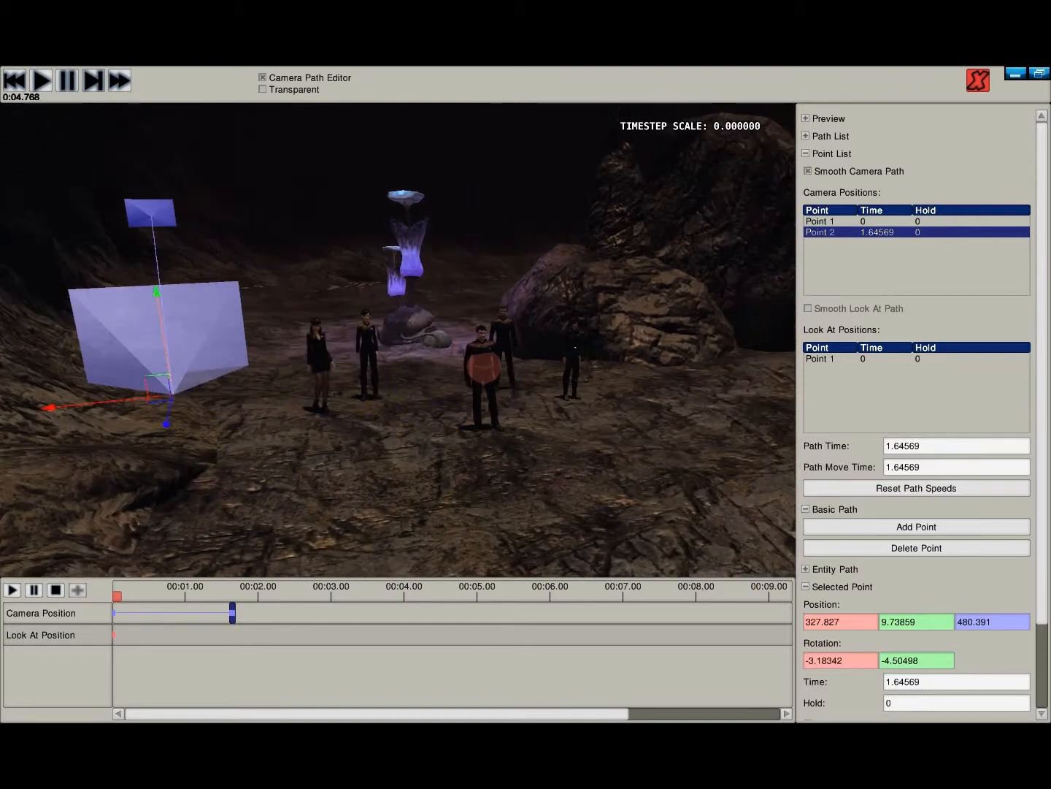
- Add the third camera point farther back in front of the group, with the characters and first two points in view
{"action": "mouse_move", "coordinate": [398, 340]}
{"action": "right_mouse_down"}
{"action": "mouse_move", "coordinate": [650, 346]}
{"action": "mouse_move", "coordinate": [504, 307]}
{"action": "mouse_move", "coordinate": [555, 263]}
{"action": "mouse_move", "coordinate": [566, 230]}
{"action": "mouse_move", "coordinate": [358, 347]}
{"action": "mouse_move", "coordinate": [256, 372]}
{"action": "mouse_move", "coordinate": [365, 387]}
{"action": "mouse_move", "coordinate": [314, 336]}
{"action": "mouse_move", "coordinate": [95, 350]}
{"action": "mouse_move", "coordinate": [401, 333]}
{"action": "right_mouse_up"}
{"action": "key", "text": "w"}
{"action": "key", "text": "s"}
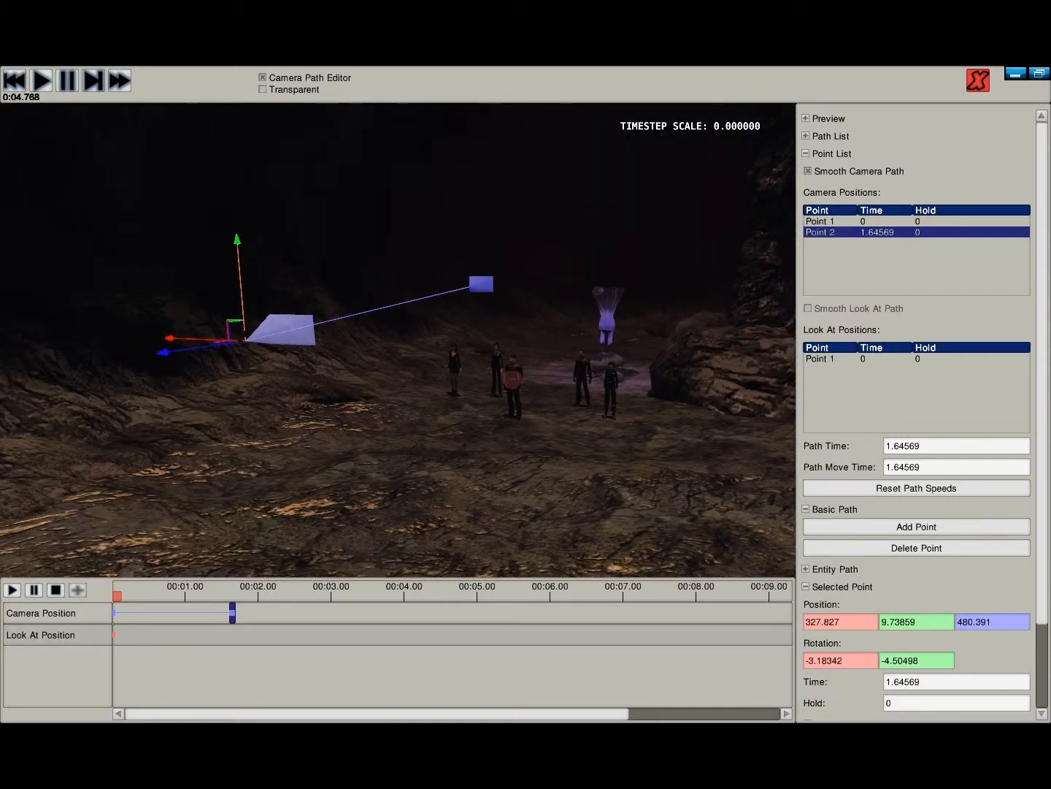
{"action": "left_click", "coordinate": [916, 526]}
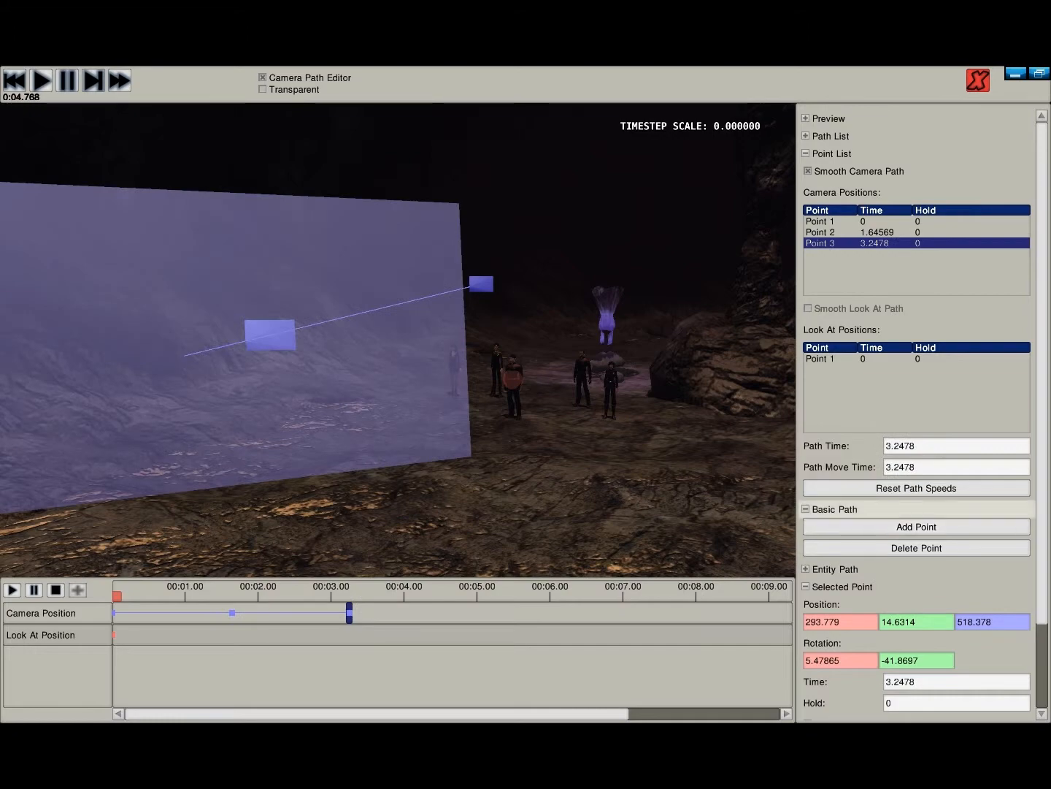
- Examine the camera path's curve and its points relative to the target man from the front, the side and above
{"action": "key", "text": "a"}
{"action": "right_click_drag", "start_coordinate": [398, 339], "coordinate": [566, 340]}
{"action": "key", "text": "a"}
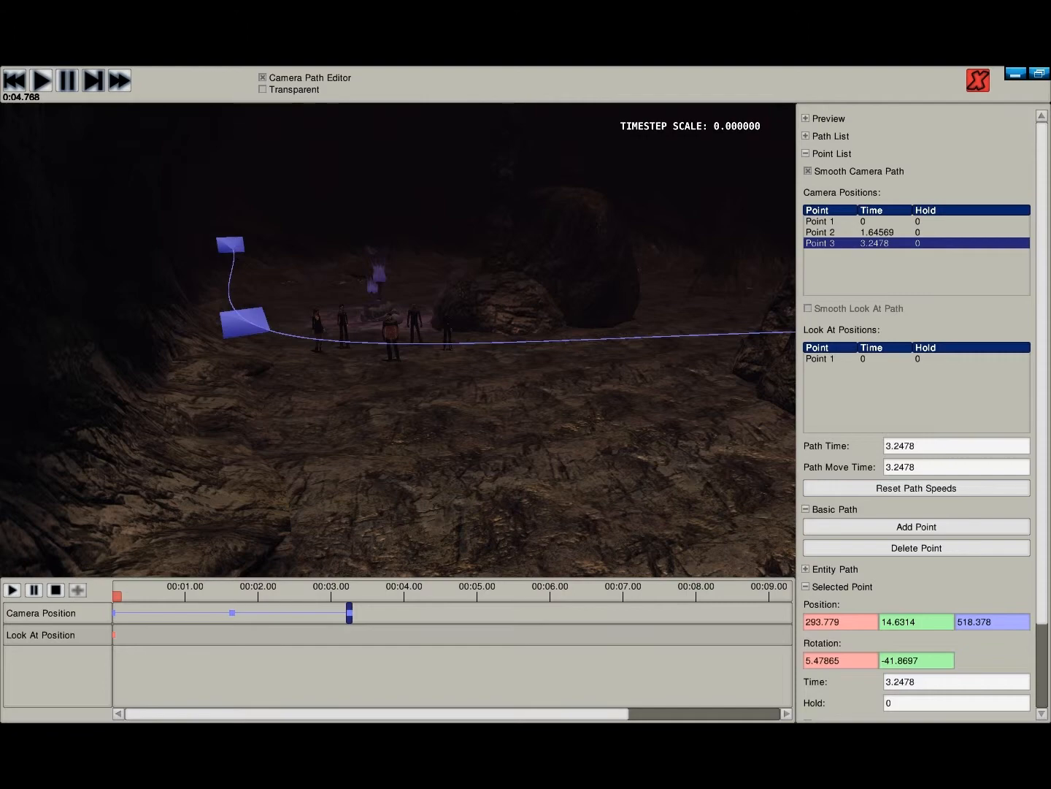
{"action": "key", "text": "a"}
{"action": "key", "text": "d"}
{"action": "key", "text": "w"}
{"action": "key", "text": "w"}
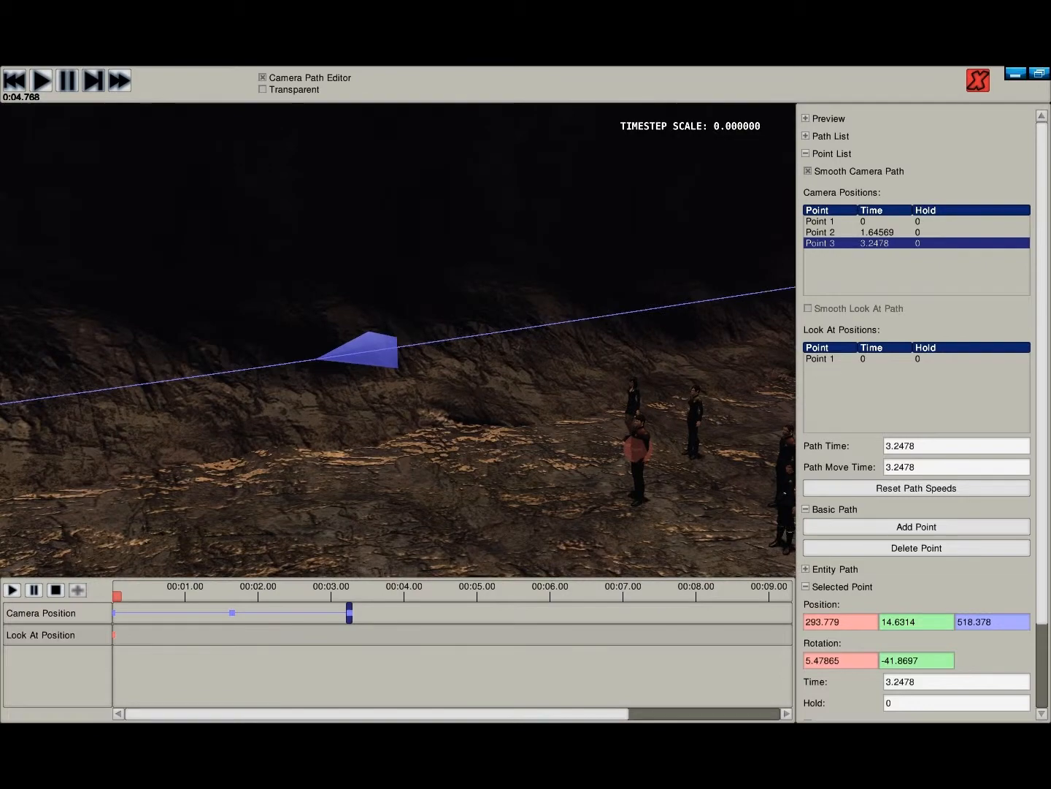
{"action": "key", "text": "a"}
{"action": "right_click_drag", "start_coordinate": [398, 339], "coordinate": [328, 367]}
{"action": "right_click_drag", "start_coordinate": [398, 339], "coordinate": [521, 383]}
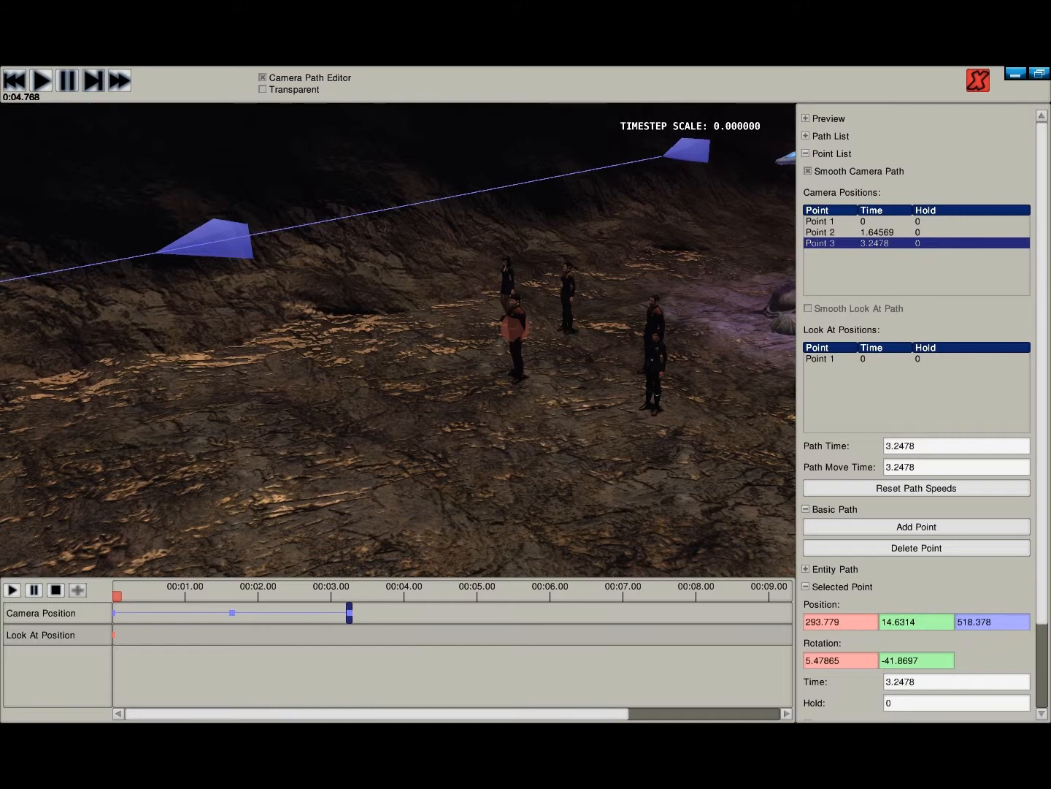
{"action": "right_click_drag", "start_coordinate": [398, 340], "coordinate": [690, 348]}
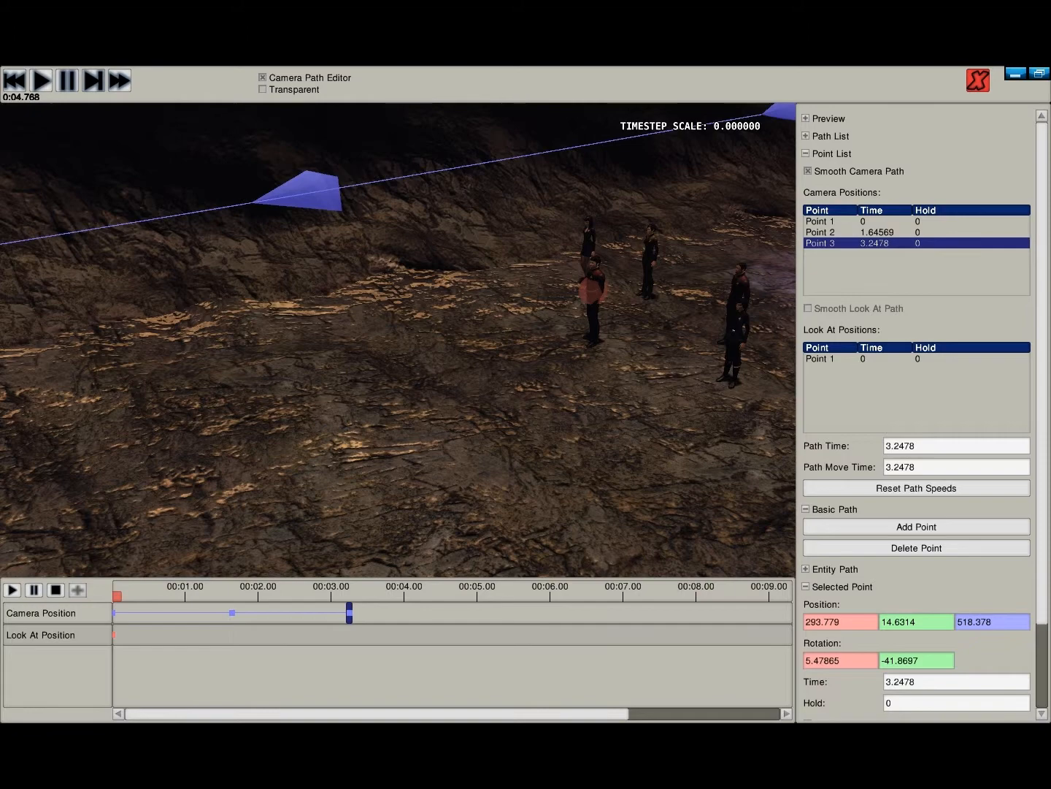
{"action": "right_click_drag", "start_coordinate": [398, 340], "coordinate": [527, 203]}
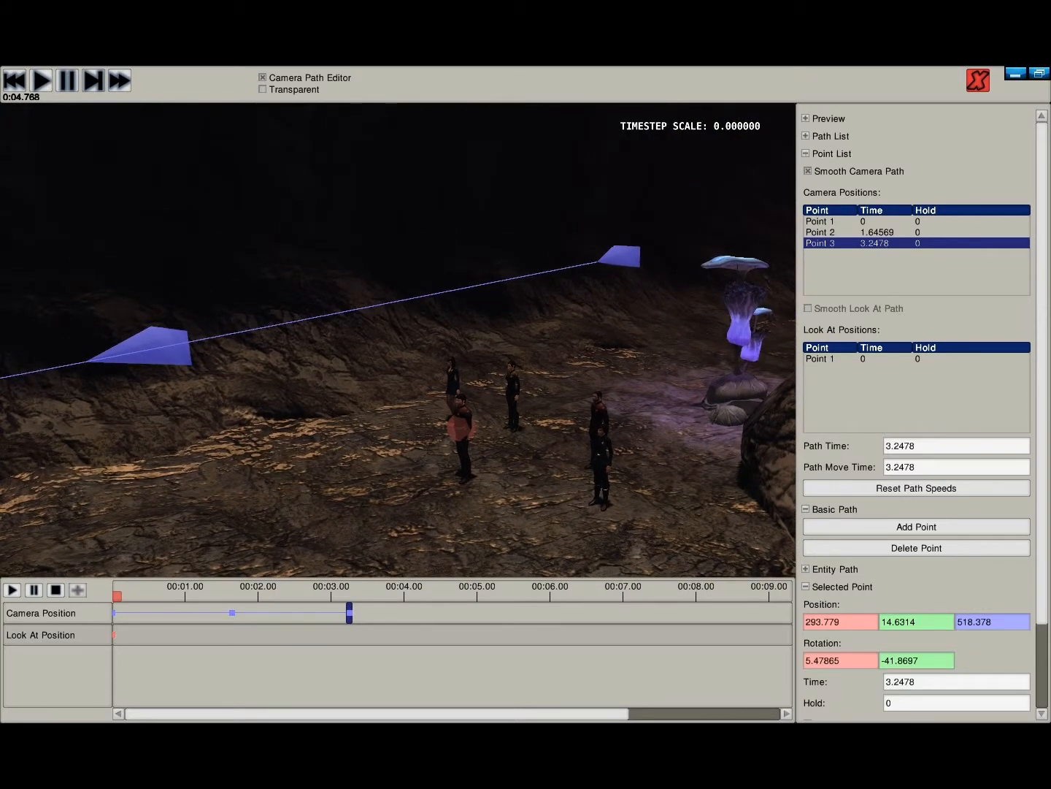
- Set the hold time of the first camera point to 5
{"action": "left_click", "coordinate": [821, 222]}
{"action": "left_click", "coordinate": [955, 702]}
{"action": "type", "text": "5"}
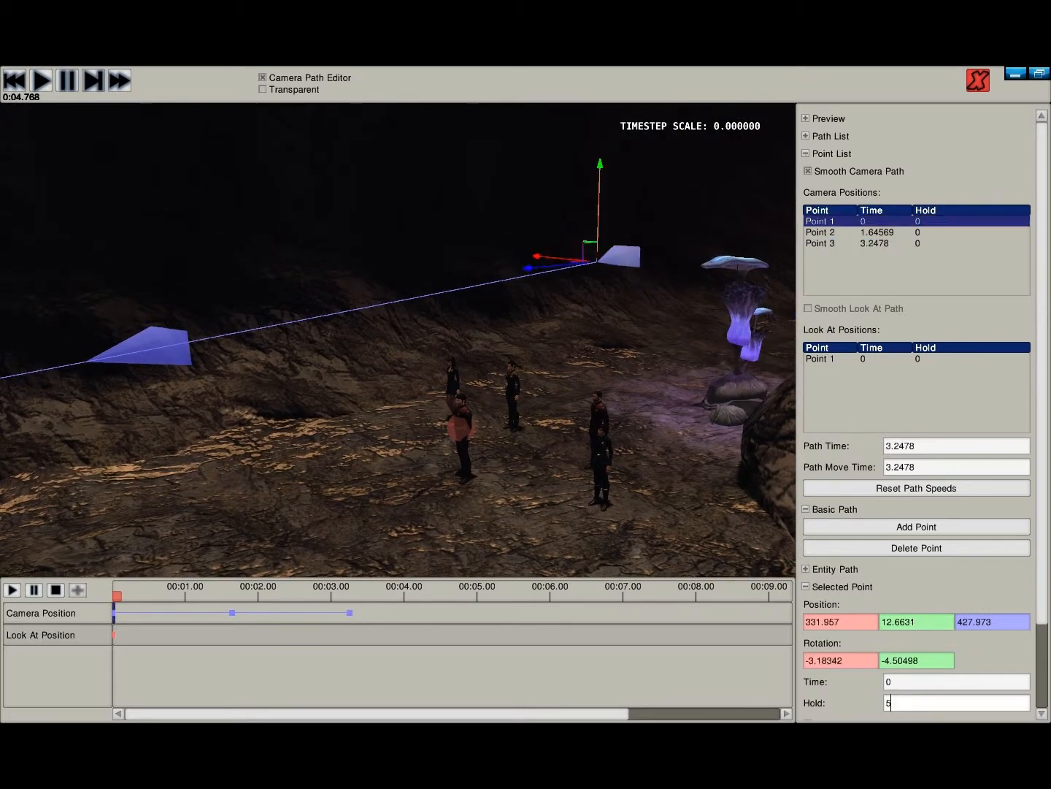
{"action": "key", "text": "Return"}
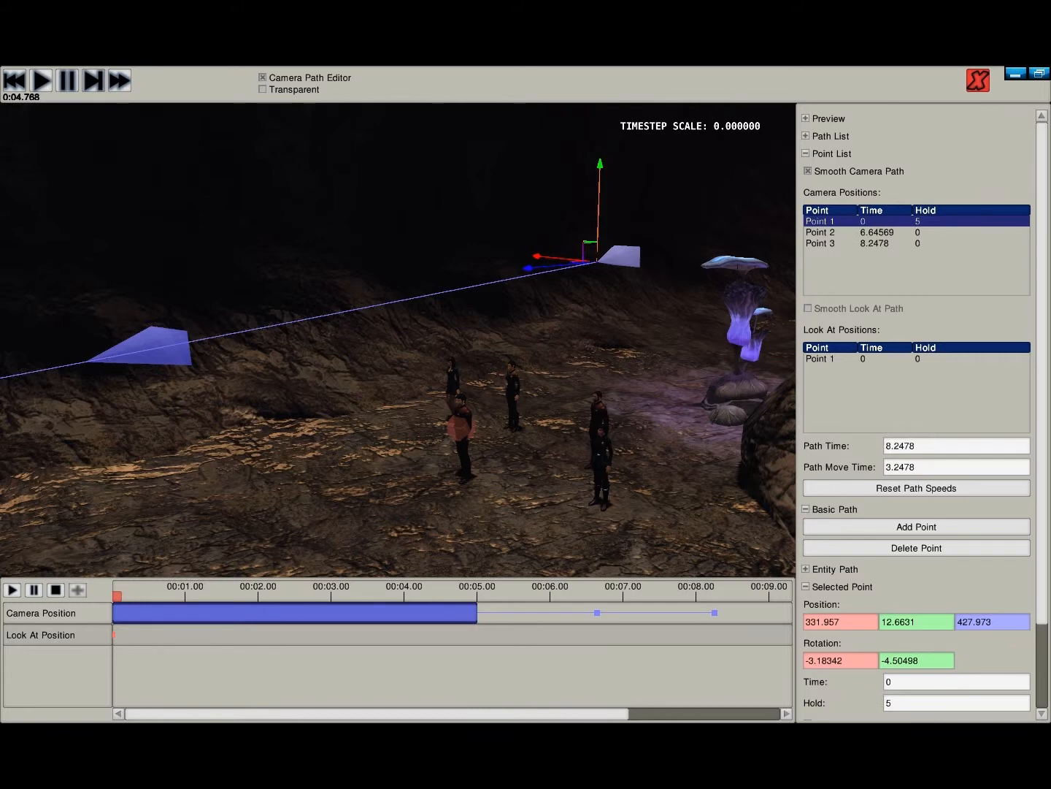
- Play the demo to about 9 seconds, pause it, and try to set the second camera point's time to 10
{"action": "left_click", "coordinate": [821, 232]}
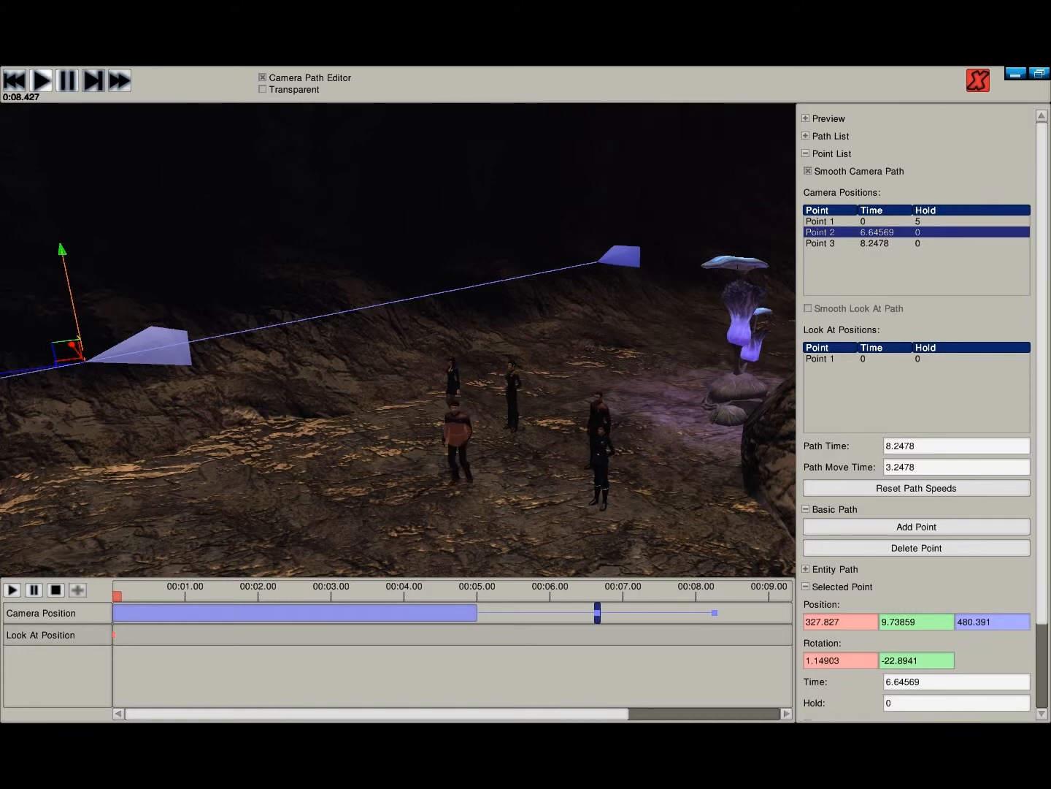
{"action": "left_click", "coordinate": [67, 80]}
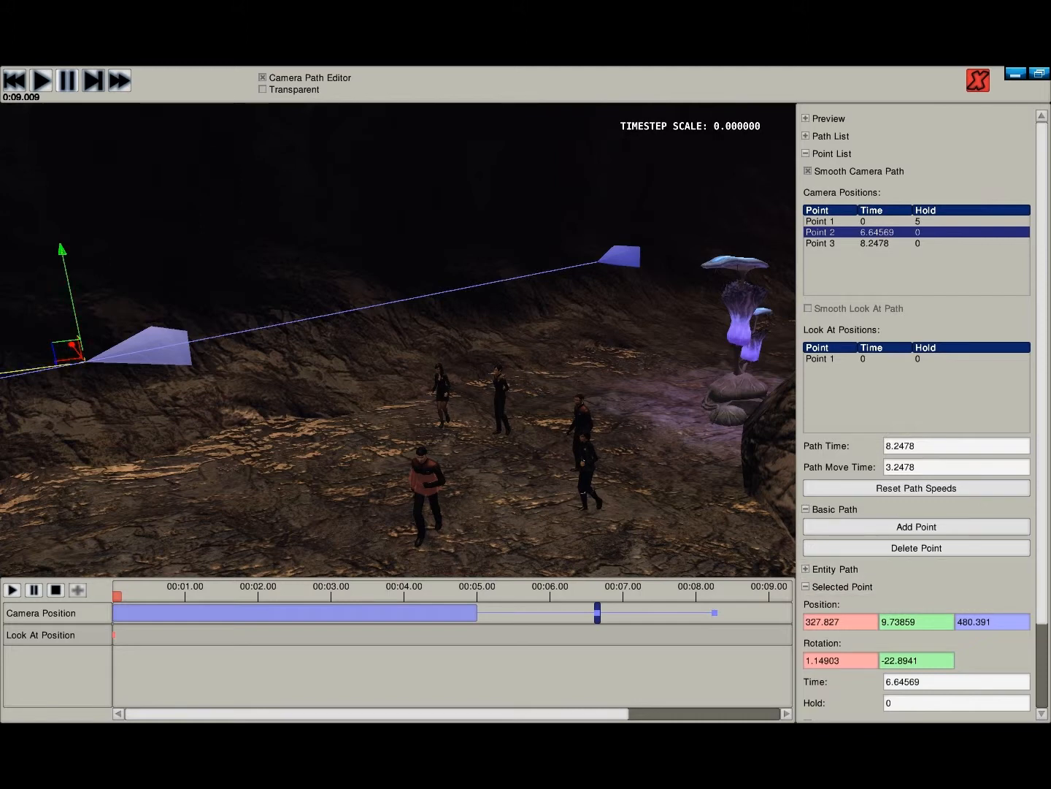
{"action": "double_click", "coordinate": [905, 681]}
{"action": "type", "text": "10"}
{"action": "key", "text": "Return"}
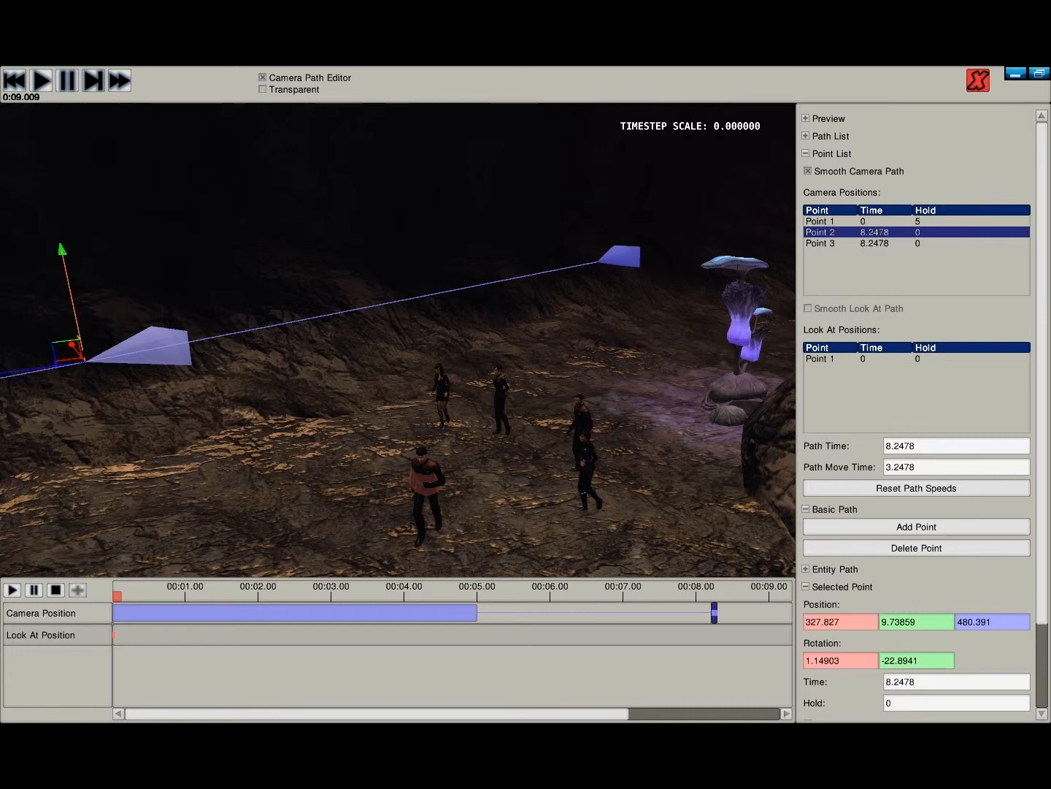
- Set the time of the third camera point to 20
{"action": "left_click", "coordinate": [875, 243]}
{"action": "double_click", "coordinate": [905, 681]}
{"action": "type", "text": "20"}
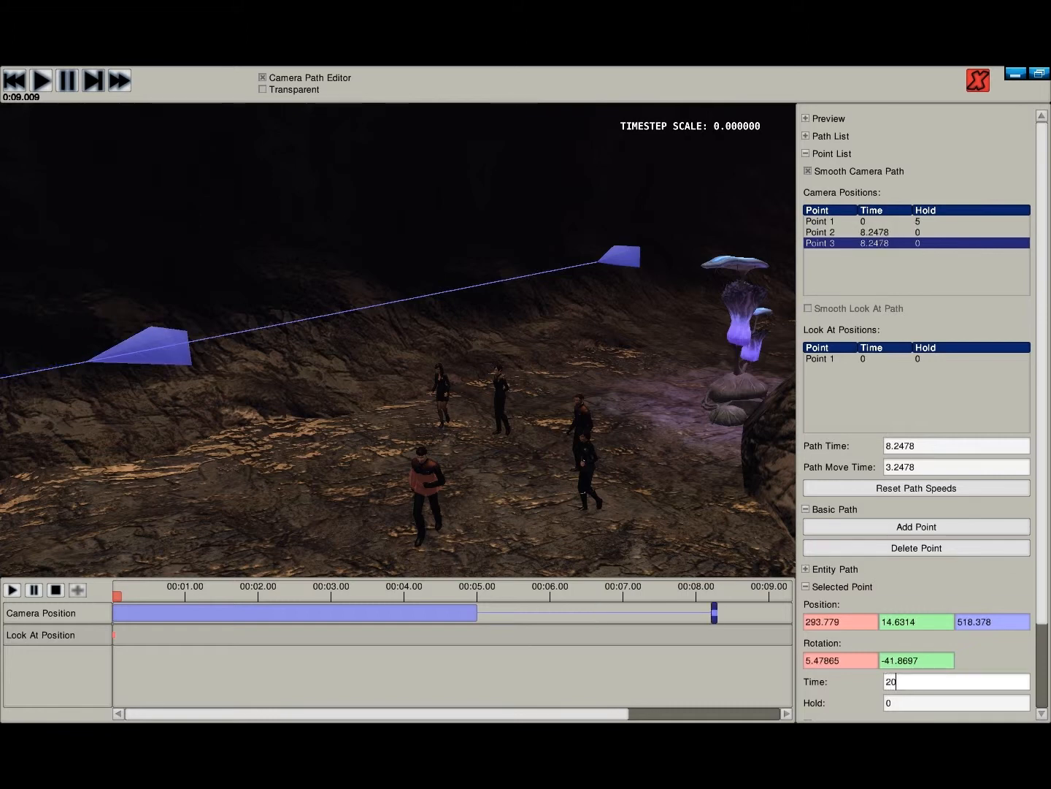
{"action": "key", "text": "Return"}
- Set the time of the second camera point to 10
{"action": "left_click", "coordinate": [874, 233]}
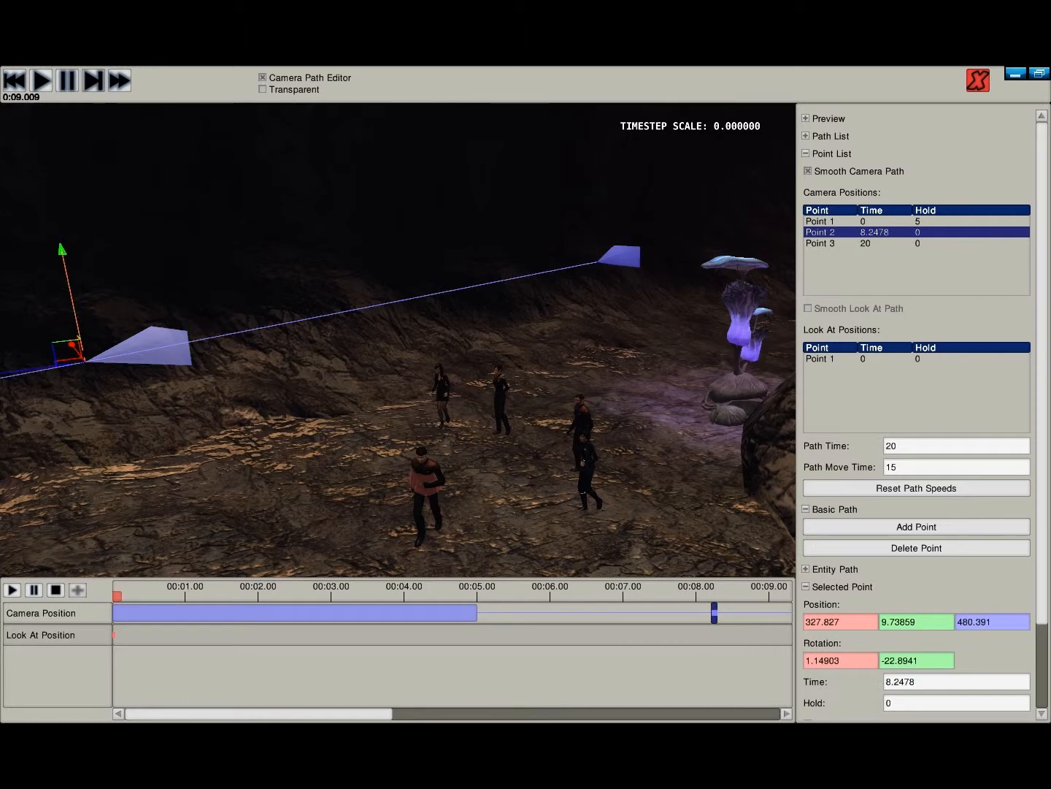
{"action": "left_click_drag", "start_coordinate": [917, 681], "coordinate": [885, 682]}
{"action": "type", "text": "10"}
{"action": "key", "text": "Return"}
- Play the demo on to about 12.5 seconds, pause it, and check where the running characters are relative to the path
{"action": "left_click", "coordinate": [41, 81]}
{"action": "right_click_drag", "start_coordinate": [292, 256], "coordinate": [44, 372]}
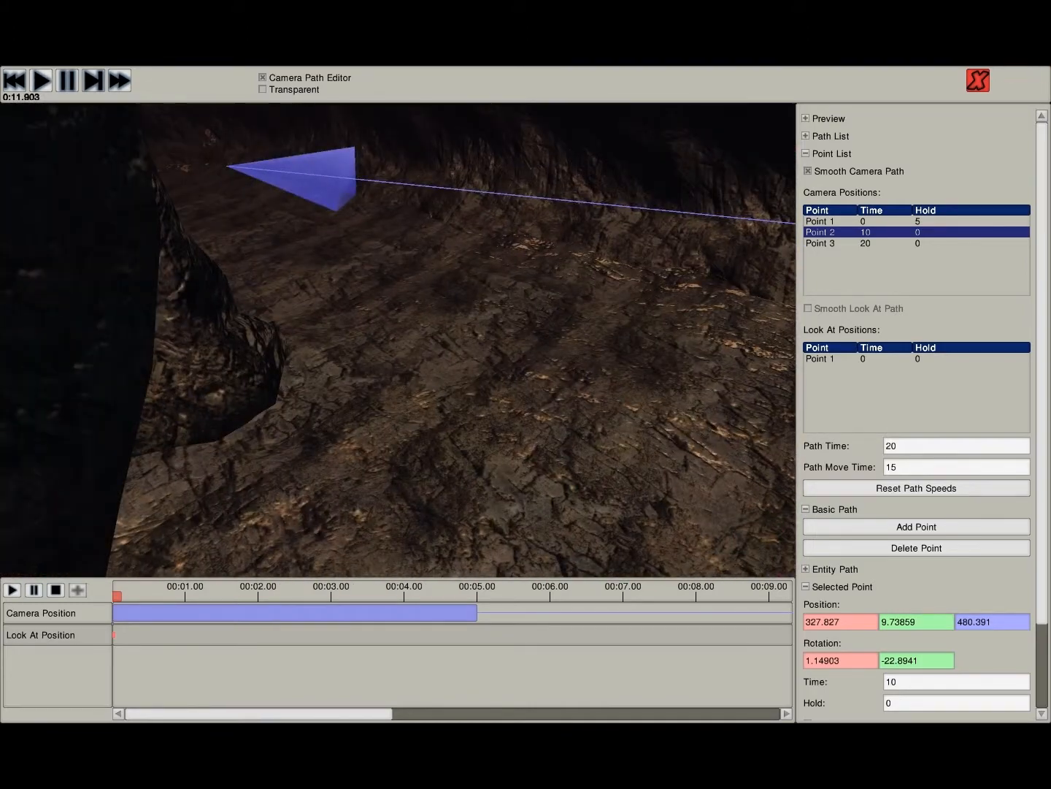
{"action": "left_click", "coordinate": [67, 81]}
{"action": "right_click_drag", "start_coordinate": [161, 204], "coordinate": [481, 175]}
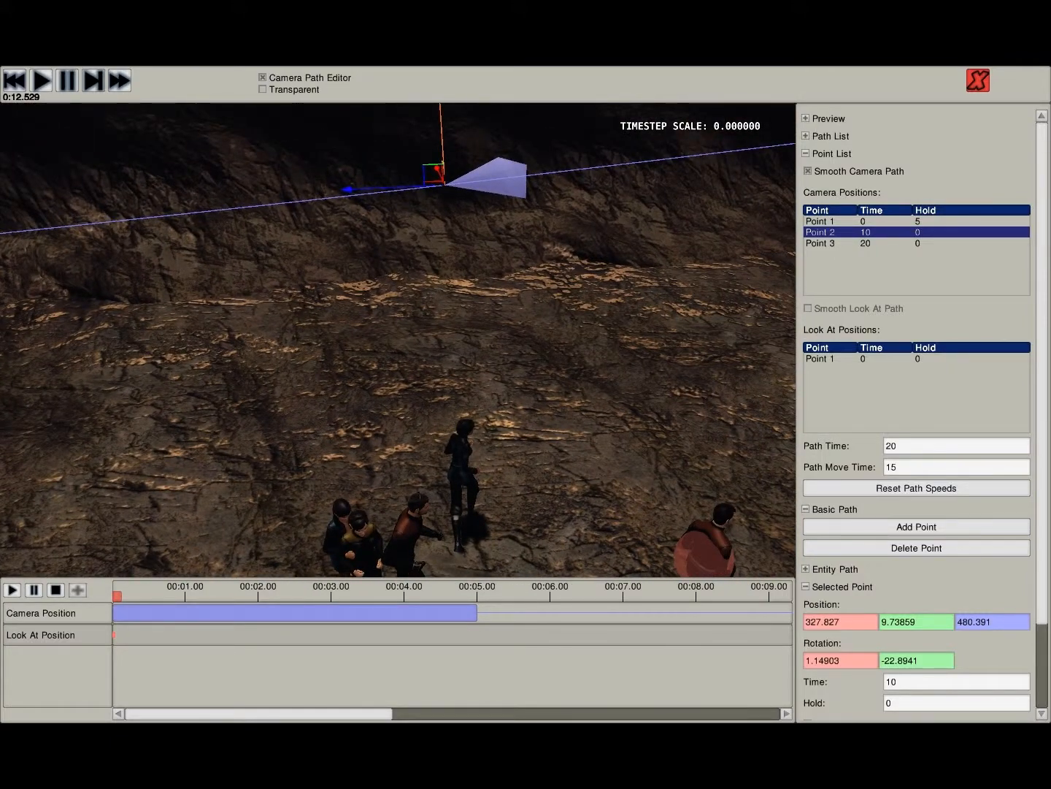
- Set the time of the third camera point to 12
{"action": "left_click", "coordinate": [866, 243]}
{"action": "left_click_drag", "start_coordinate": [901, 681], "coordinate": [883, 682]}
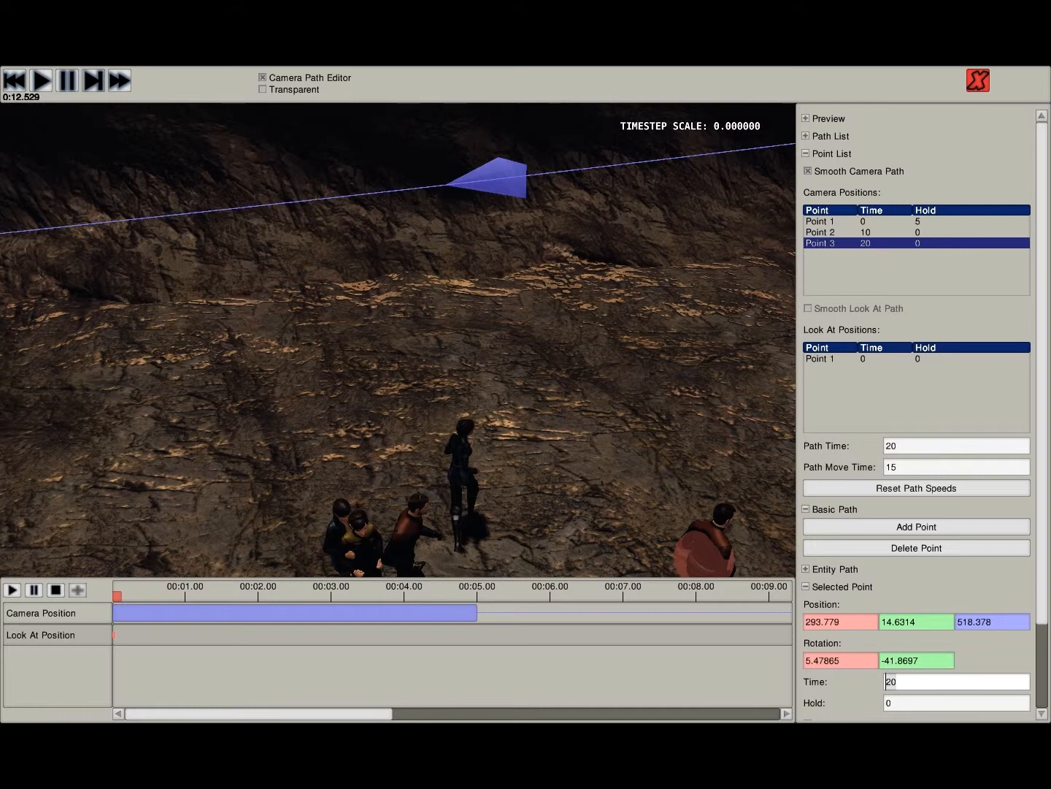
{"action": "type", "text": "12"}
{"action": "key", "text": "Return"}
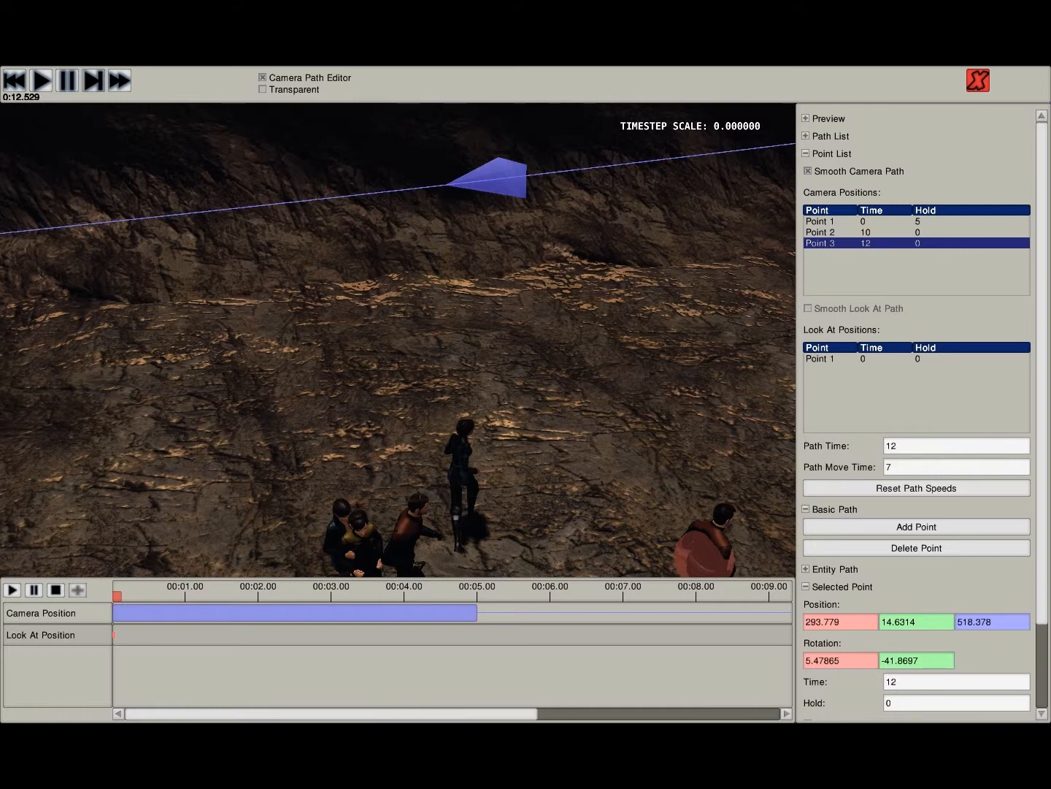
- Expand the Path List and save the changes to the WatchEntity camera path
{"action": "left_click", "coordinate": [831, 135]}
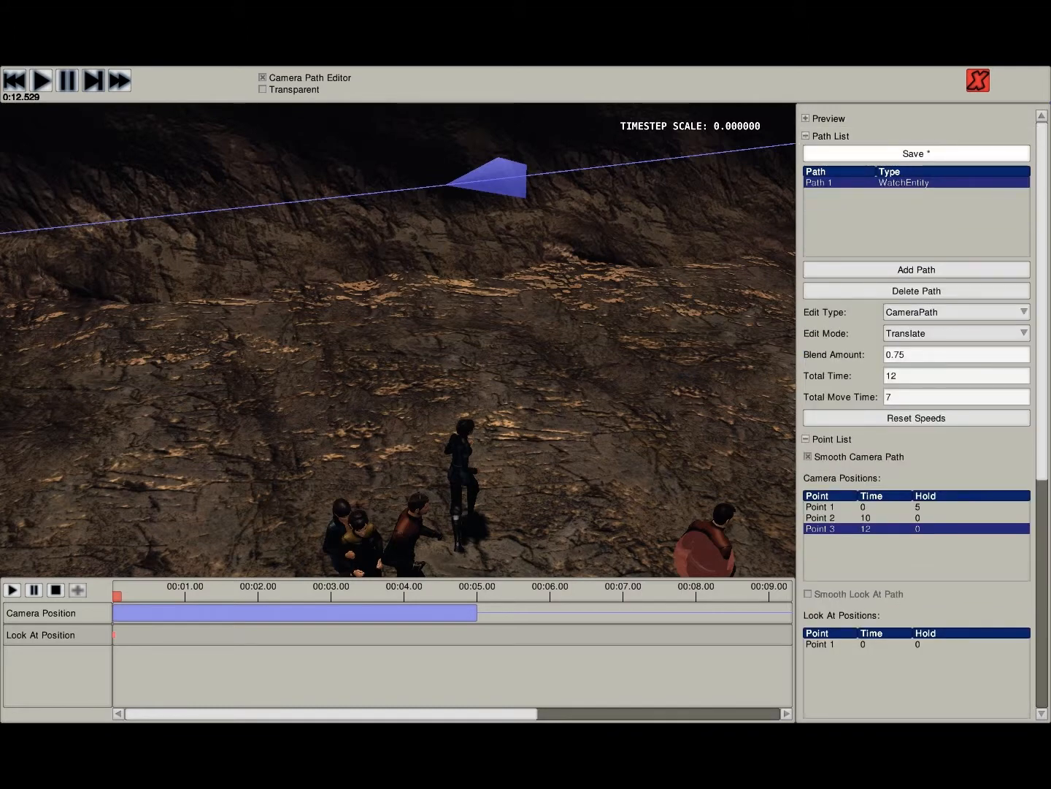
{"action": "left_click", "coordinate": [916, 153]}
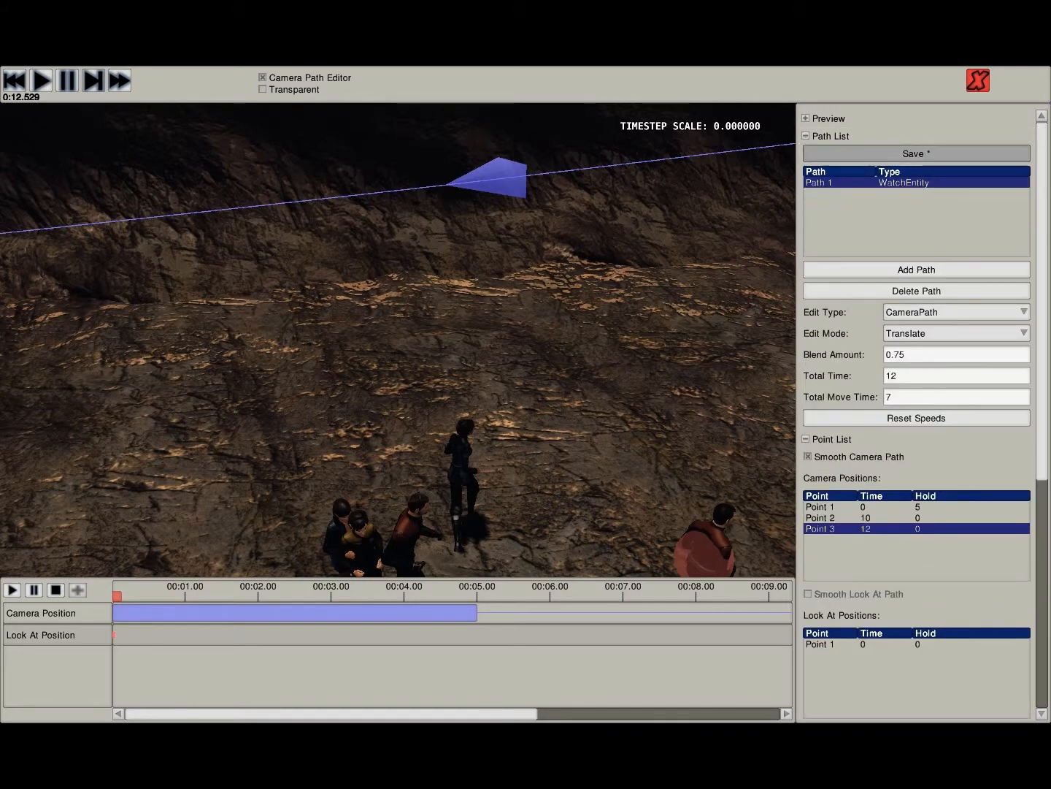
- Turn off the Camera Path Editor, watch the demo play with the saved path, and rewind it to the start
{"action": "left_click", "coordinate": [263, 78]}
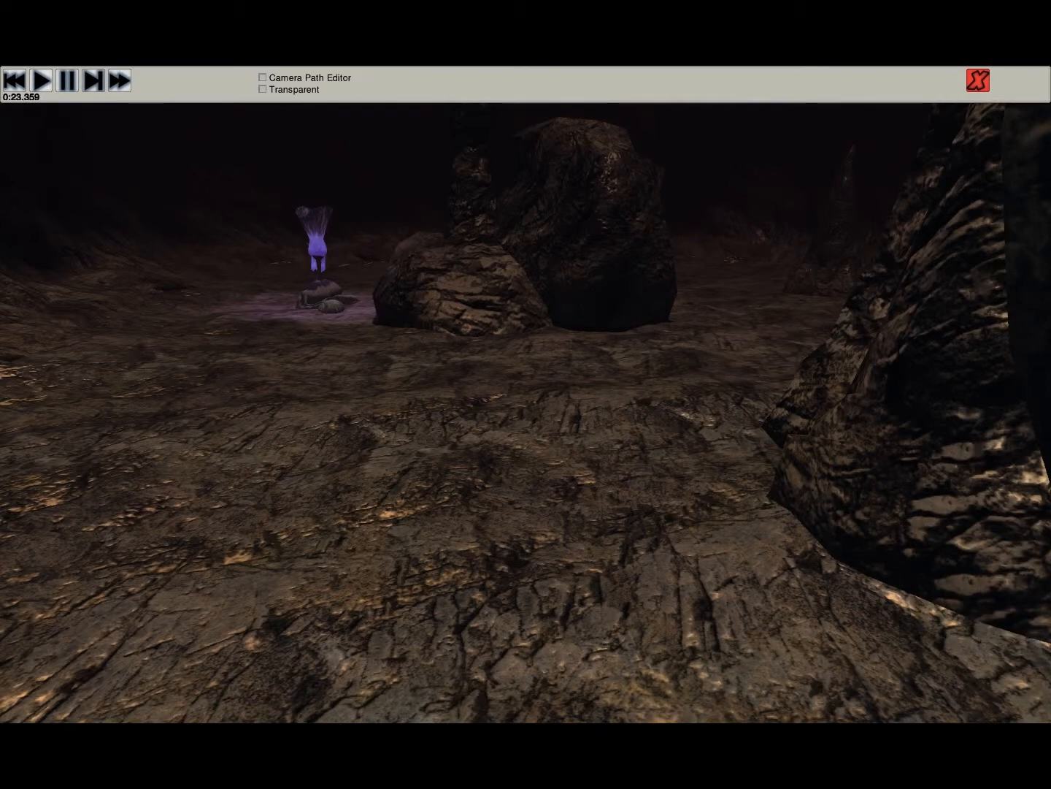
{"action": "left_click", "coordinate": [67, 80]}
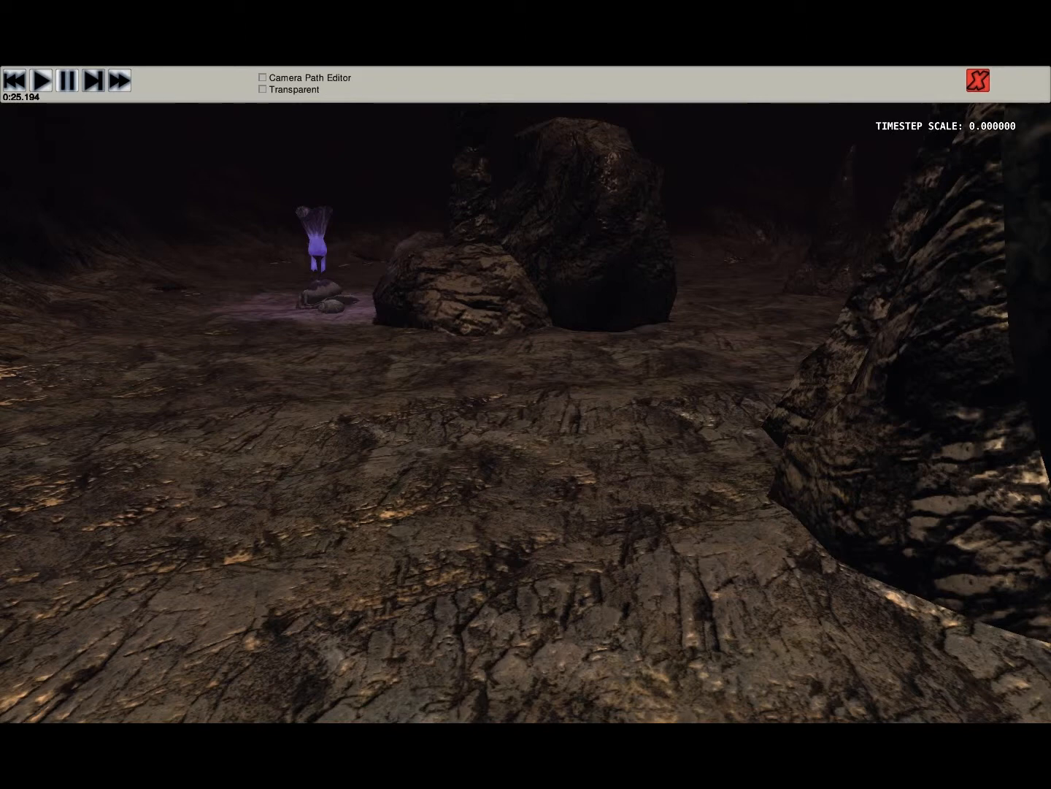
{"action": "left_click", "coordinate": [14, 80]}
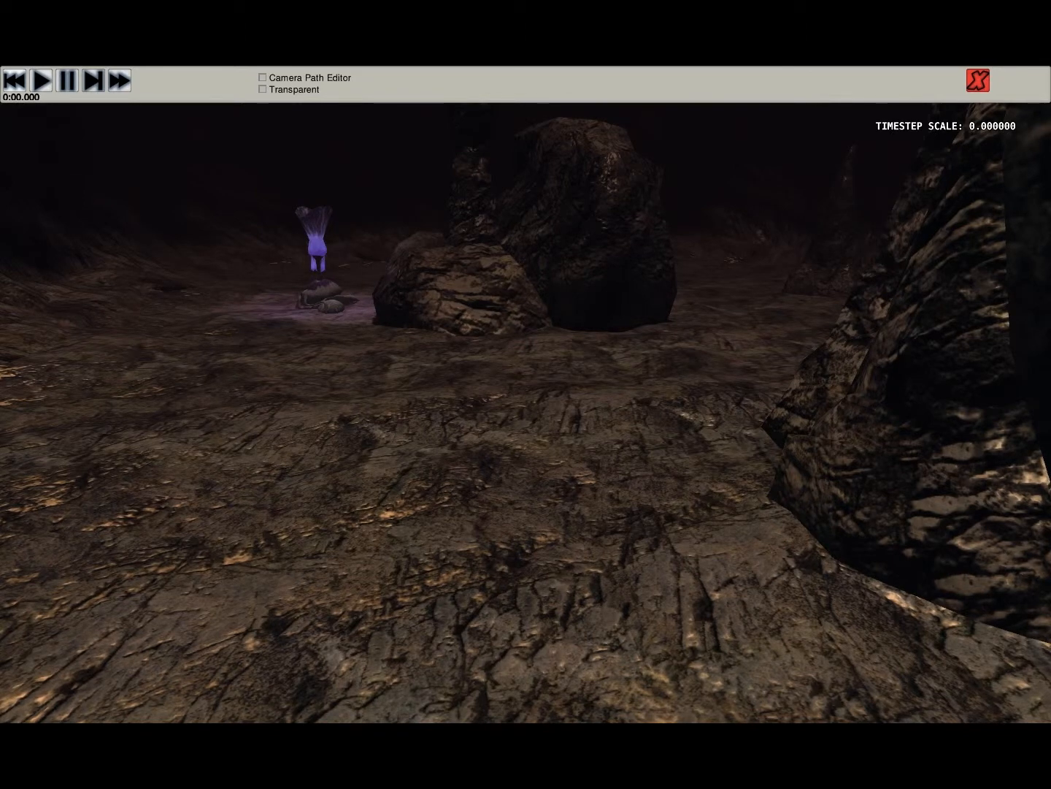
- Turn the Camera Path Editor back on, delete the WatchEntity path Path 1, and collapse the Path List
{"action": "left_click", "coordinate": [262, 78]}
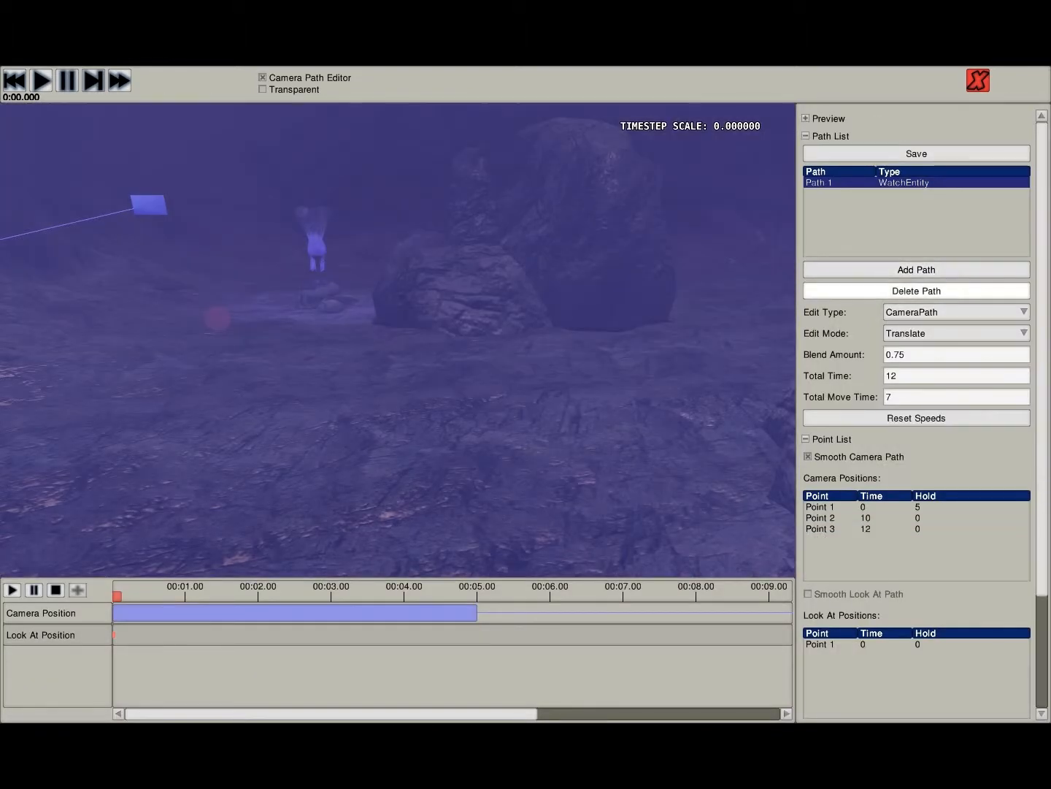
{"action": "left_click", "coordinate": [917, 290]}
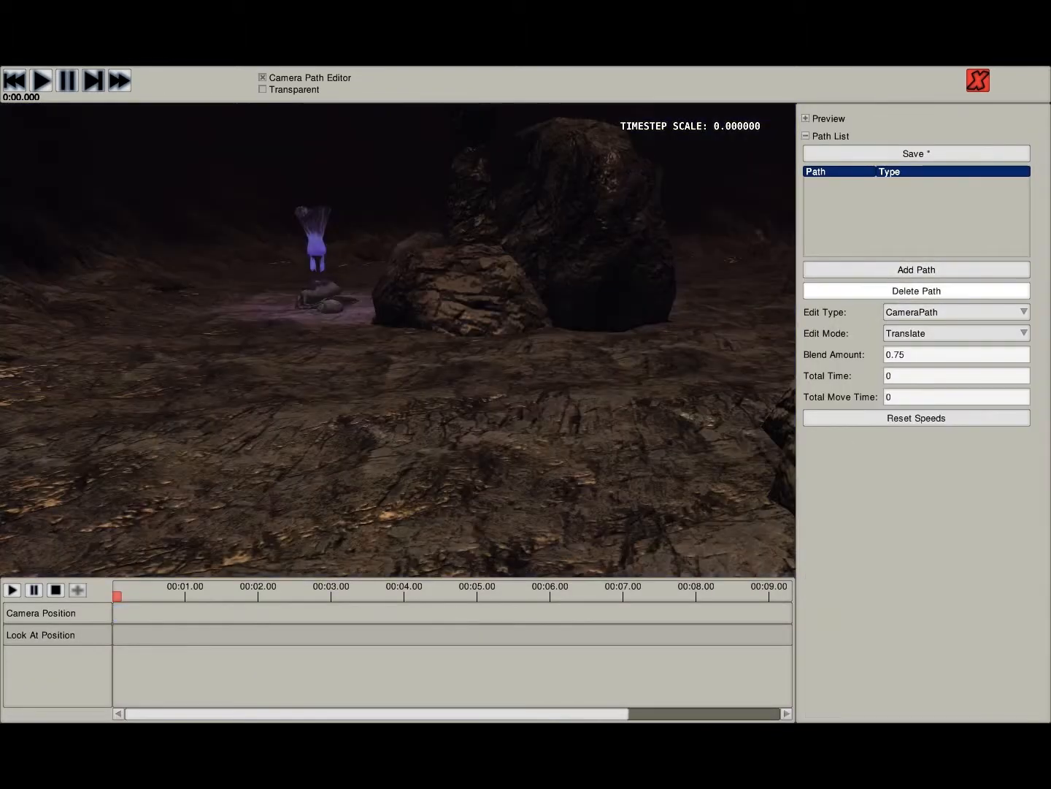
{"action": "left_click", "coordinate": [831, 136]}
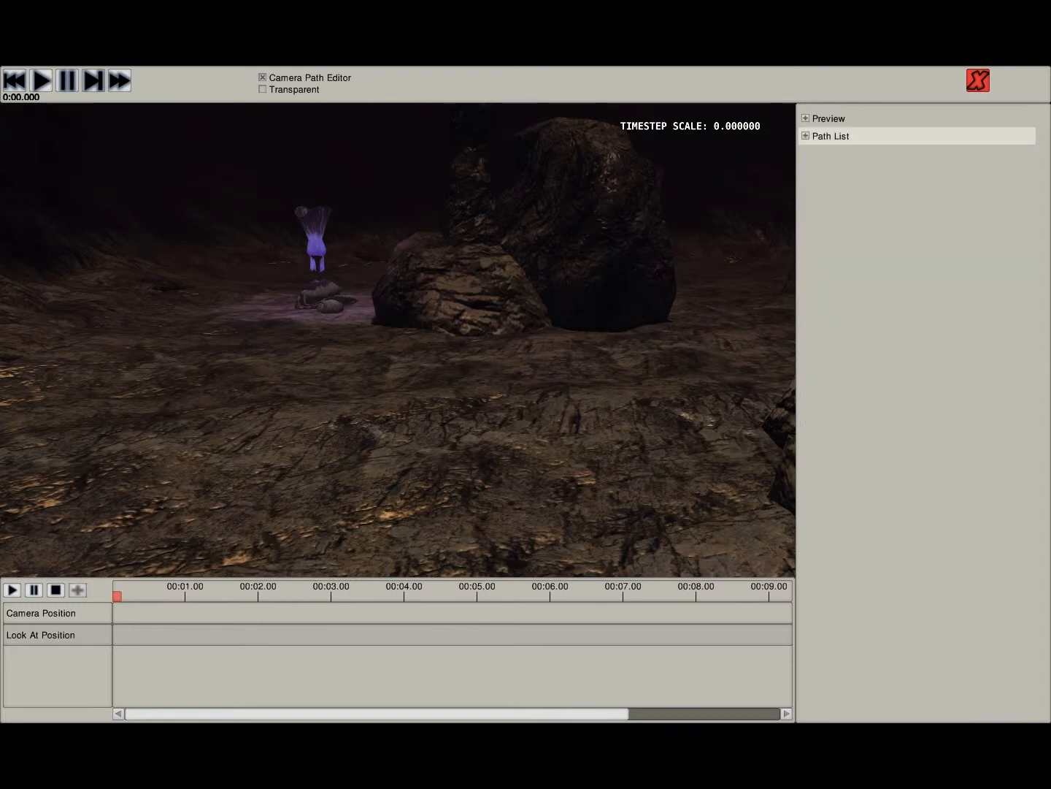
- Save the emptied Path List and add a new path of type ShadowEntity
{"action": "left_click", "coordinate": [831, 136]}
{"action": "left_click", "coordinate": [916, 154]}
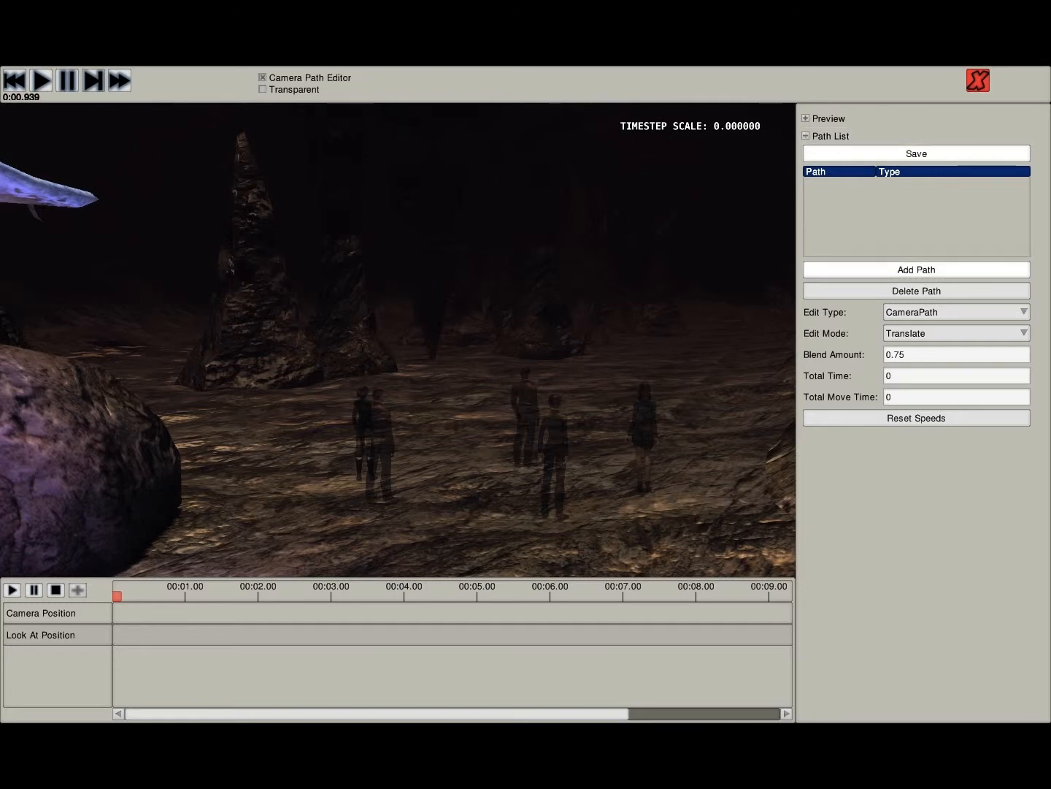
{"action": "left_click", "coordinate": [916, 269]}
{"action": "left_click", "coordinate": [558, 383]}
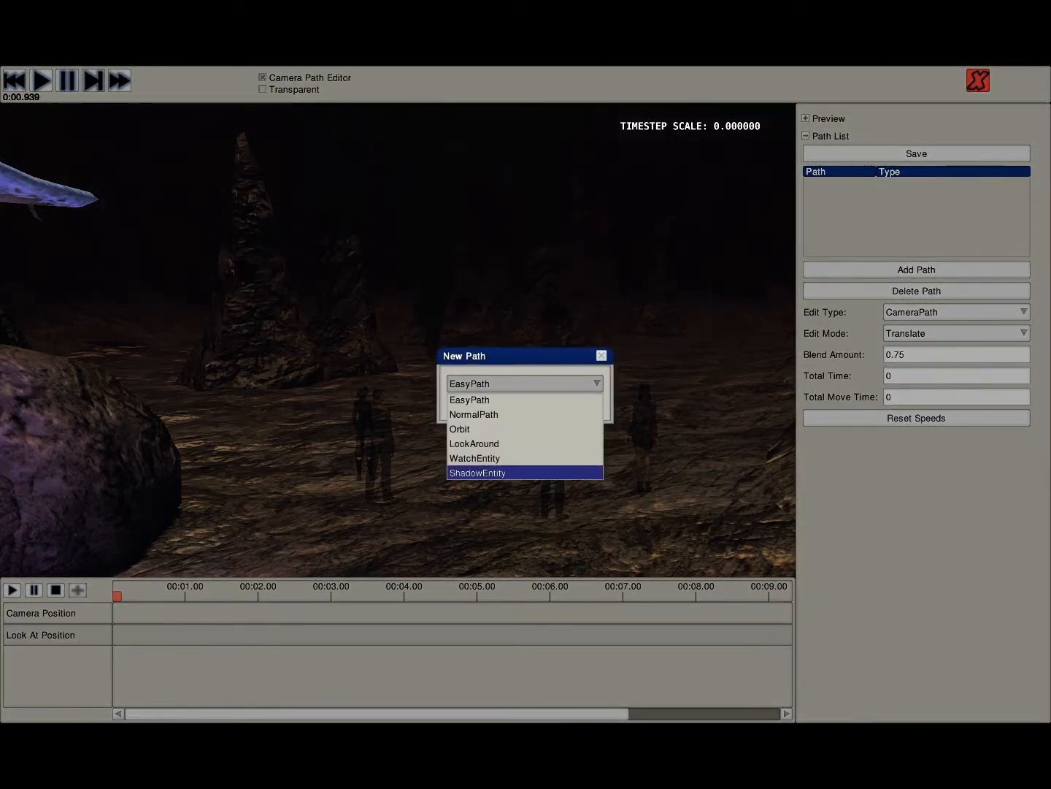
{"action": "left_click", "coordinate": [524, 472]}
{"action": "left_click", "coordinate": [509, 404]}
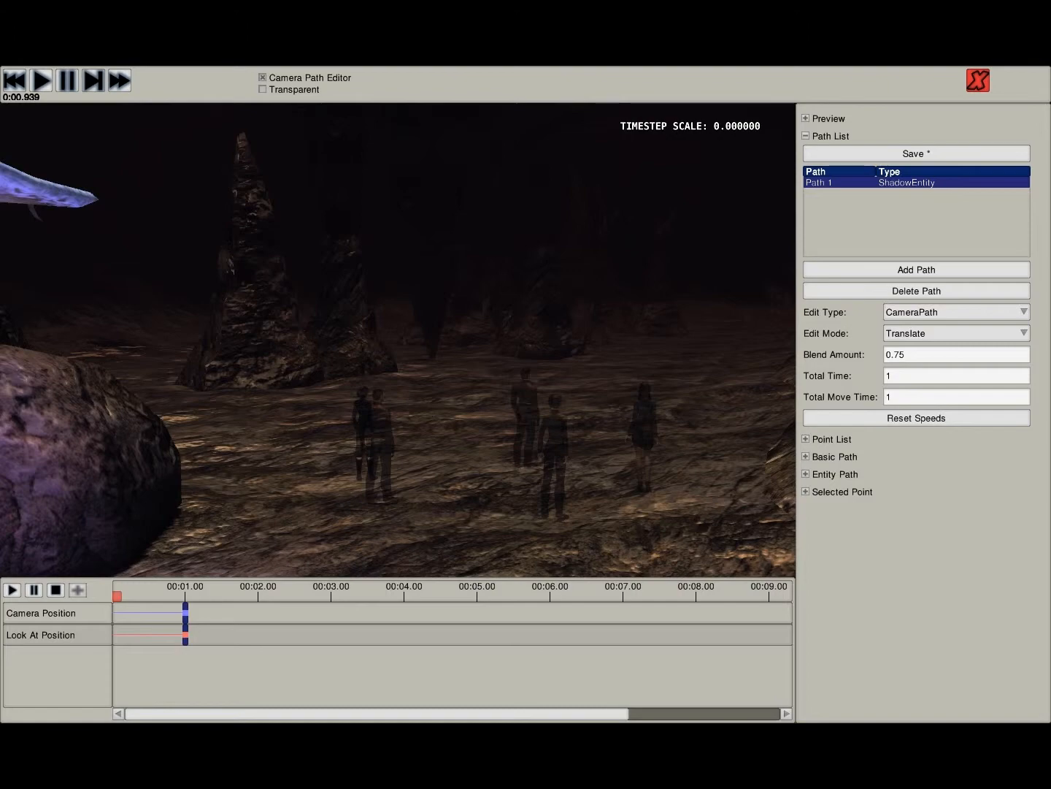
- Set the dark-haired officer in the gold-shouldered uniform as the target of the ShadowEntity path
{"action": "key", "text": "s"}
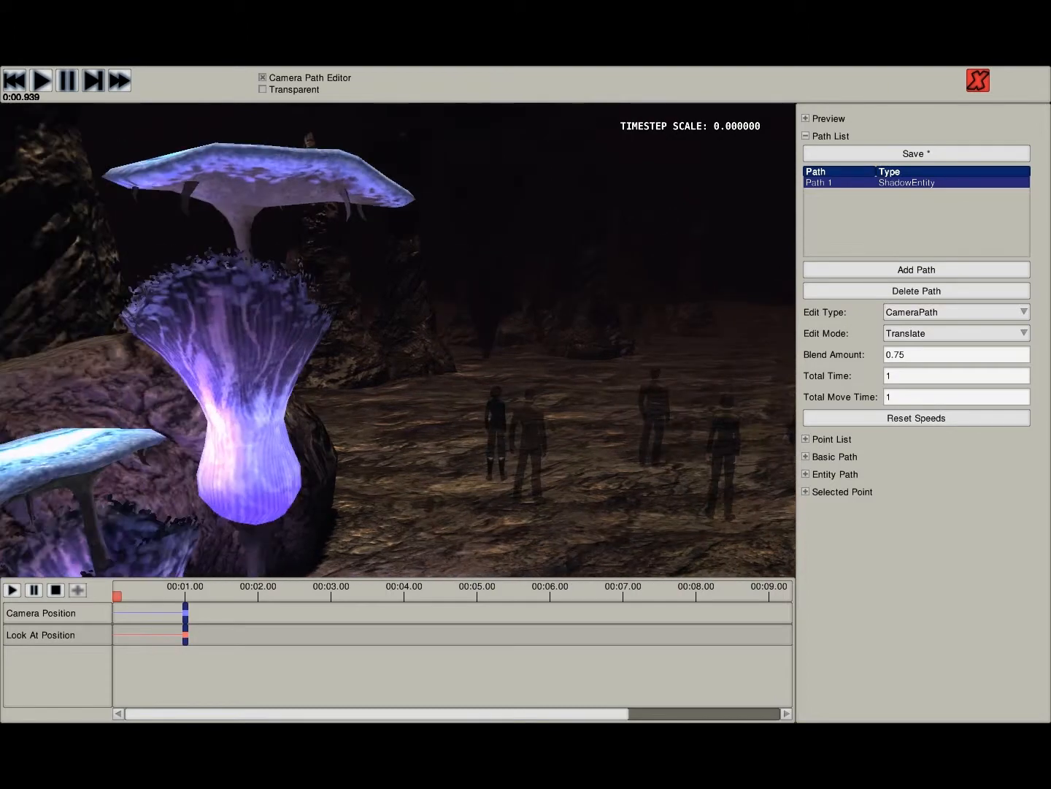
{"action": "key", "text": "w"}
{"action": "key", "text": "w"}
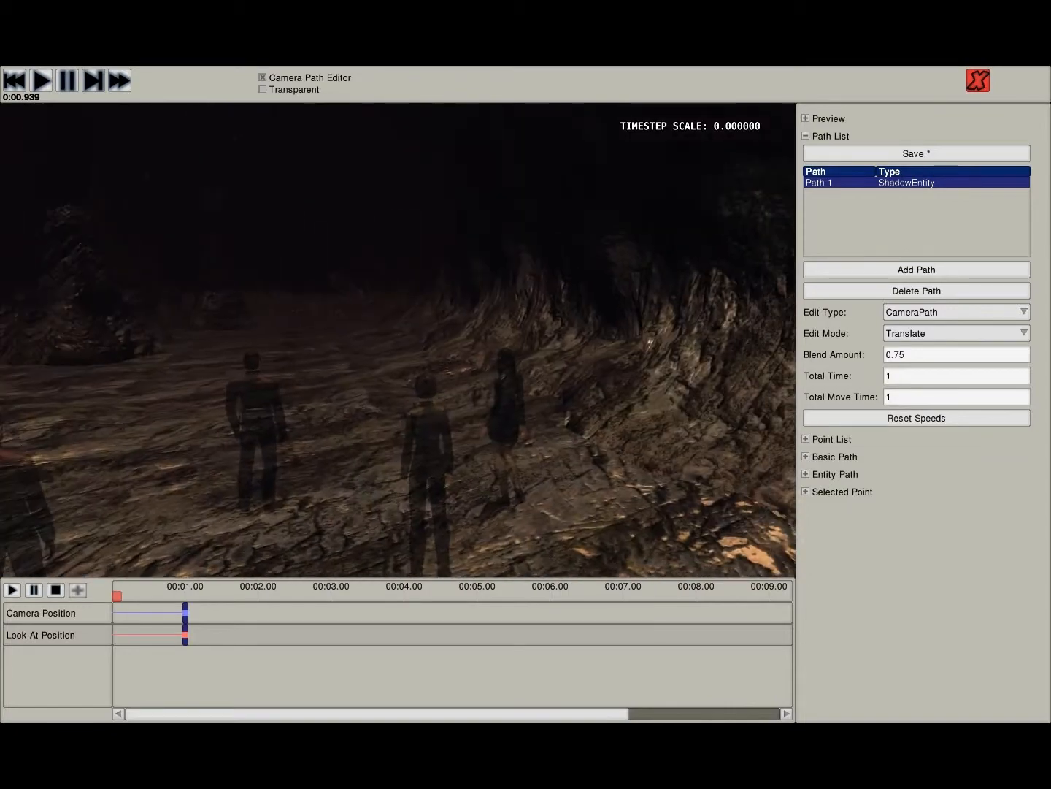
{"action": "key", "text": "w"}
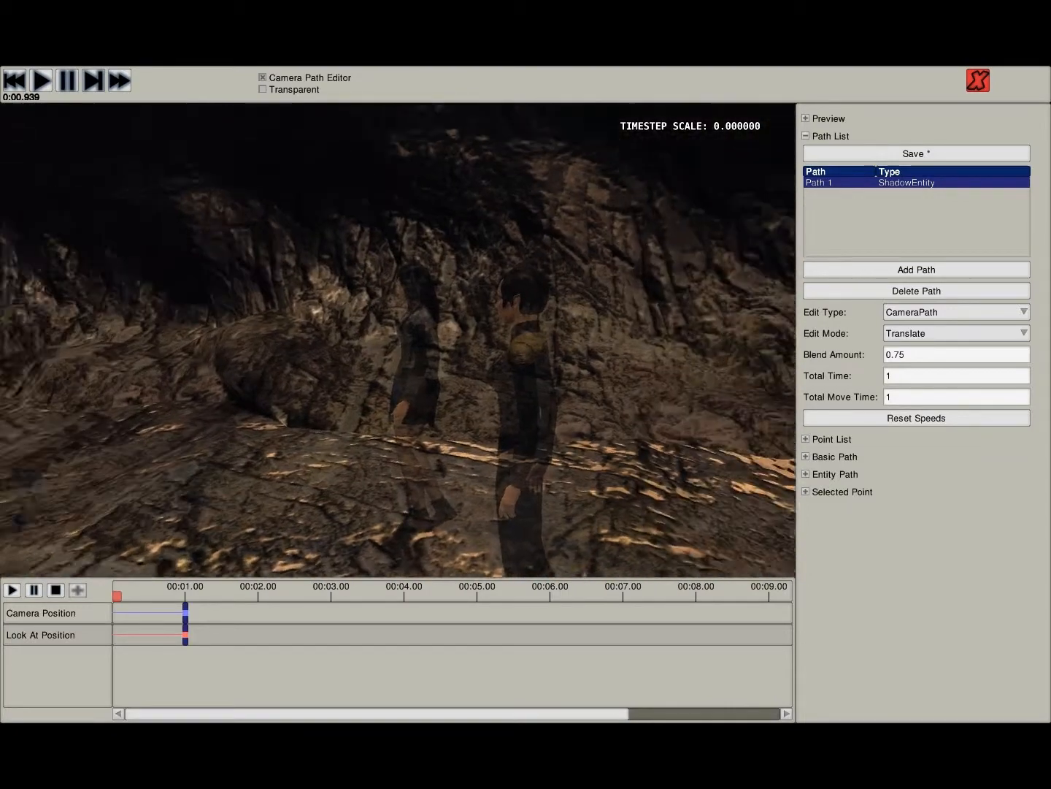
{"action": "key", "text": "w"}
{"action": "key", "text": "w"}
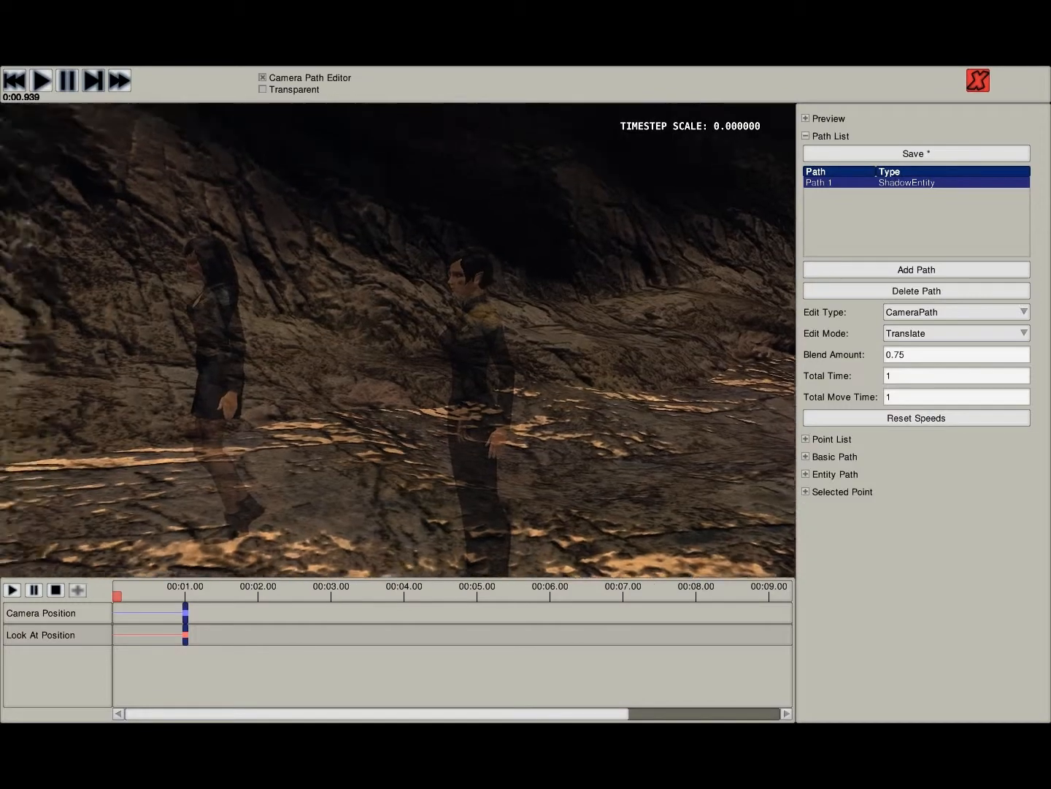
{"action": "key", "text": "w"}
{"action": "key", "text": "w"}
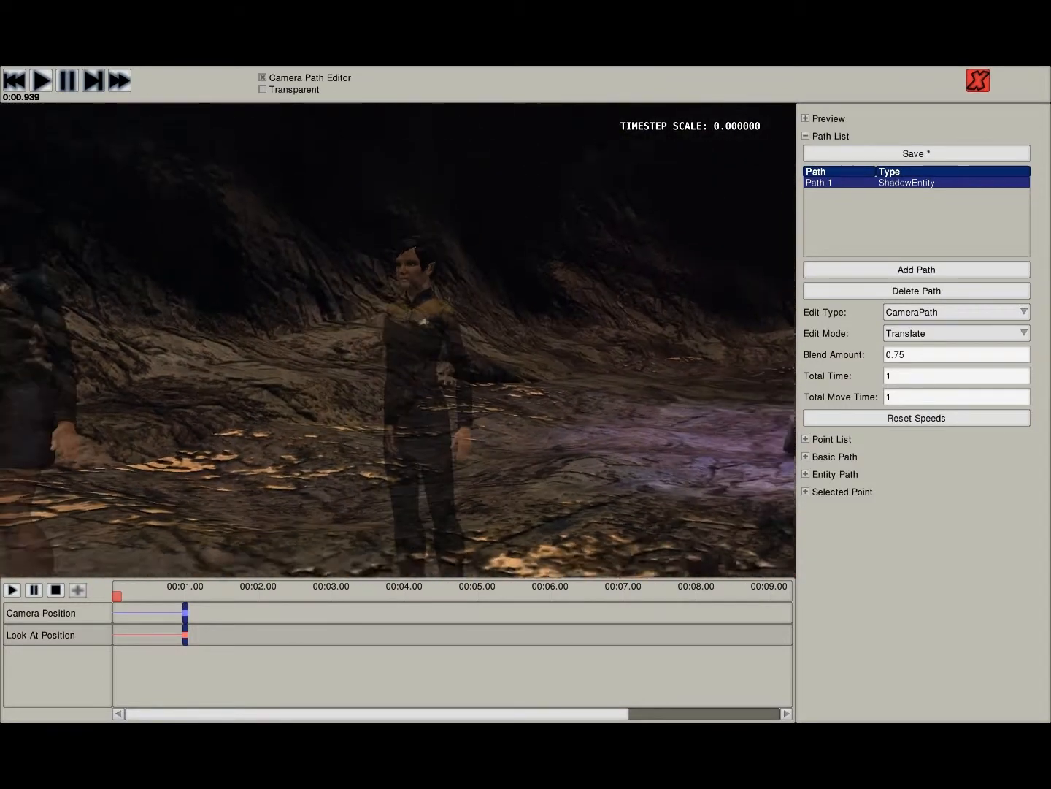
{"action": "key", "text": "a"}
{"action": "key", "text": "w"}
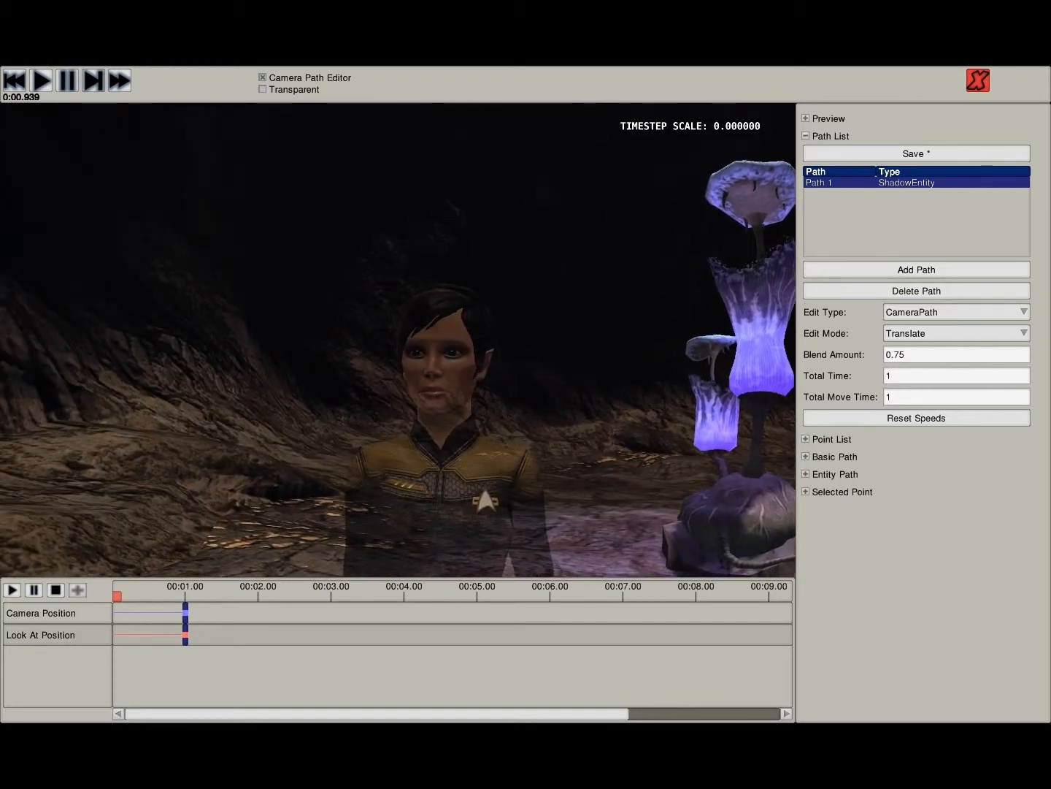
{"action": "key", "text": "w"}
{"action": "key", "text": "s"}
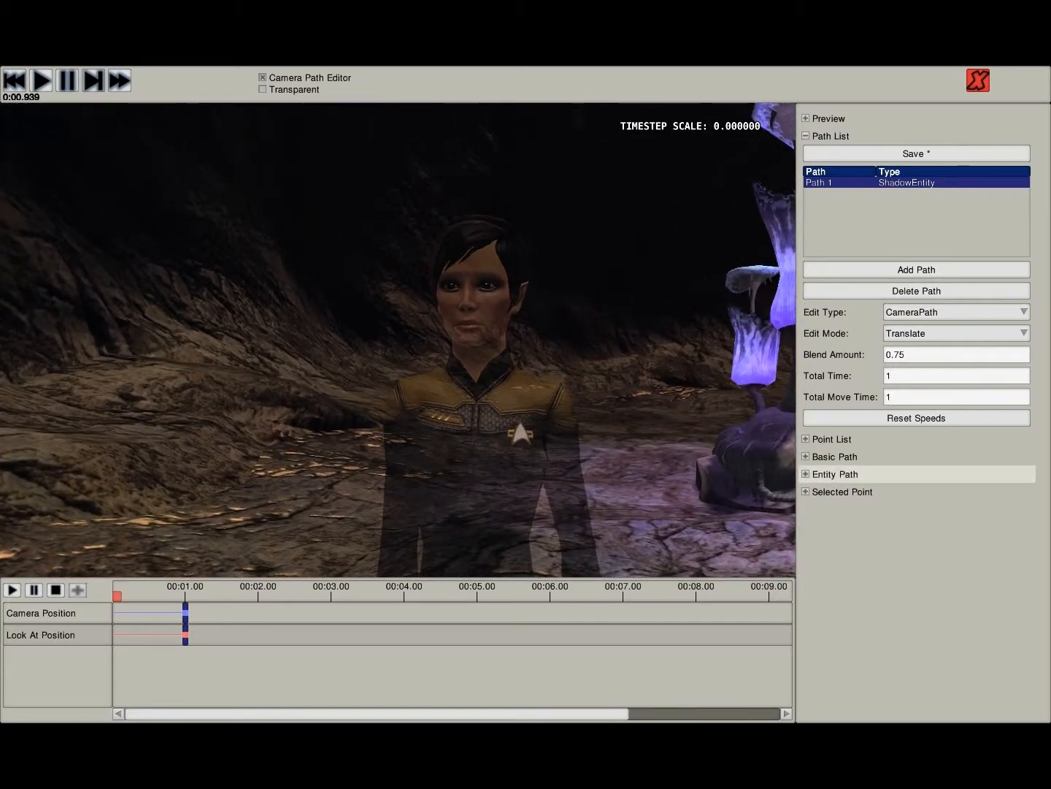
{"action": "left_click", "coordinate": [835, 473]}
{"action": "left_click", "coordinate": [828, 491]}
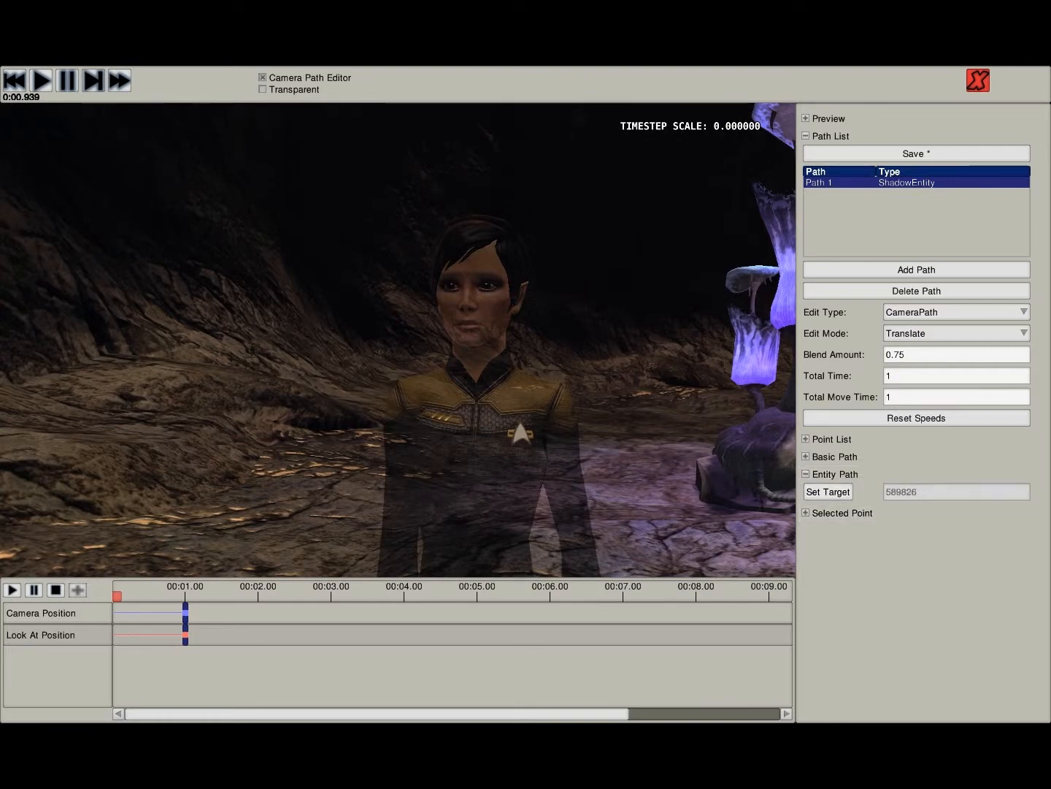
- Switch the edit type to LookAtPath and raise the first look-at point from the target officer's feet to the upper body
{"action": "key", "text": "s"}
{"action": "right_click_drag", "start_coordinate": [398, 339], "coordinate": [443, 472]}
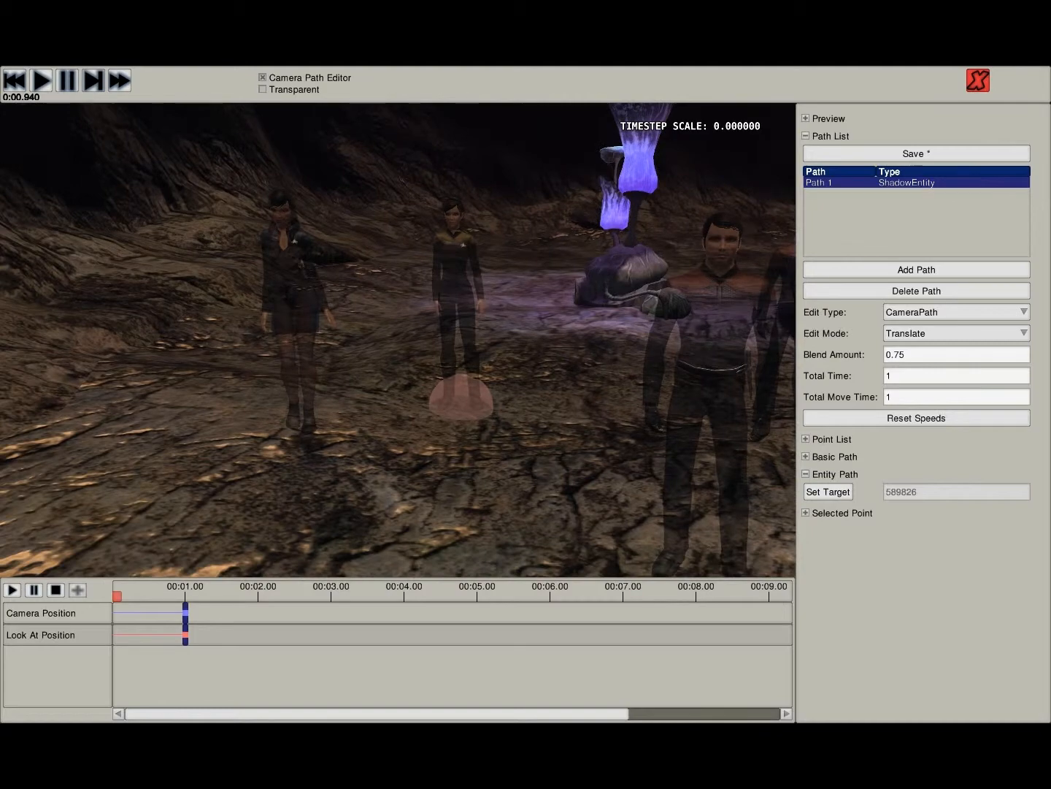
{"action": "key", "text": "s"}
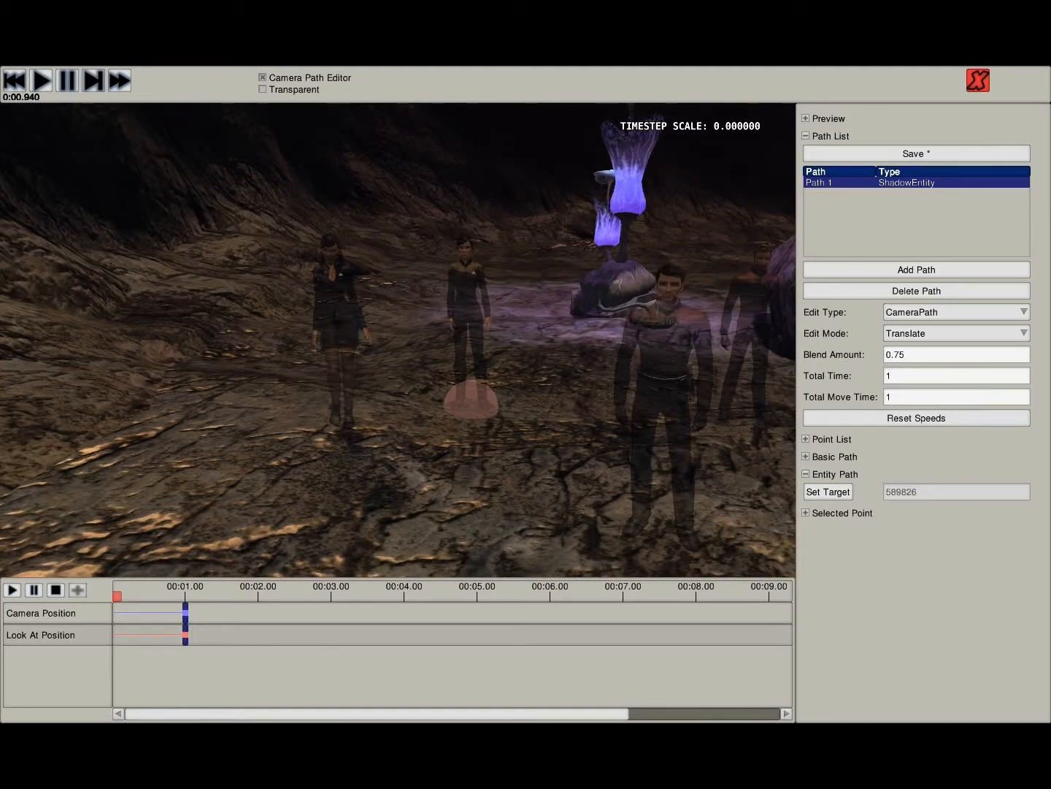
{"action": "left_click", "coordinate": [832, 474]}
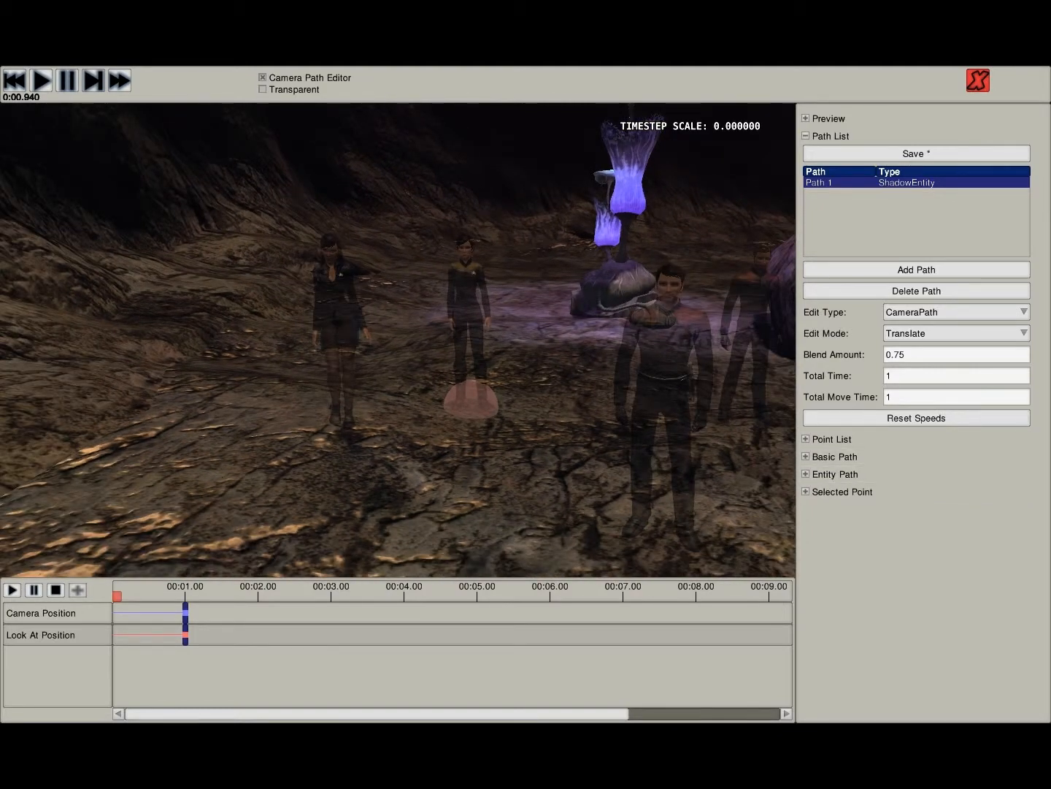
{"action": "key", "text": "s"}
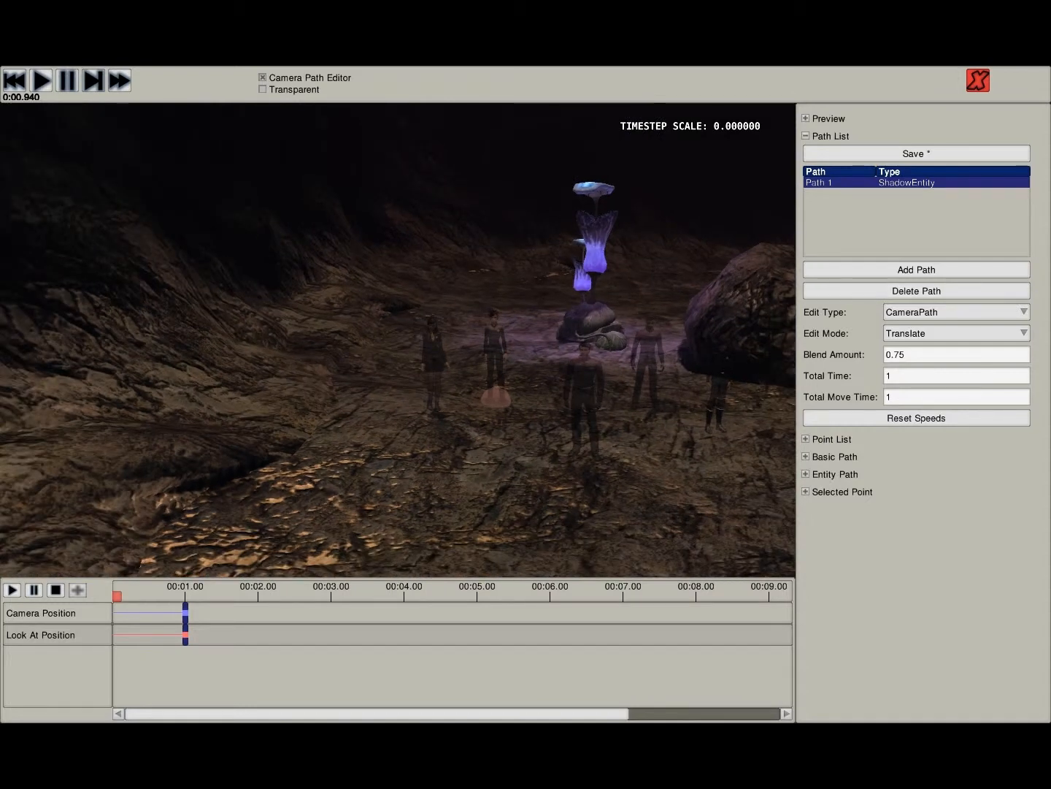
{"action": "left_click", "coordinate": [956, 312]}
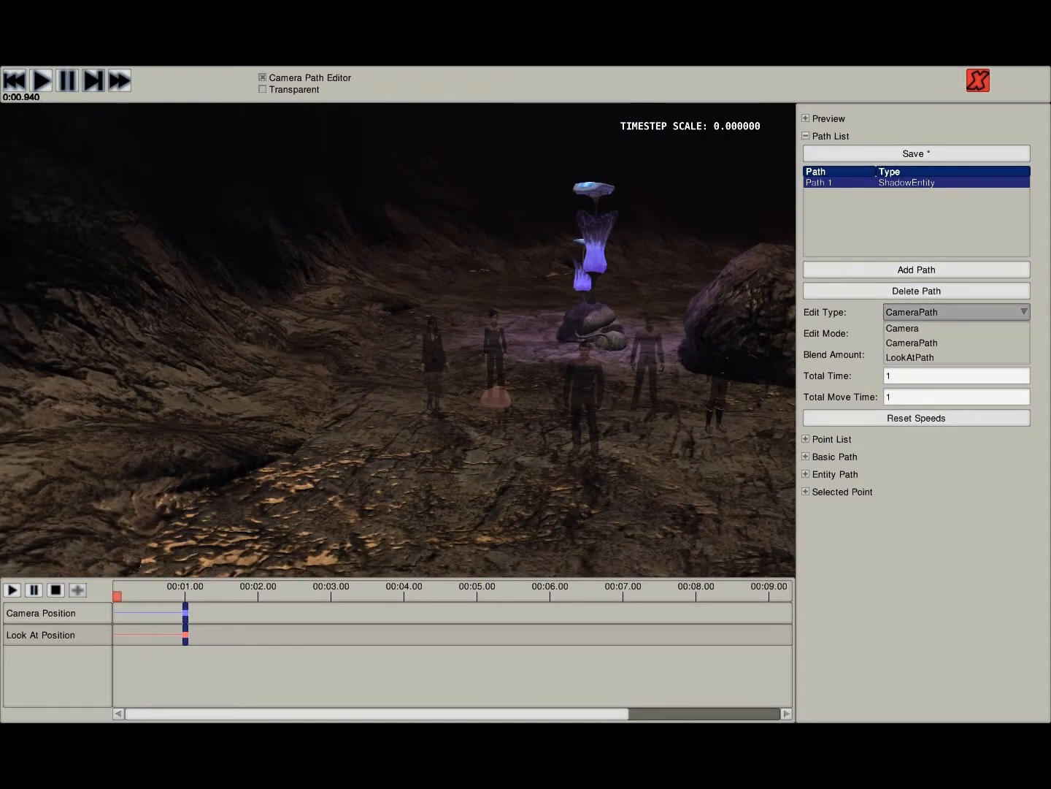
{"action": "left_click", "coordinate": [910, 357]}
{"action": "left_click", "coordinate": [497, 380]}
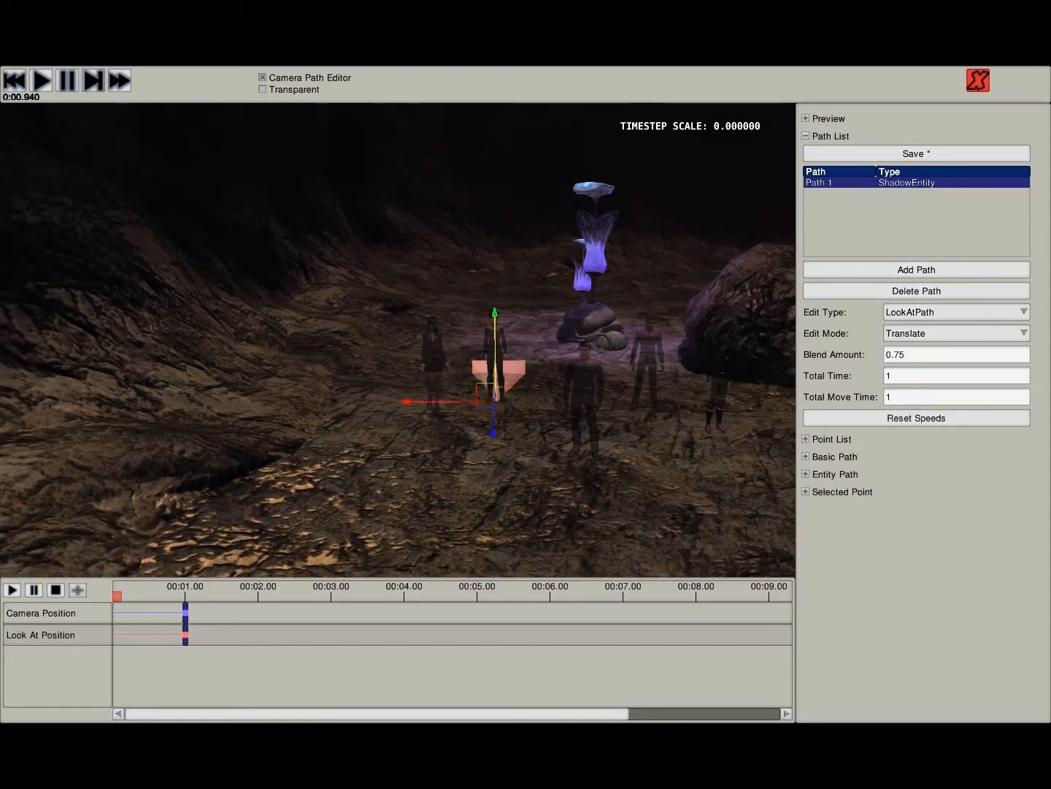
{"action": "left_click_drag", "start_coordinate": [494, 314], "coordinate": [494, 255]}
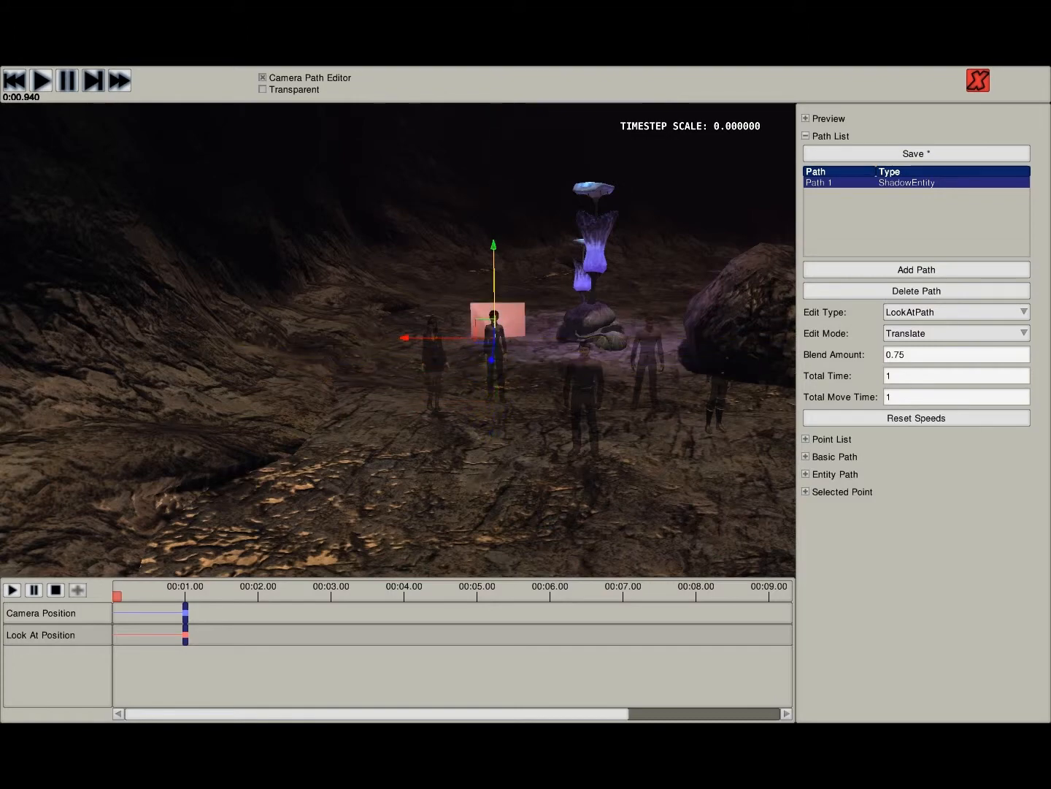
{"action": "key", "text": "w"}
{"action": "mouse_move", "coordinate": [495, 255]}
{"action": "right_mouse_down"}
{"action": "mouse_move", "coordinate": [621, 259]}
{"action": "mouse_move", "coordinate": [588, 251]}
{"action": "right_mouse_up"}
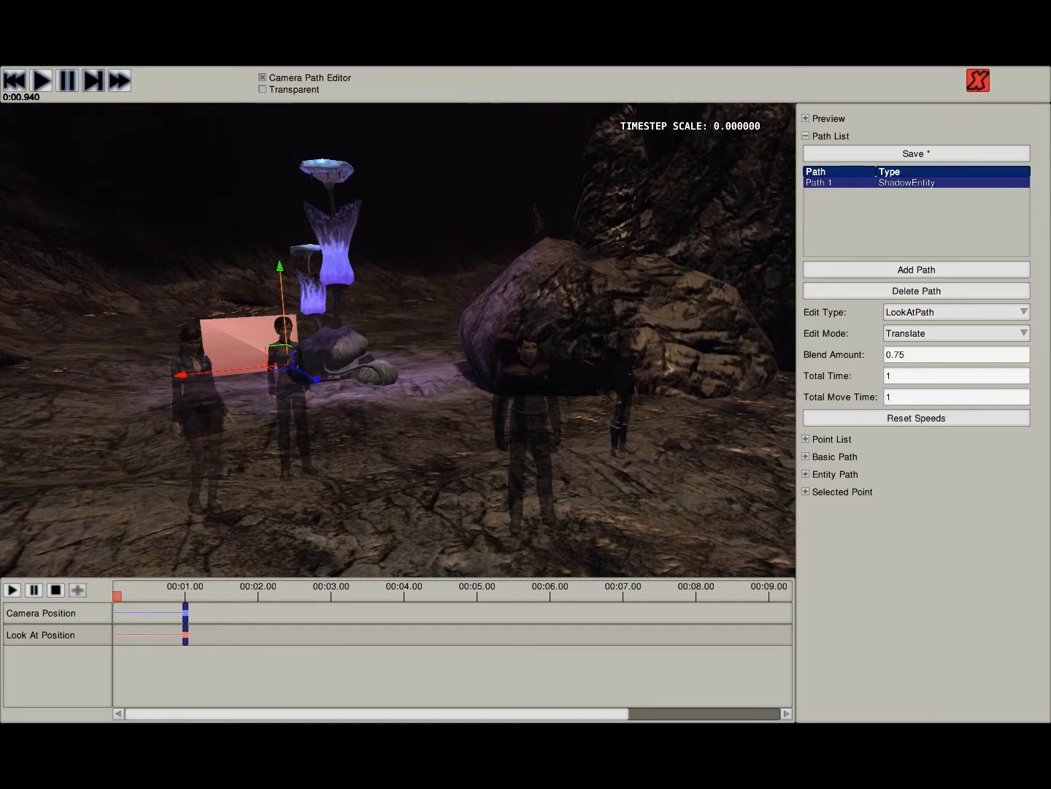
{"action": "left_click_drag", "start_coordinate": [284, 296], "coordinate": [284, 306]}
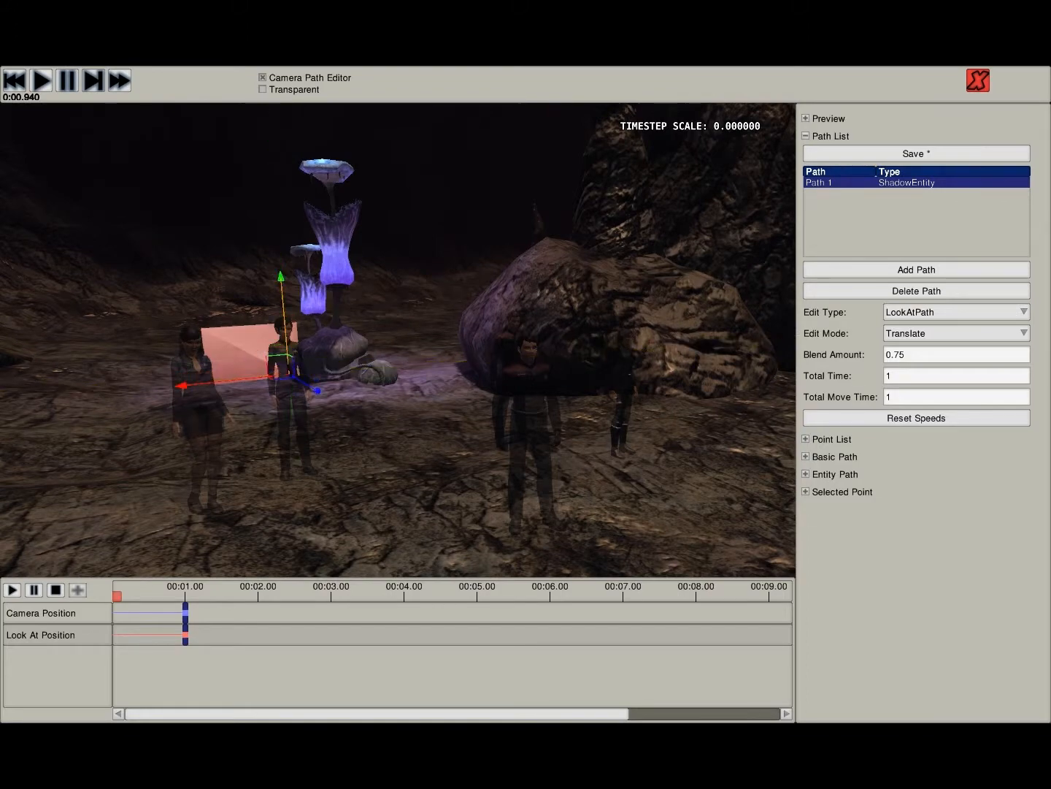
{"action": "key", "text": "s"}
{"action": "right_click_drag", "start_coordinate": [398, 340], "coordinate": [346, 327]}
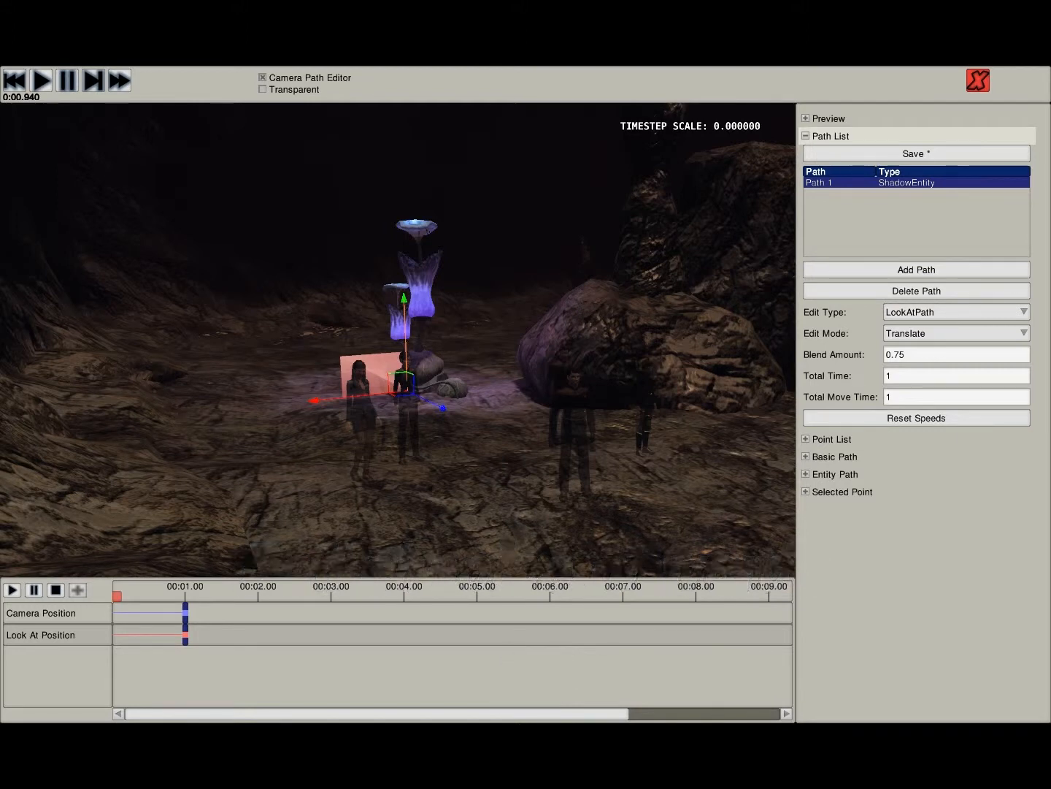
{"action": "left_click", "coordinate": [831, 136]}
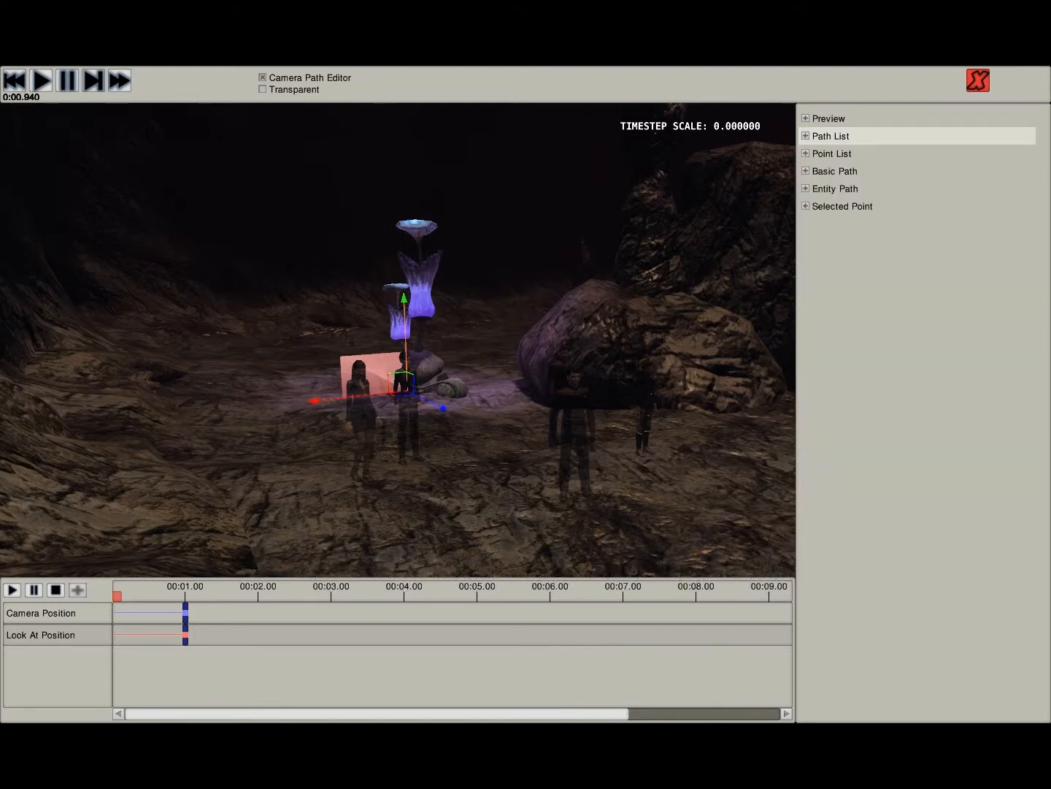
{"action": "left_click", "coordinate": [831, 136]}
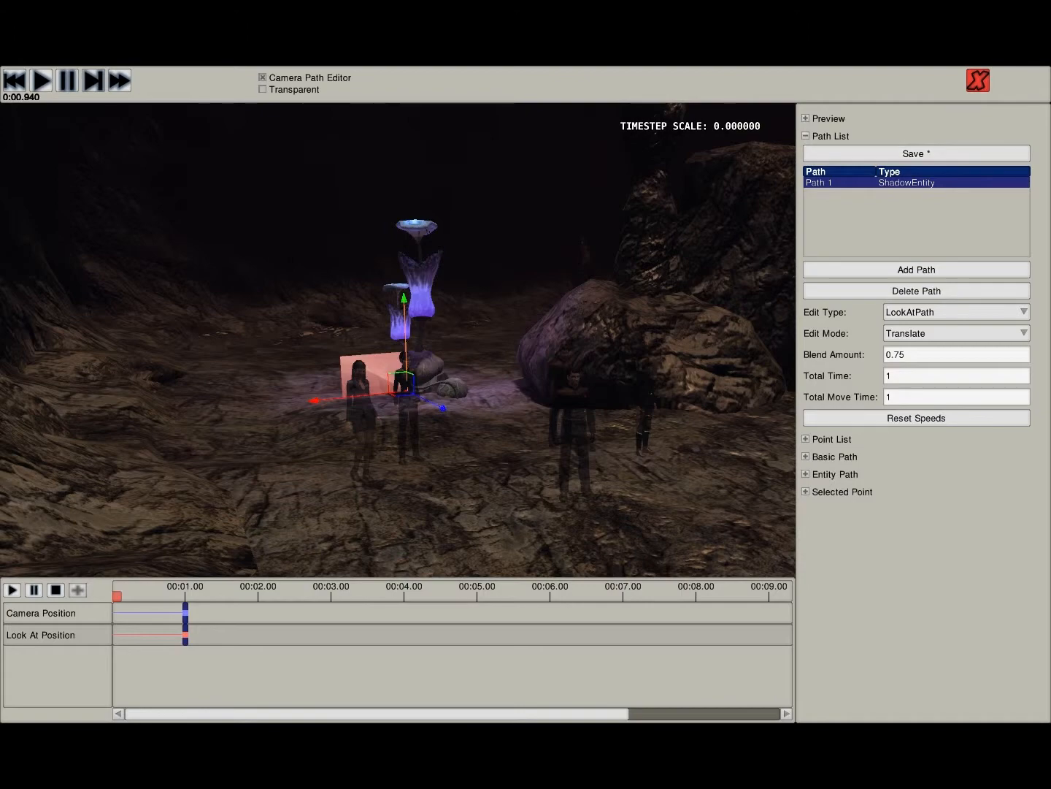
- Add a second and a third point to the ShadowEntity path, aiming the second one high into the dark cave
{"action": "right_click_drag", "start_coordinate": [398, 340], "coordinate": [398, 274]}
{"action": "left_click", "coordinate": [843, 492]}
{"action": "left_click", "coordinate": [843, 492]}
{"action": "left_click", "coordinate": [834, 456]}
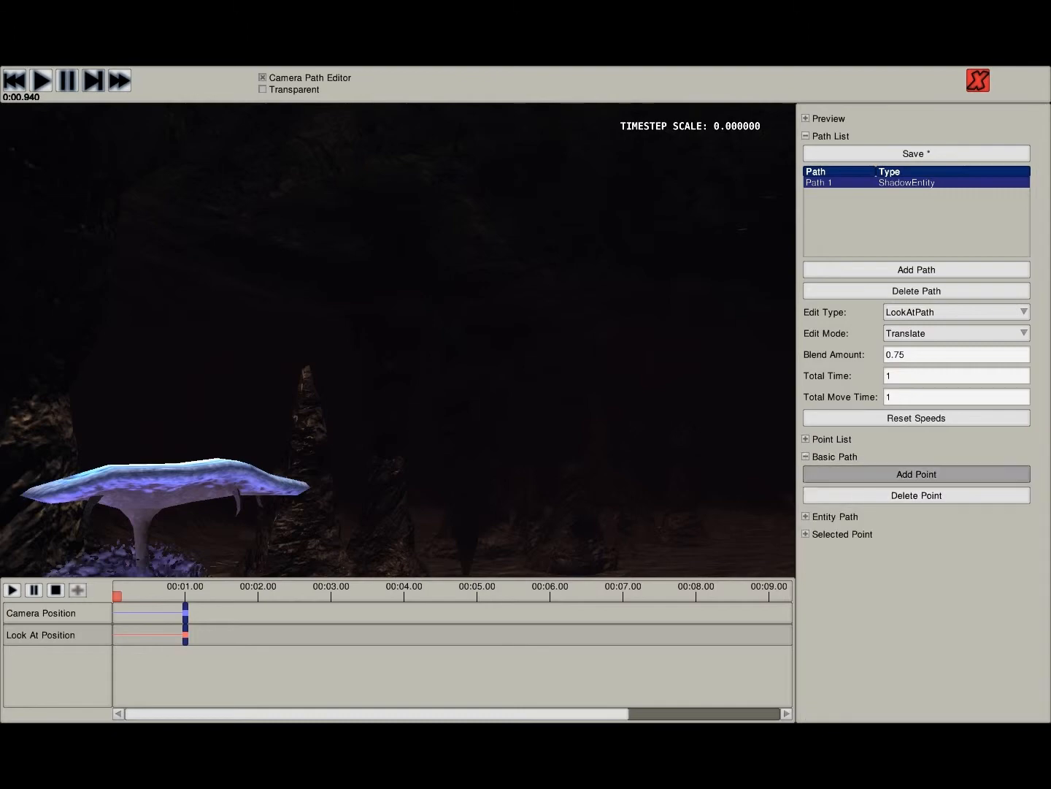
{"action": "left_click", "coordinate": [916, 474]}
{"action": "right_click_drag", "start_coordinate": [685, 227], "coordinate": [445, 233]}
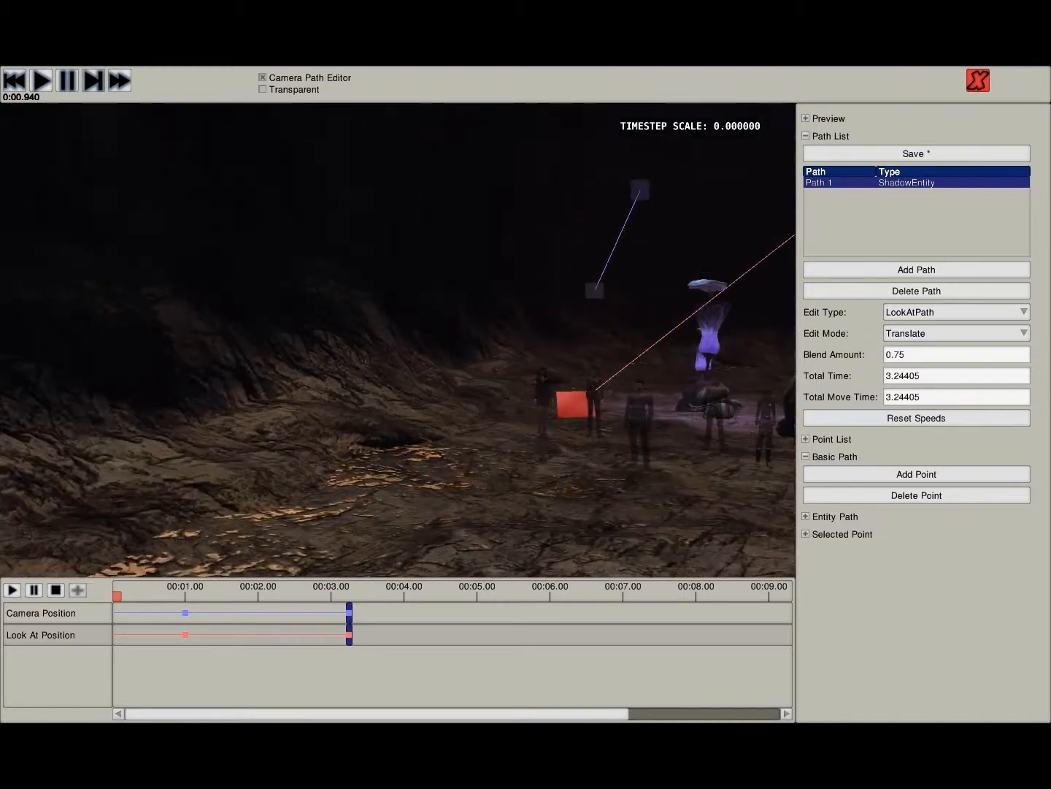
{"action": "left_click", "coordinate": [916, 474]}
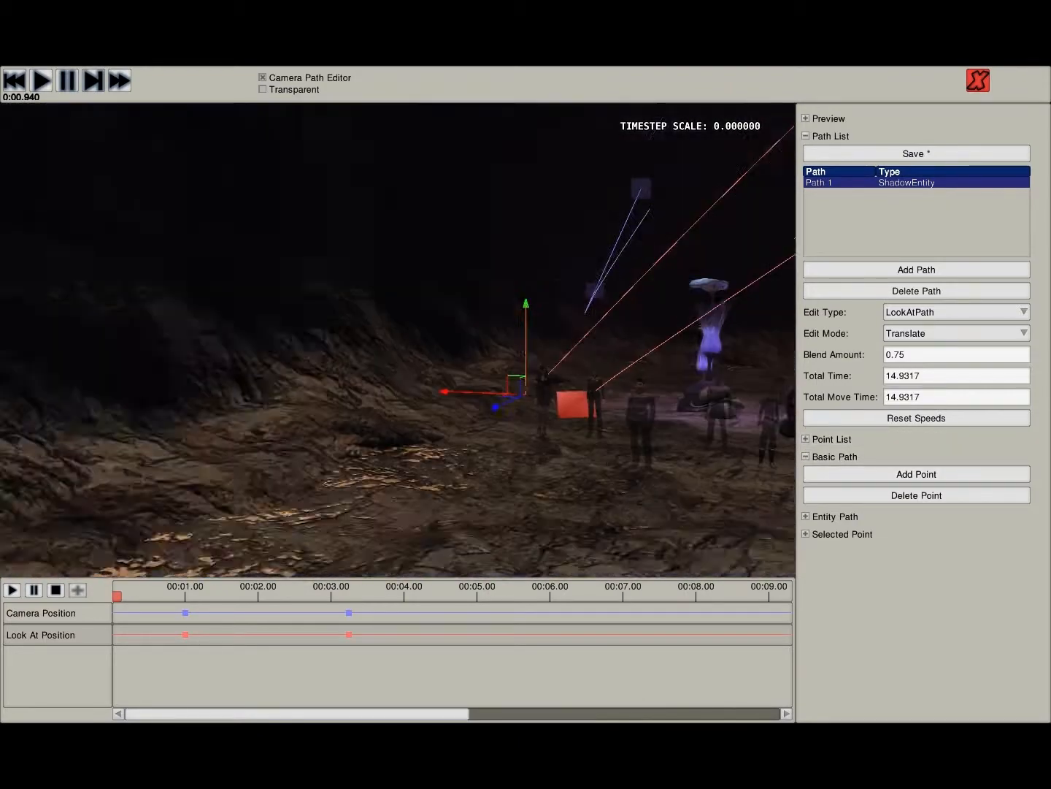
- Save the ShadowEntity camera path and turn off the Camera Path Editor to watch the demo play with it
{"action": "right_click_drag", "start_coordinate": [398, 340], "coordinate": [270, 398]}
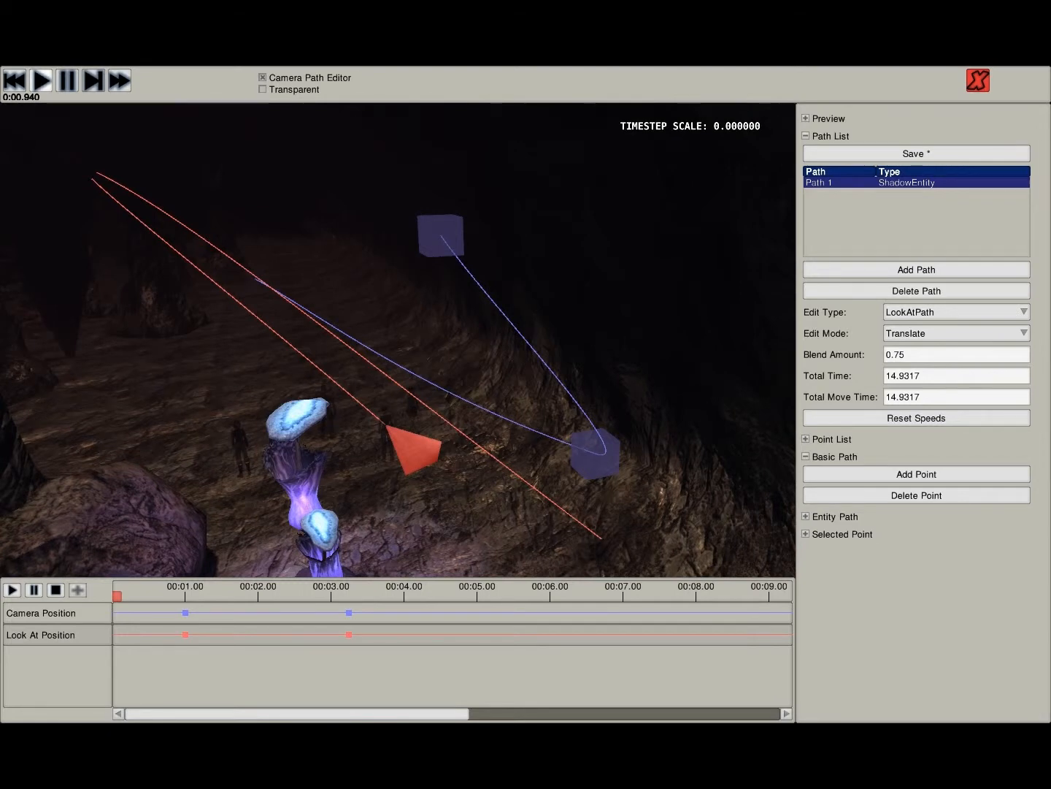
{"action": "right_click_drag", "start_coordinate": [398, 340], "coordinate": [289, 321]}
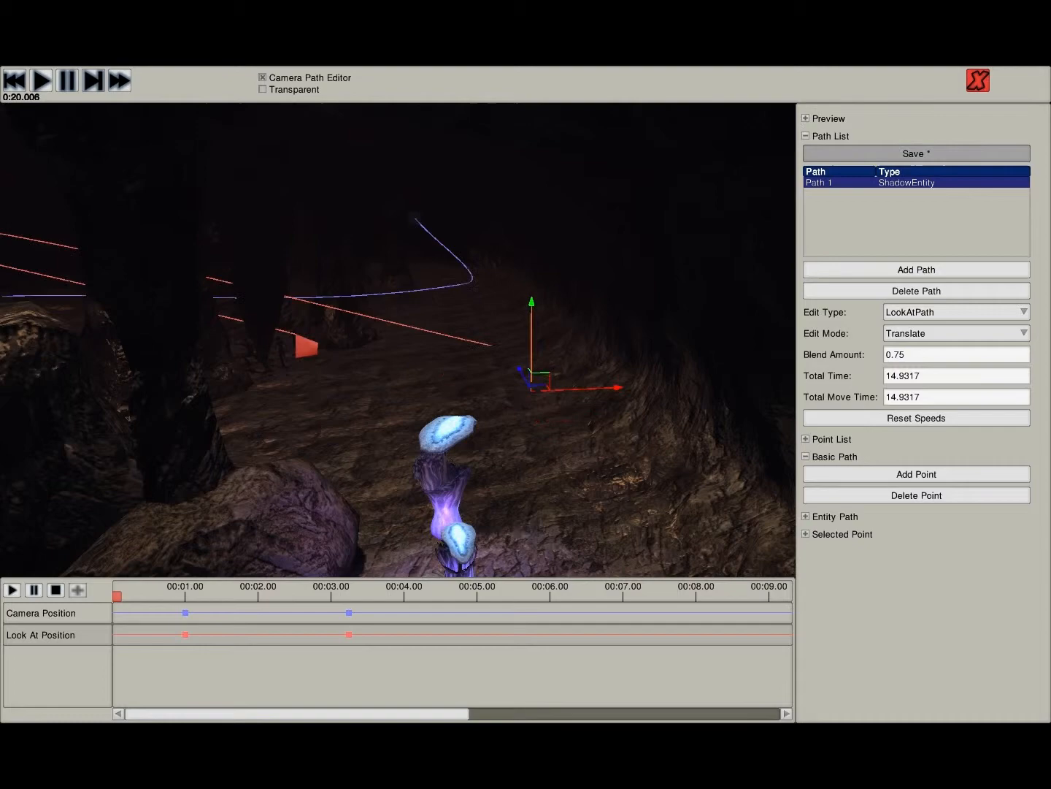
{"action": "left_click", "coordinate": [917, 154]}
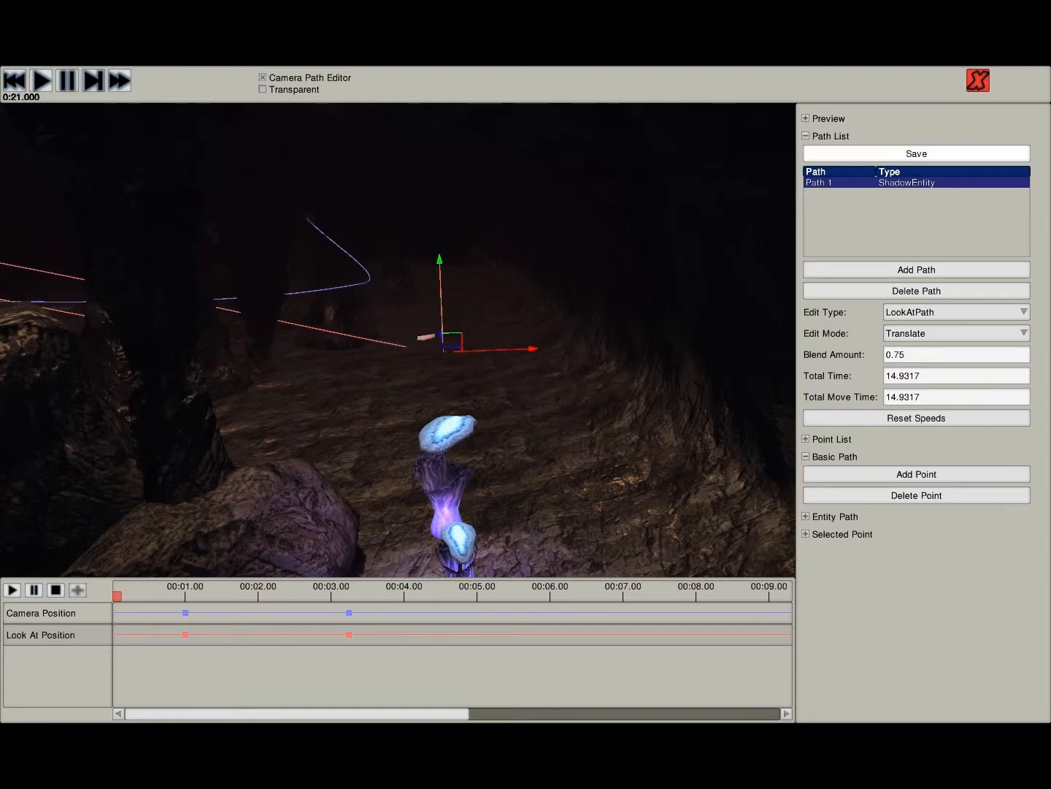
{"action": "left_click", "coordinate": [263, 78]}
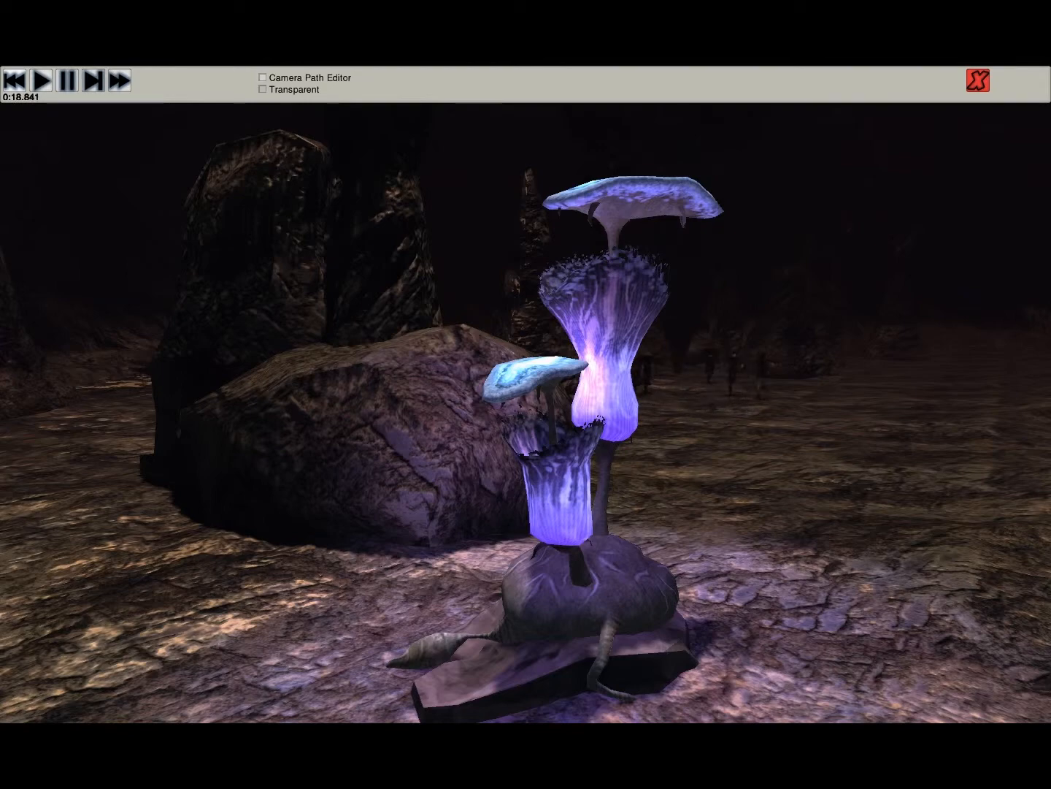
- Turn the Camera Path Editor back on, then rewind the demo and pause it shortly after the start
{"action": "left_click", "coordinate": [263, 77]}
{"action": "left_click", "coordinate": [15, 80]}
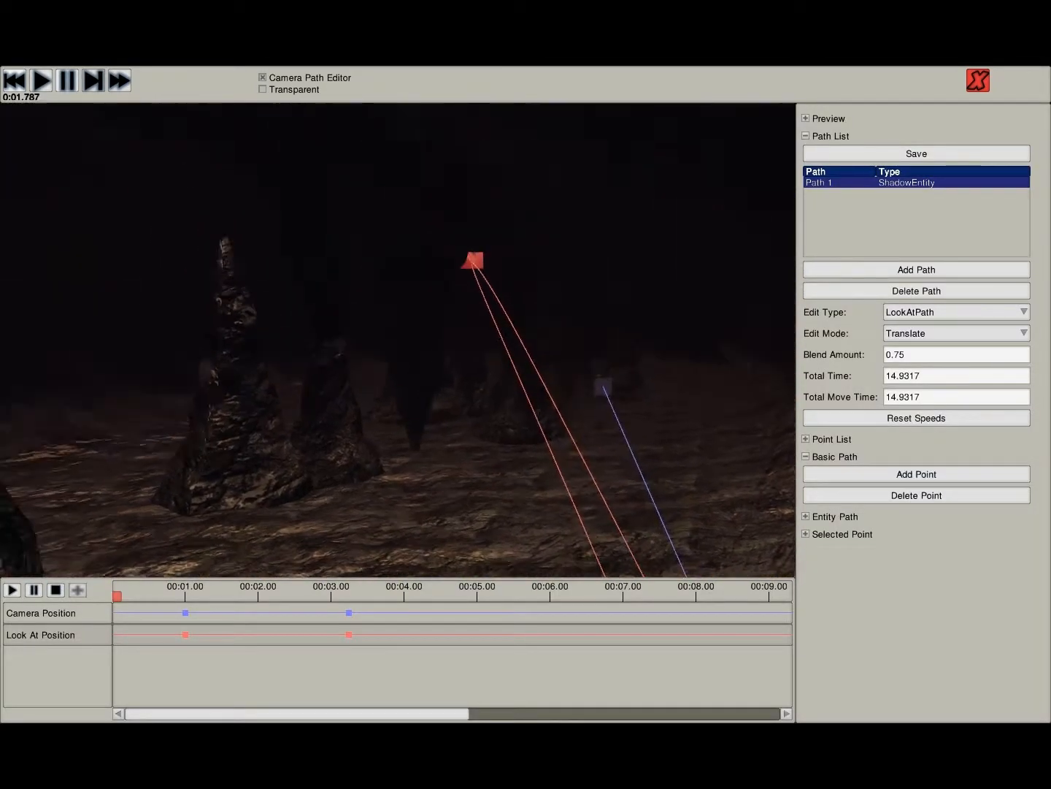
{"action": "left_click", "coordinate": [67, 80]}
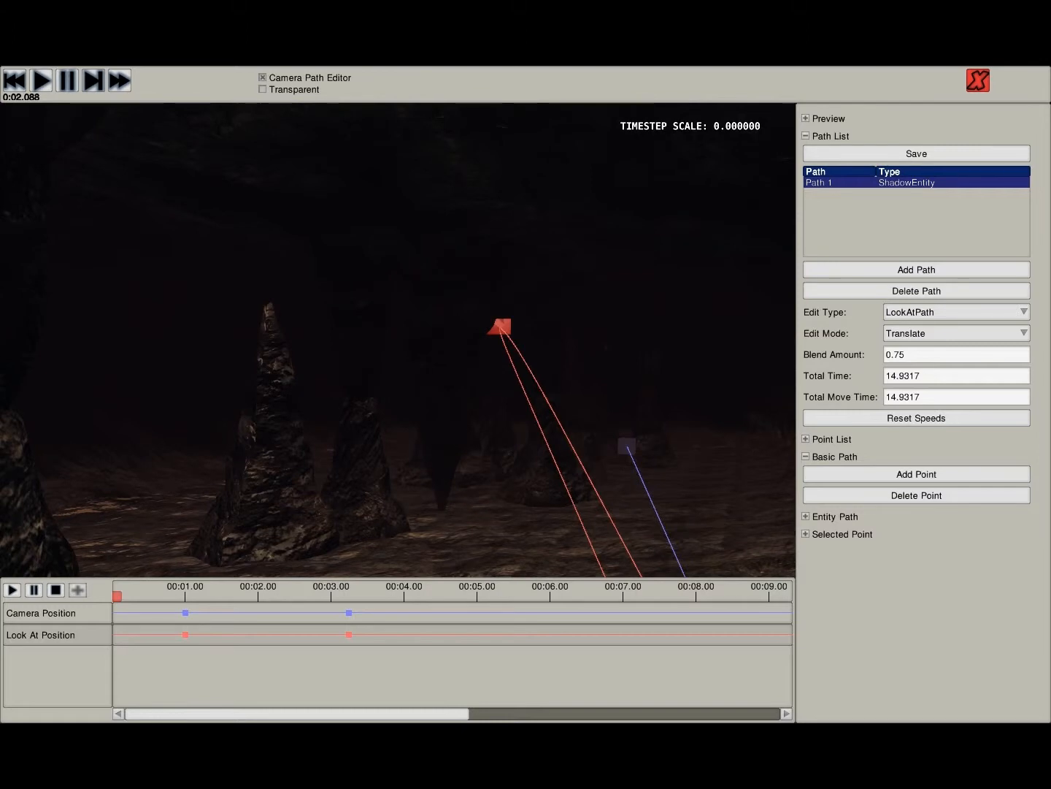
- Select the second look-at point deep in the dark cave and shift it horizontally
{"action": "key", "text": "w"}
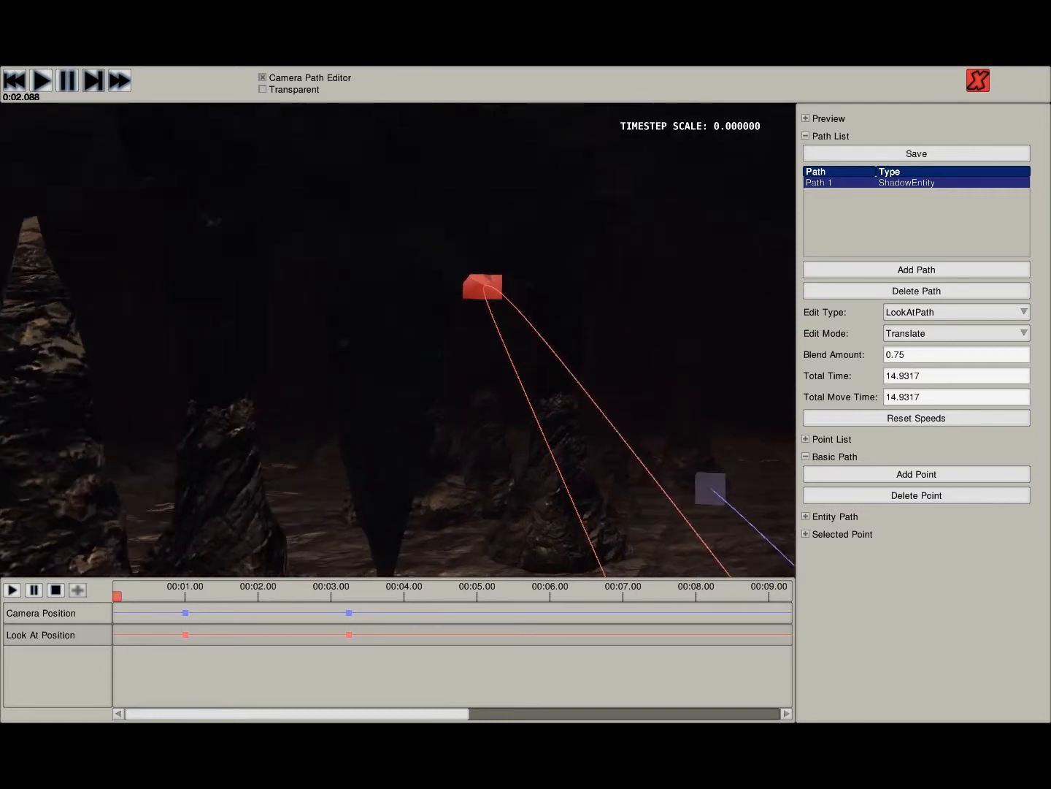
{"action": "key", "text": "s"}
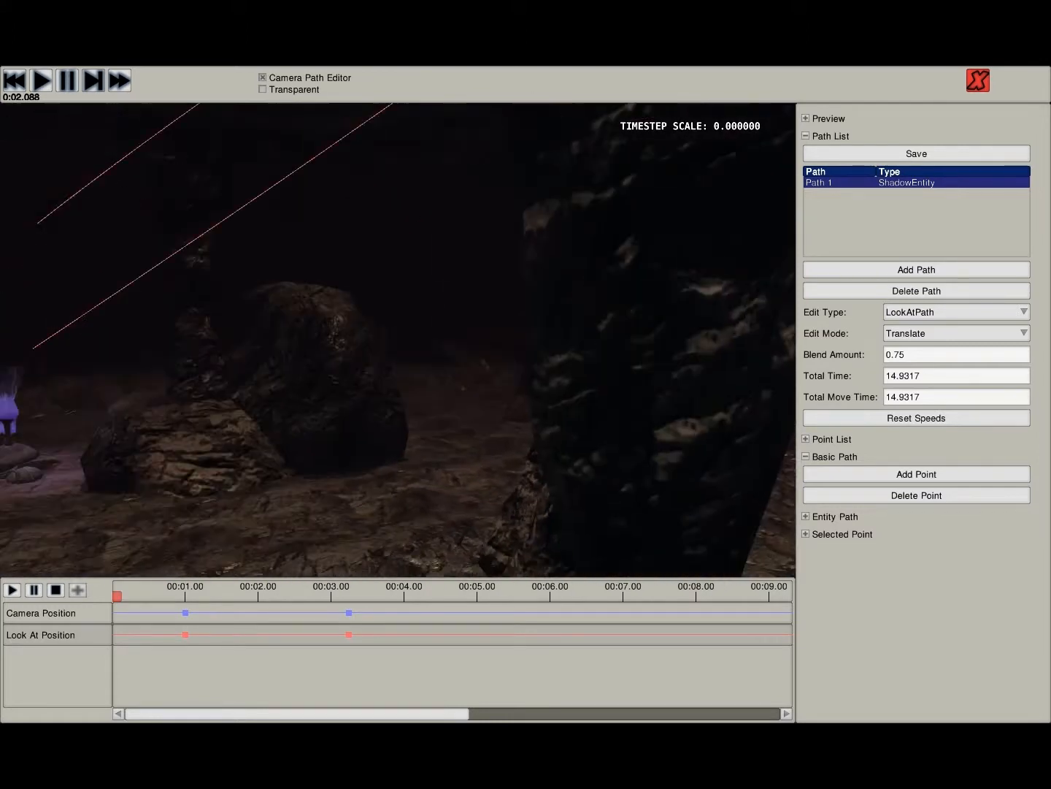
{"action": "key", "text": "a"}
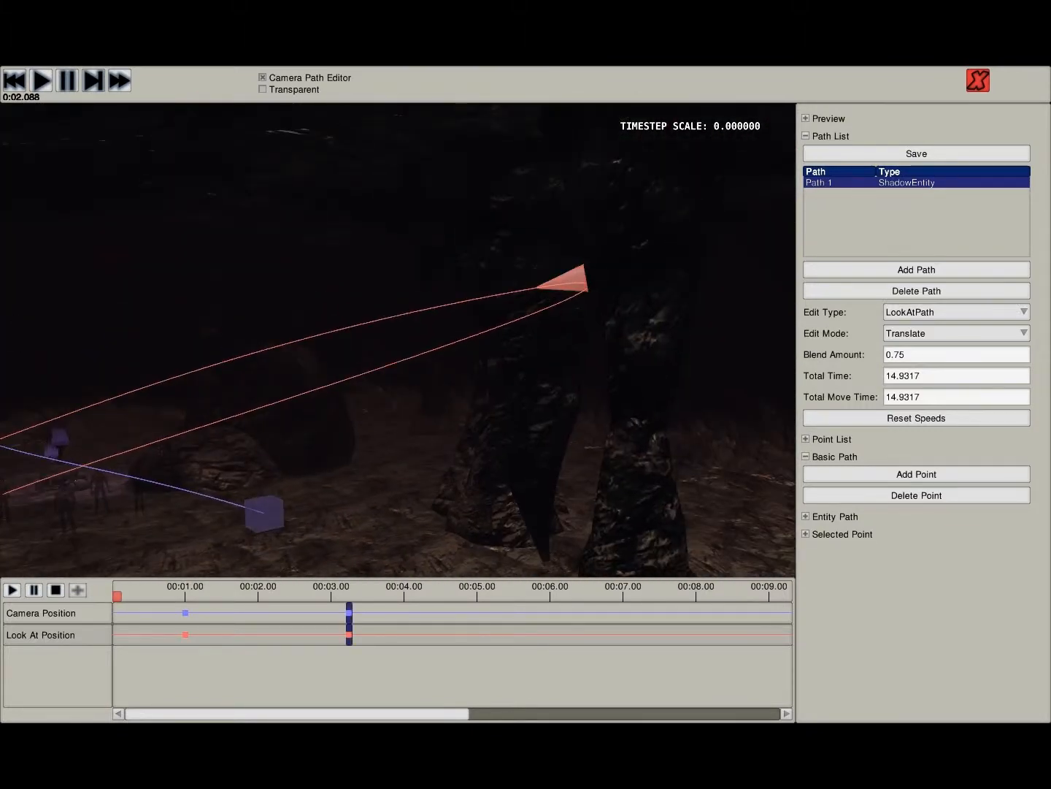
{"action": "left_click_drag", "start_coordinate": [496, 286], "coordinate": [76, 263]}
{"action": "key", "text": "s"}
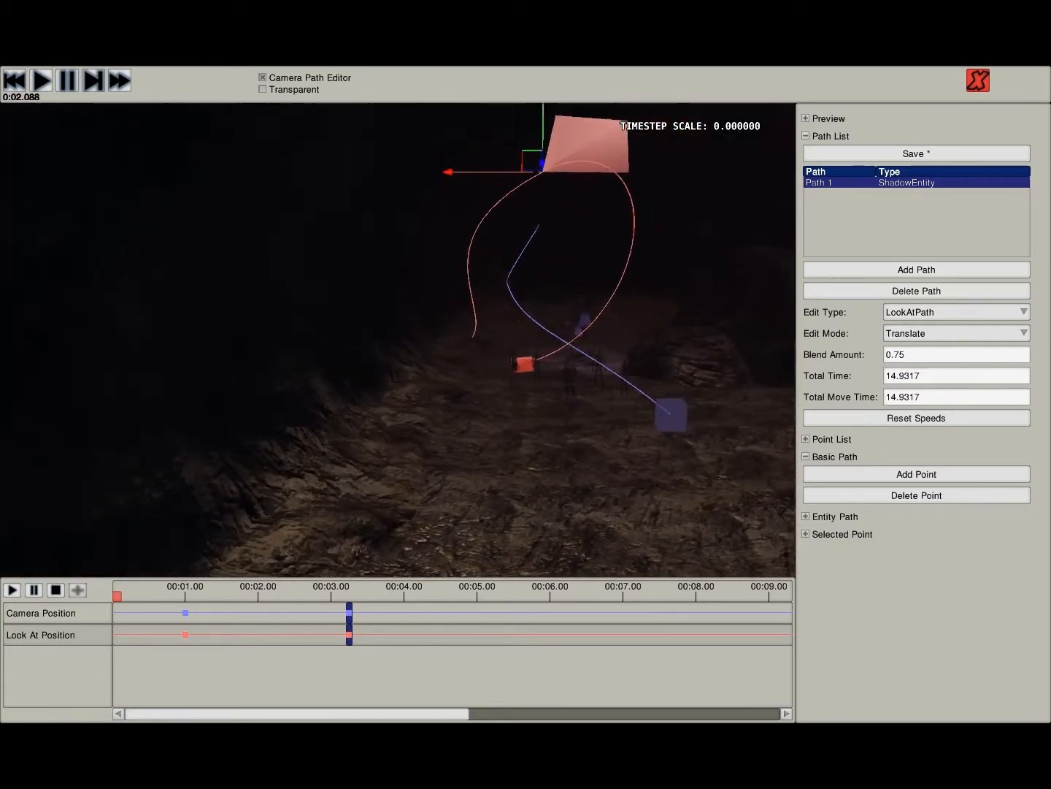
- Raise the last look-at point vertically so that it sits high above the group of characters
{"action": "key", "text": "d"}
{"action": "key", "text": "a"}
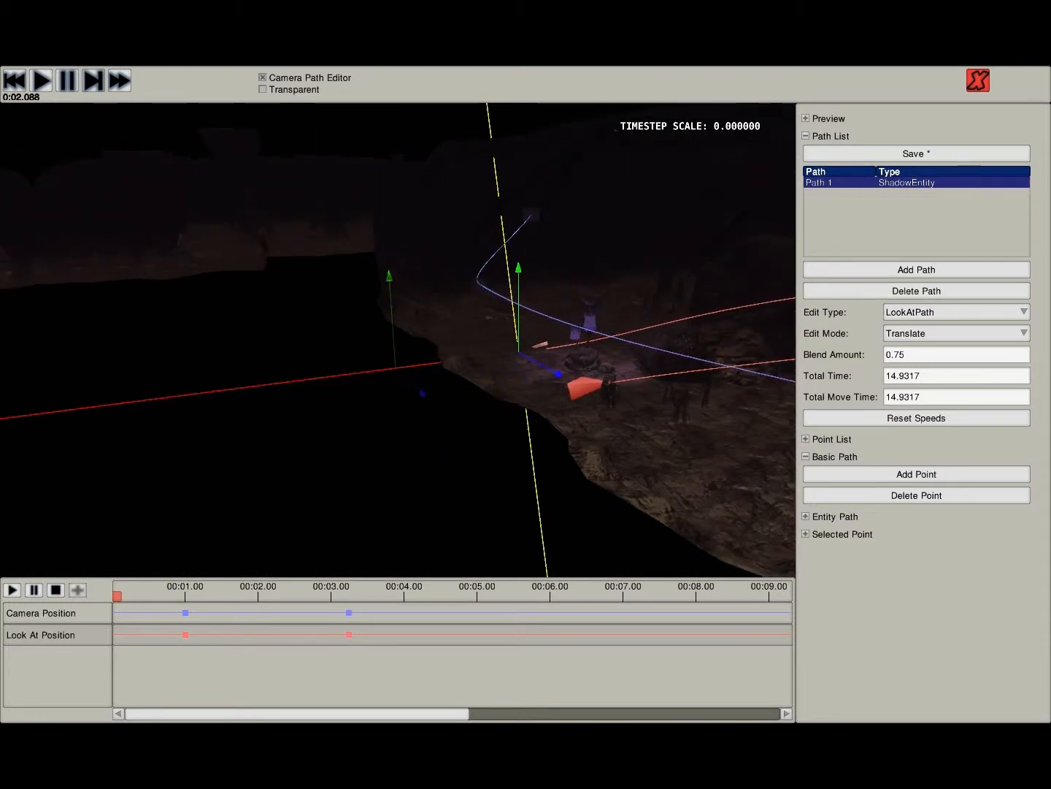
{"action": "left_click_drag", "start_coordinate": [519, 338], "coordinate": [519, 255]}
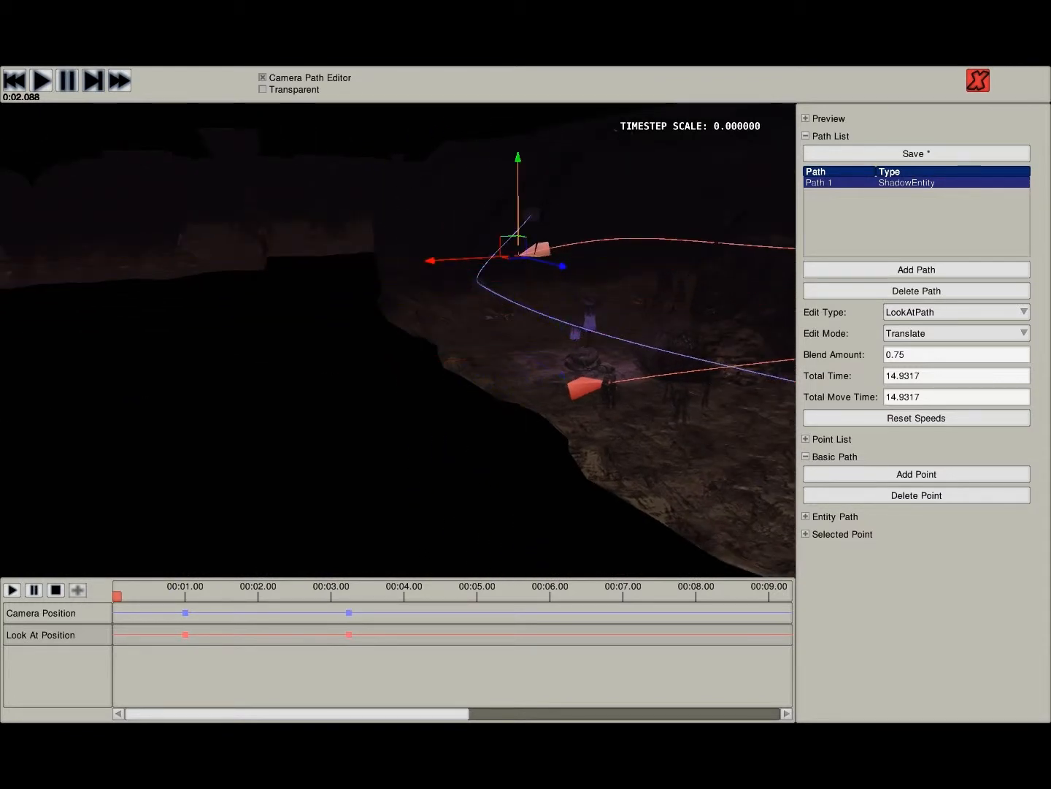
- Examine the adjusted look-at path from several sides, from its far point in the cave to the characters
{"action": "key", "text": "d"}
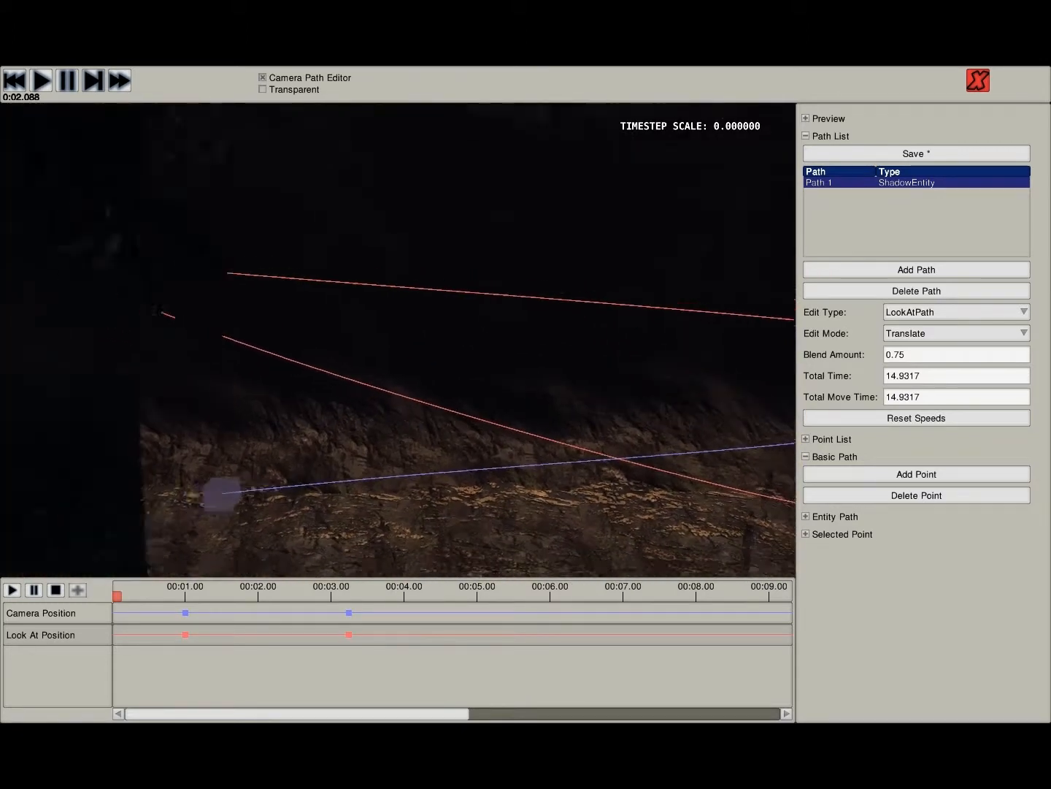
{"action": "key", "text": "s"}
{"action": "key", "text": "d"}
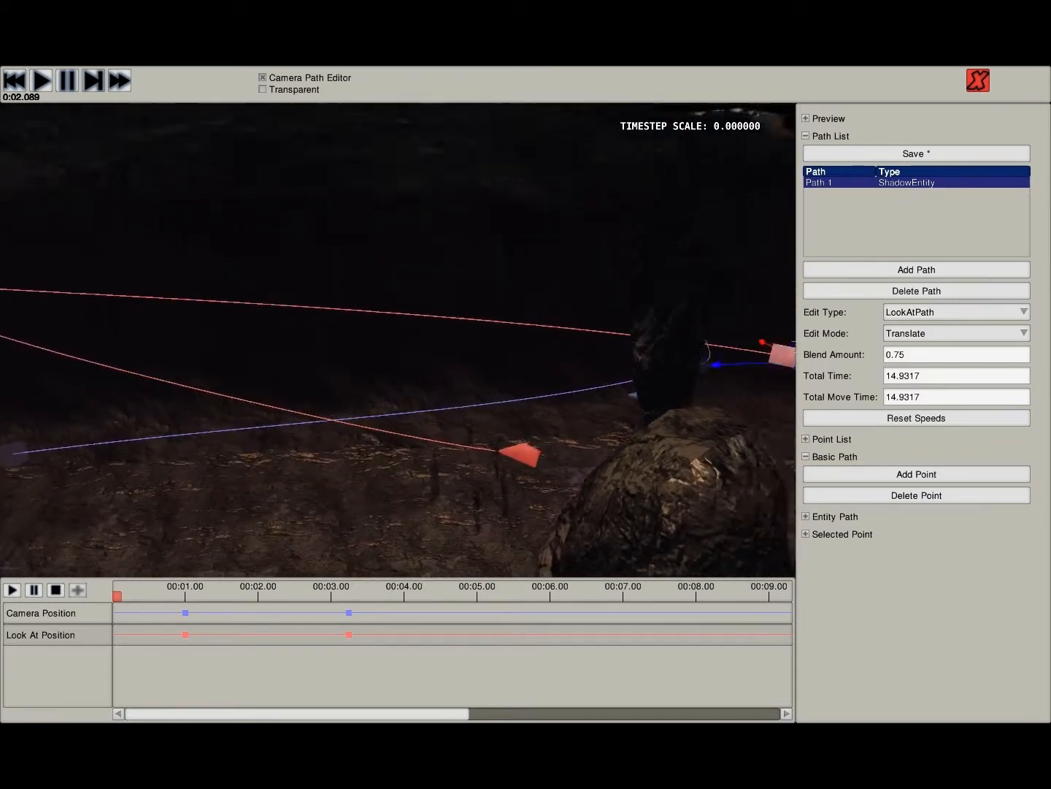
{"action": "key", "text": "d"}
{"action": "key", "text": "a"}
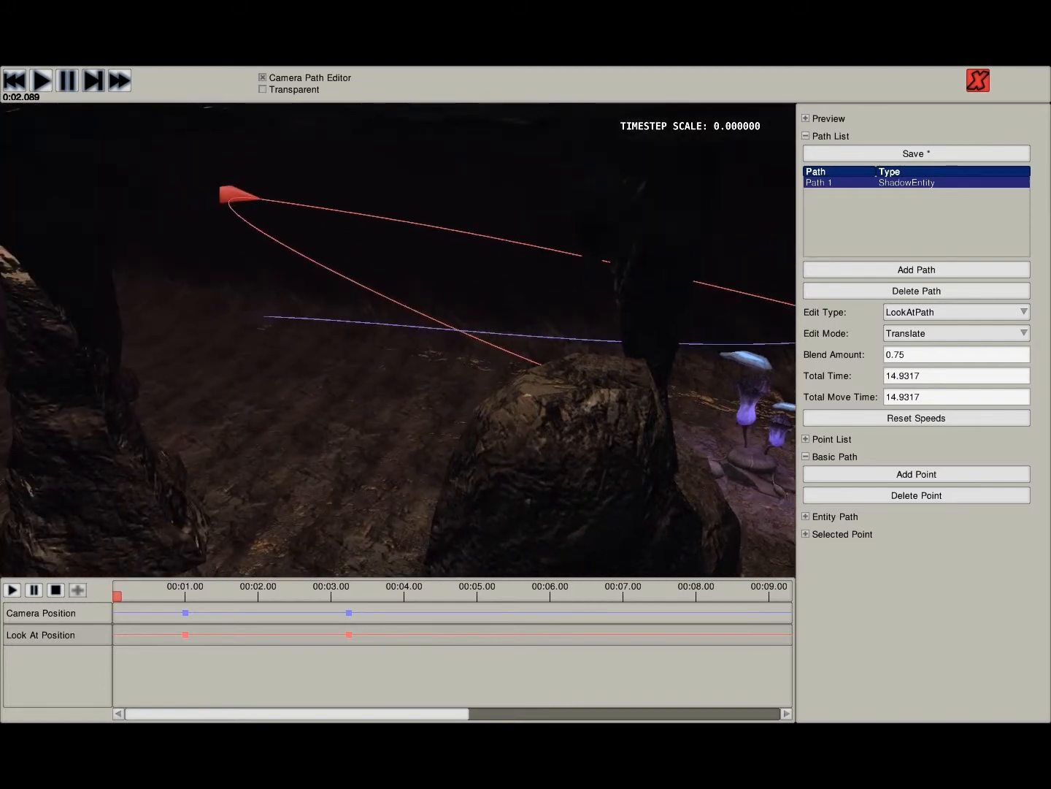
{"action": "key", "text": "d"}
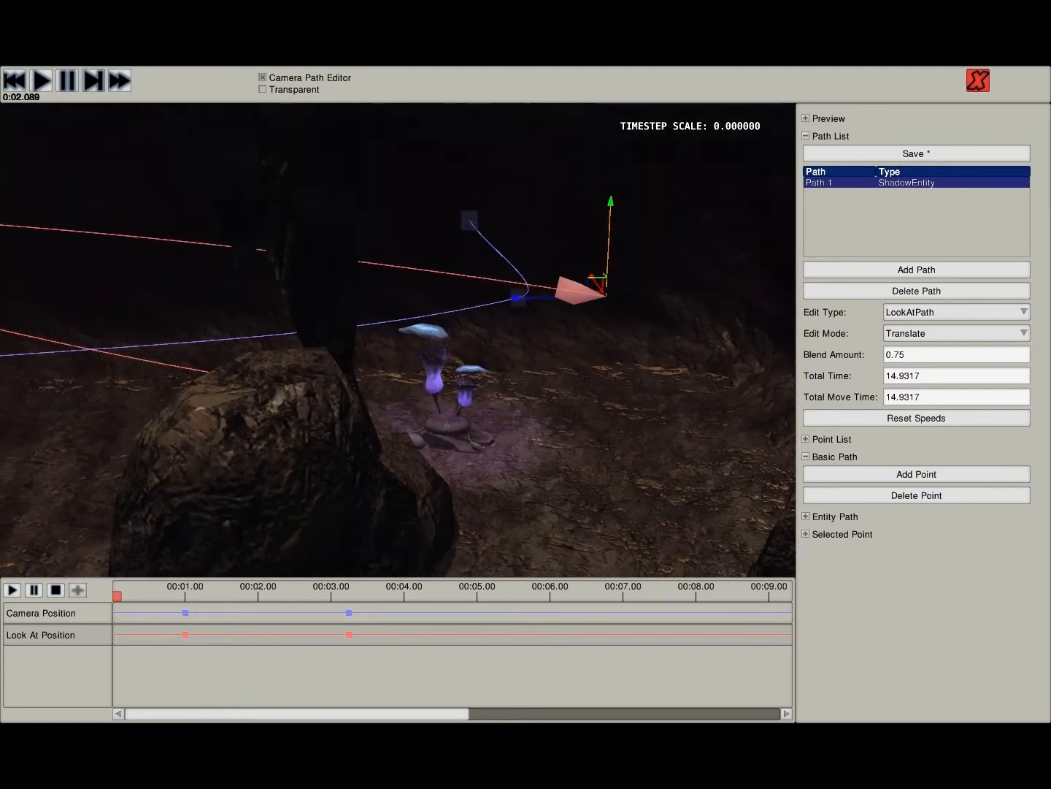
{"action": "key", "text": "d"}
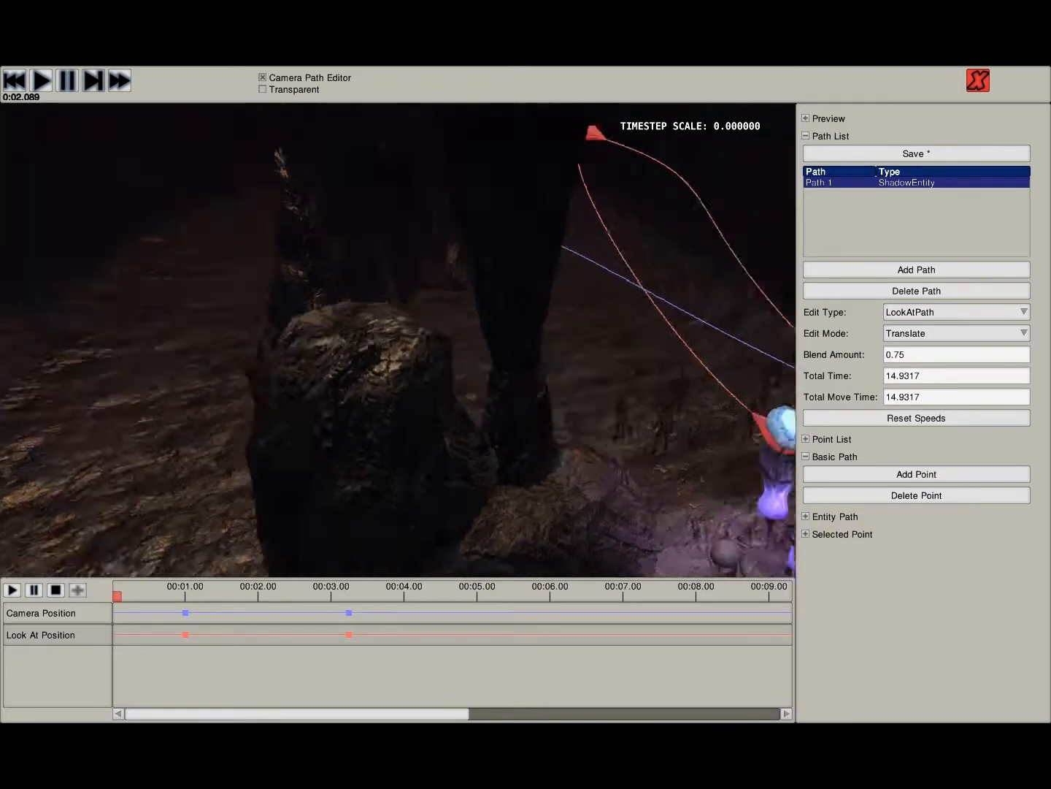
{"action": "key", "text": "w"}
{"action": "key", "text": "a"}
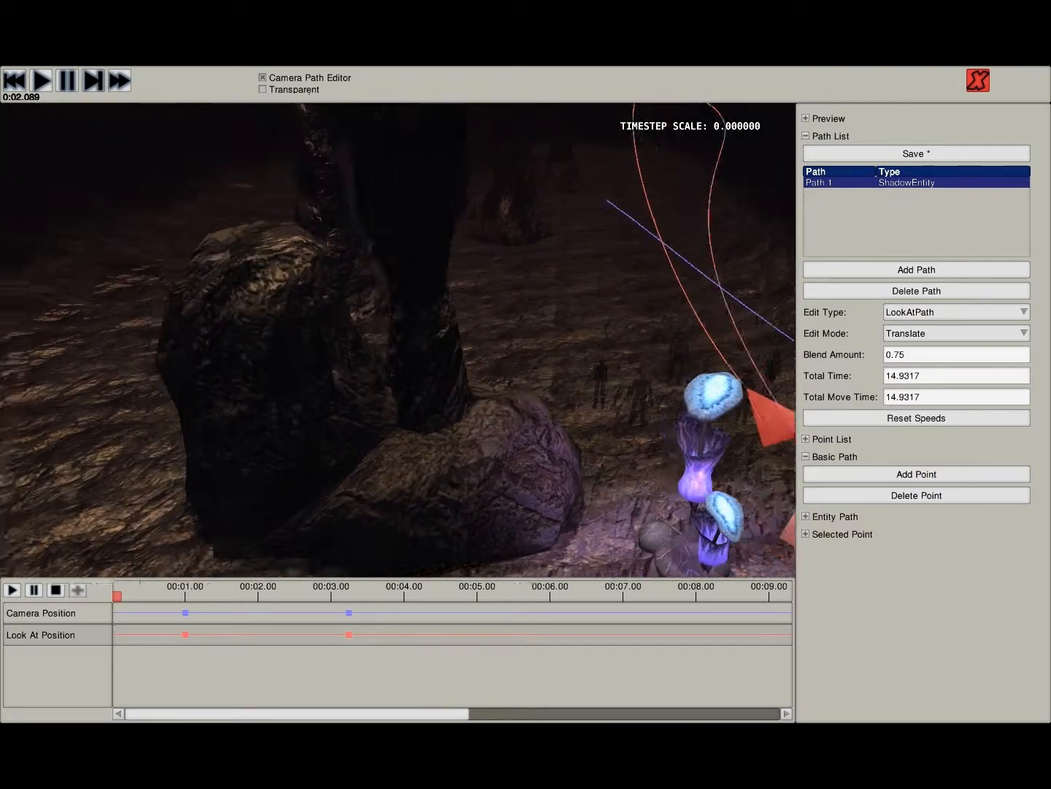
{"action": "key", "text": "a"}
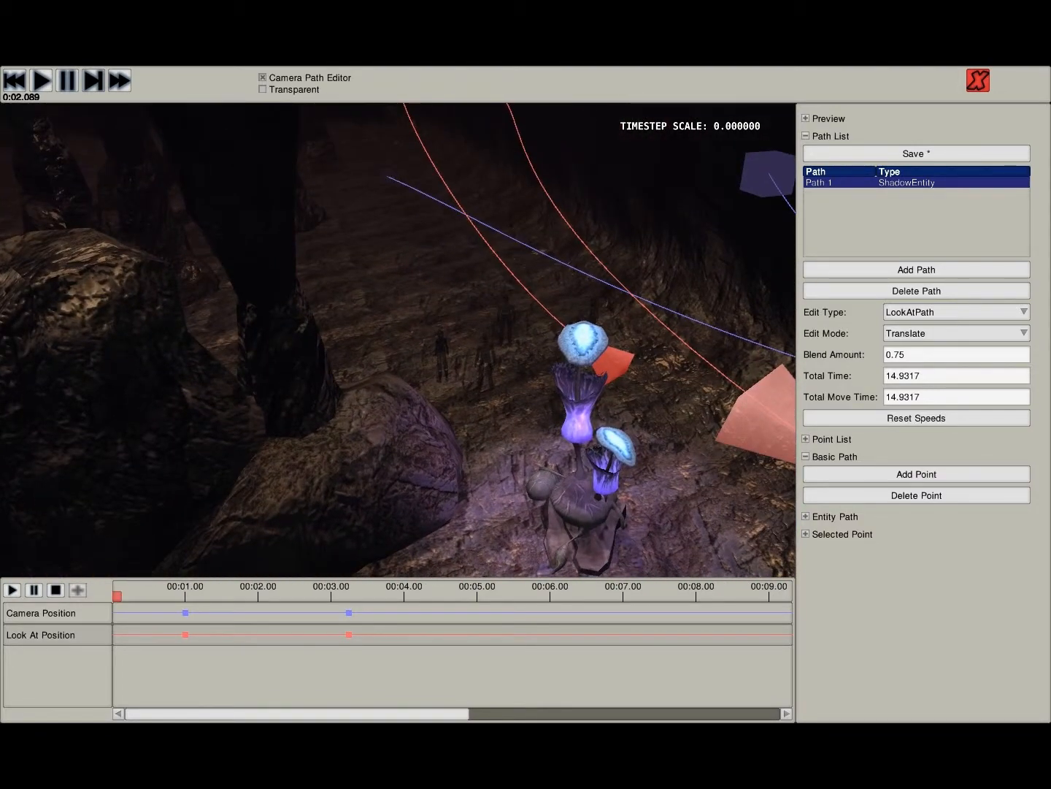
{"action": "key", "text": "w"}
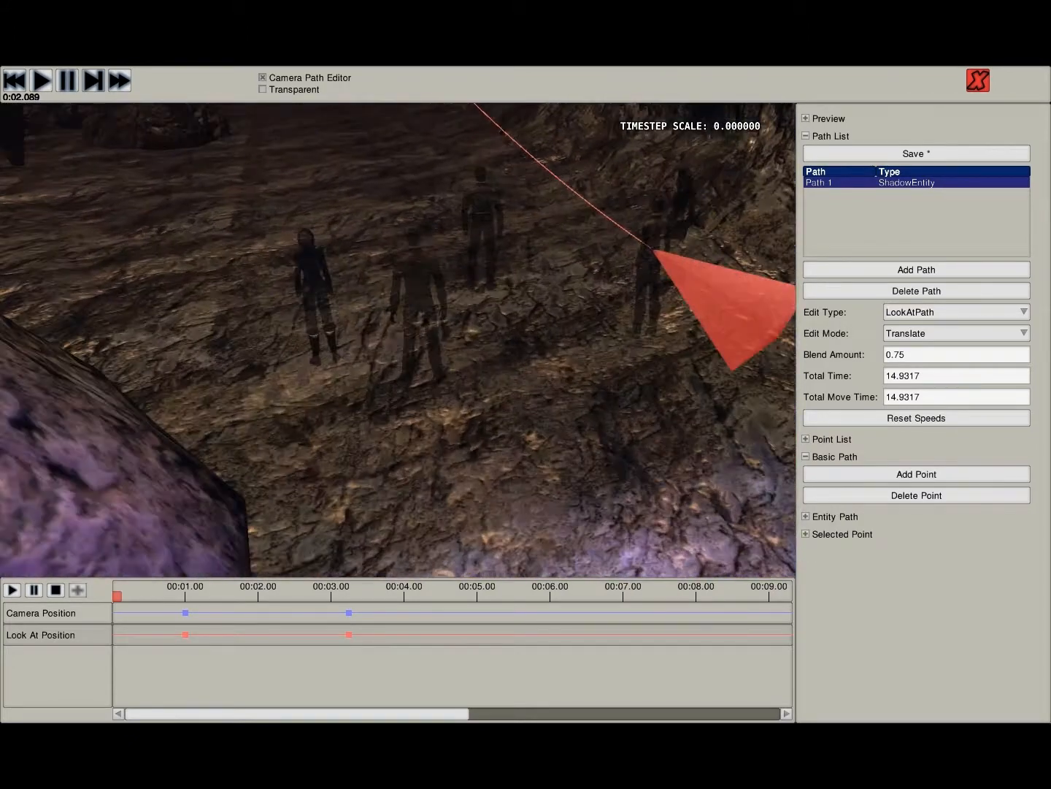
{"action": "key", "text": "s"}
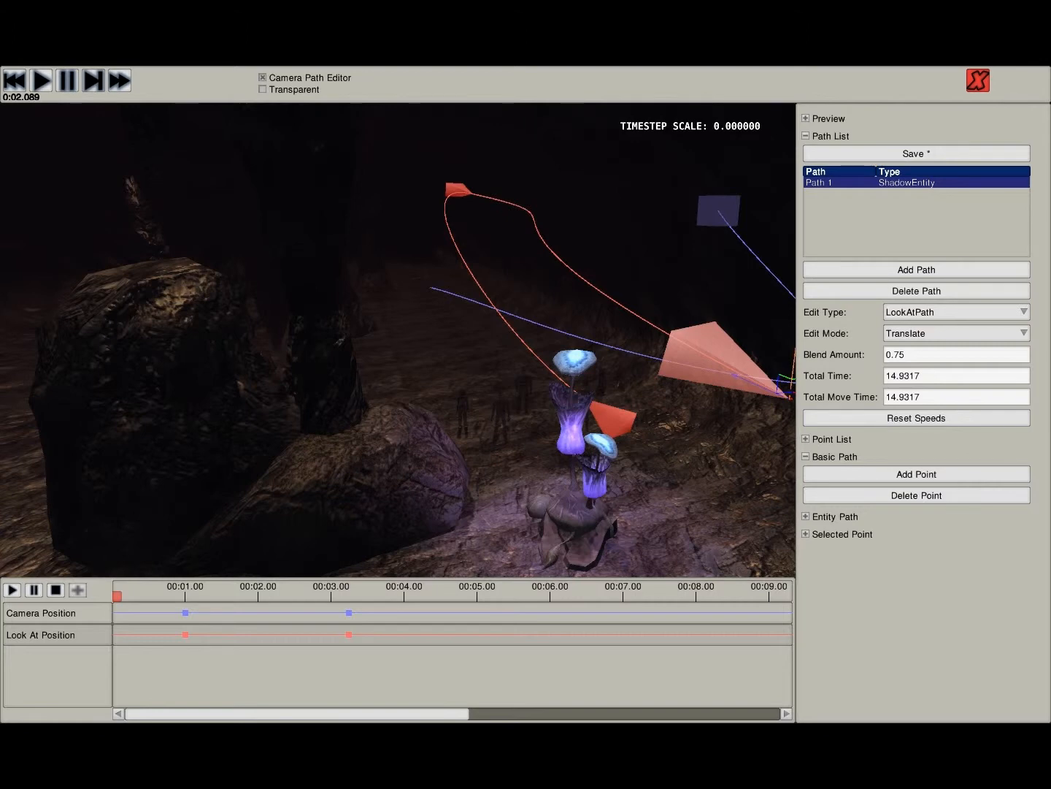
- Compare the camera position path with the look-at path around the glowing mushrooms and the group of characters
{"action": "key", "text": "a"}
{"action": "right_click_drag", "start_coordinate": [398, 339], "coordinate": [643, 303]}
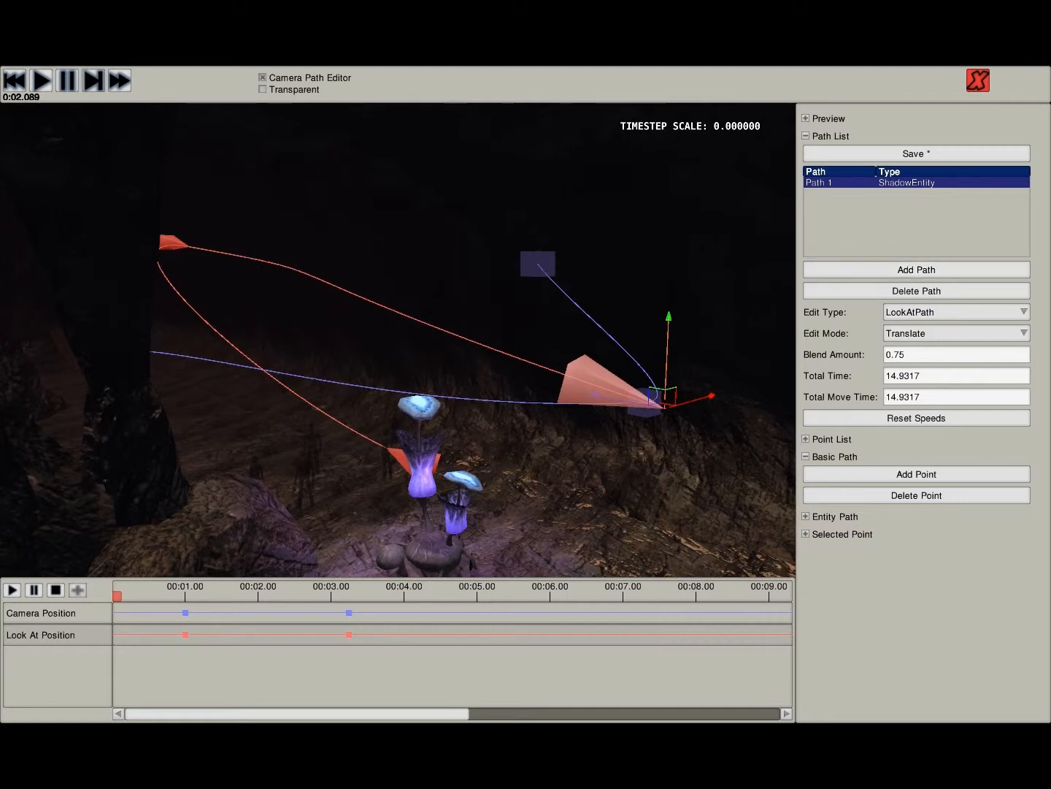
{"action": "key", "text": "w"}
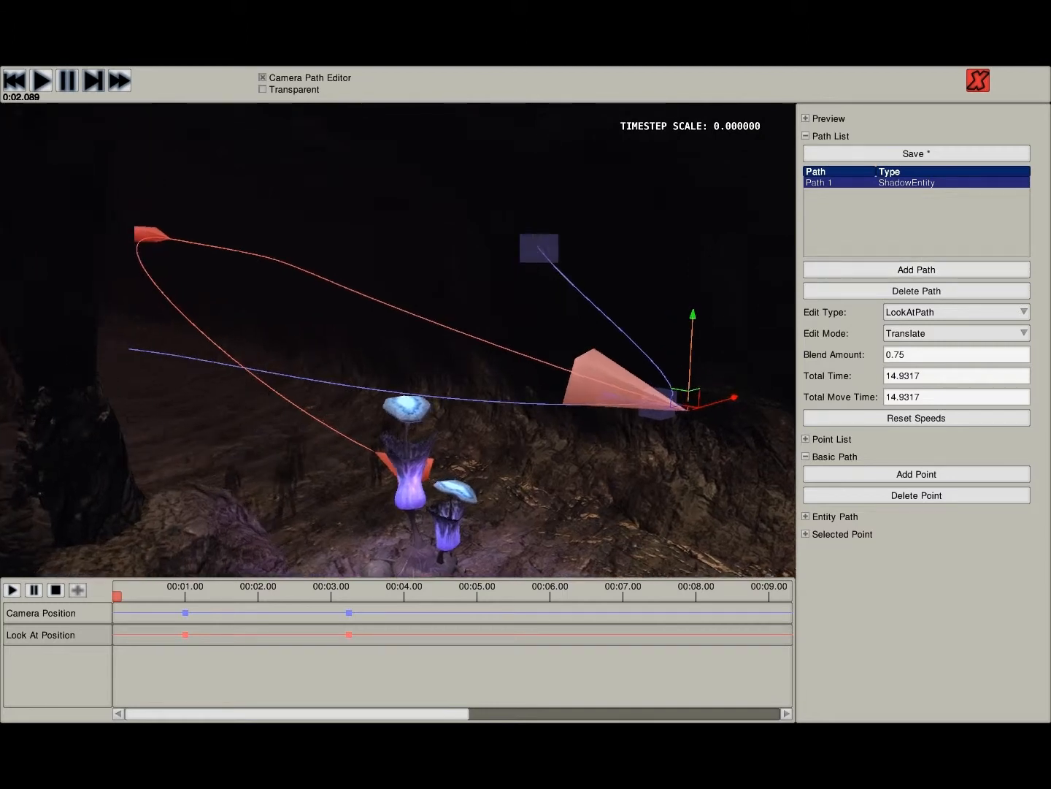
{"action": "key", "text": "s"}
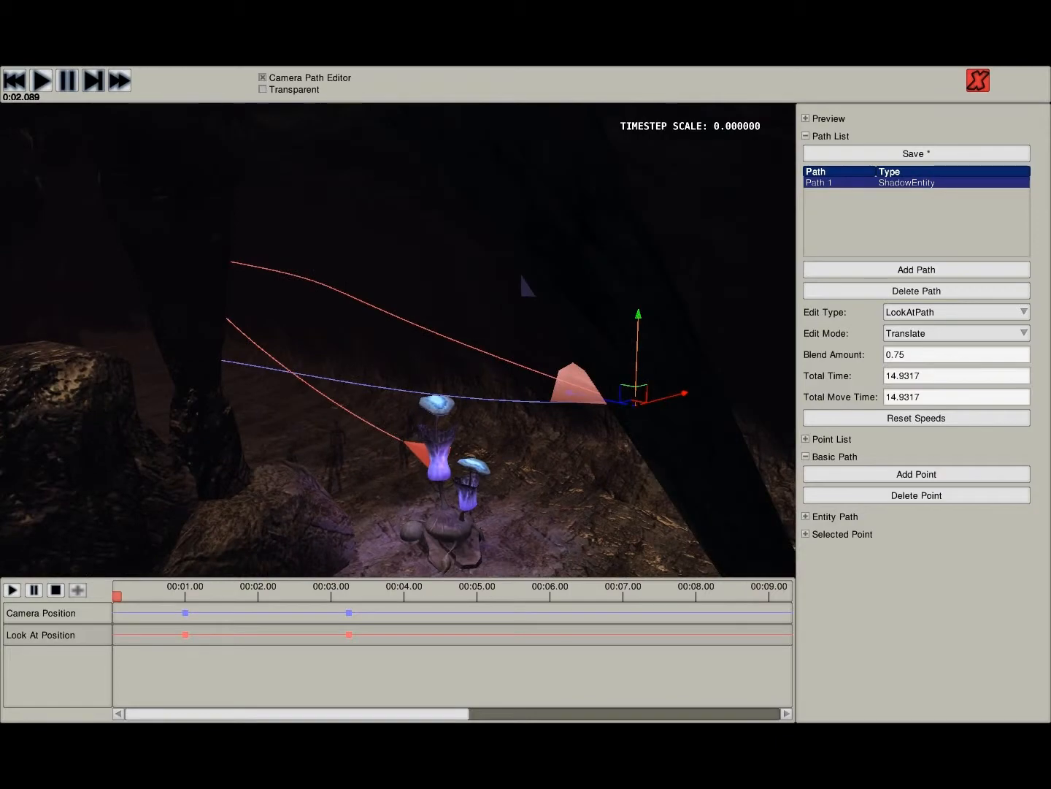
{"action": "key", "text": "w"}
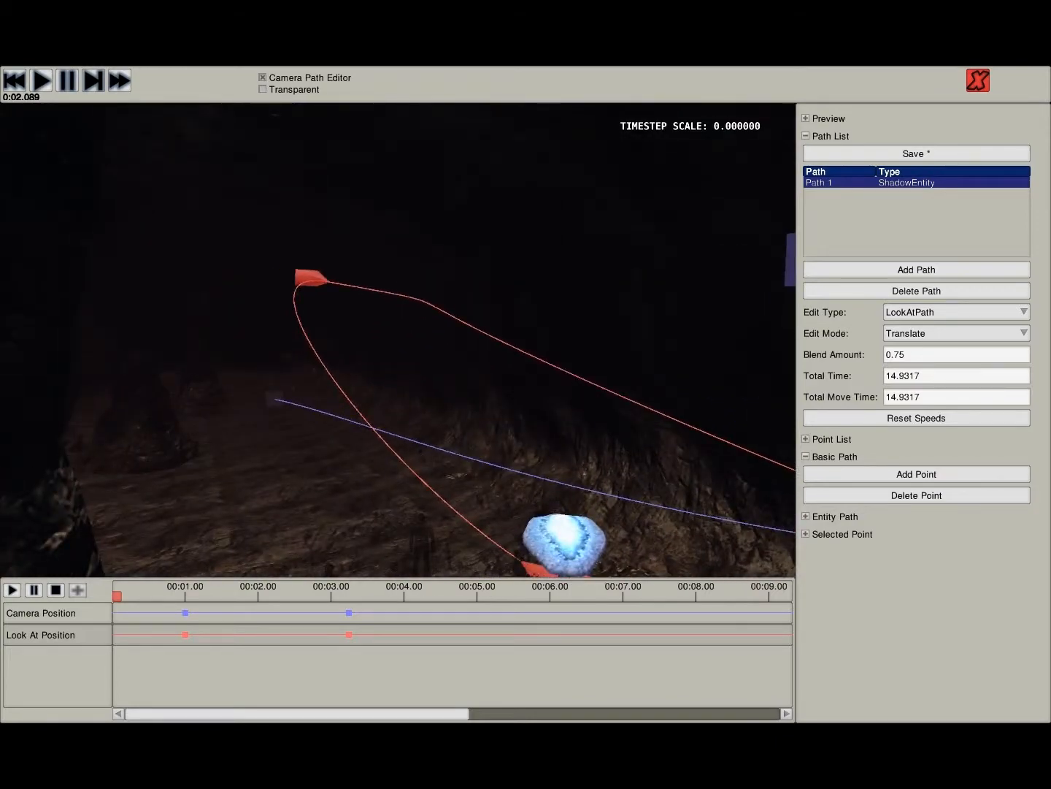
{"action": "key", "text": "a"}
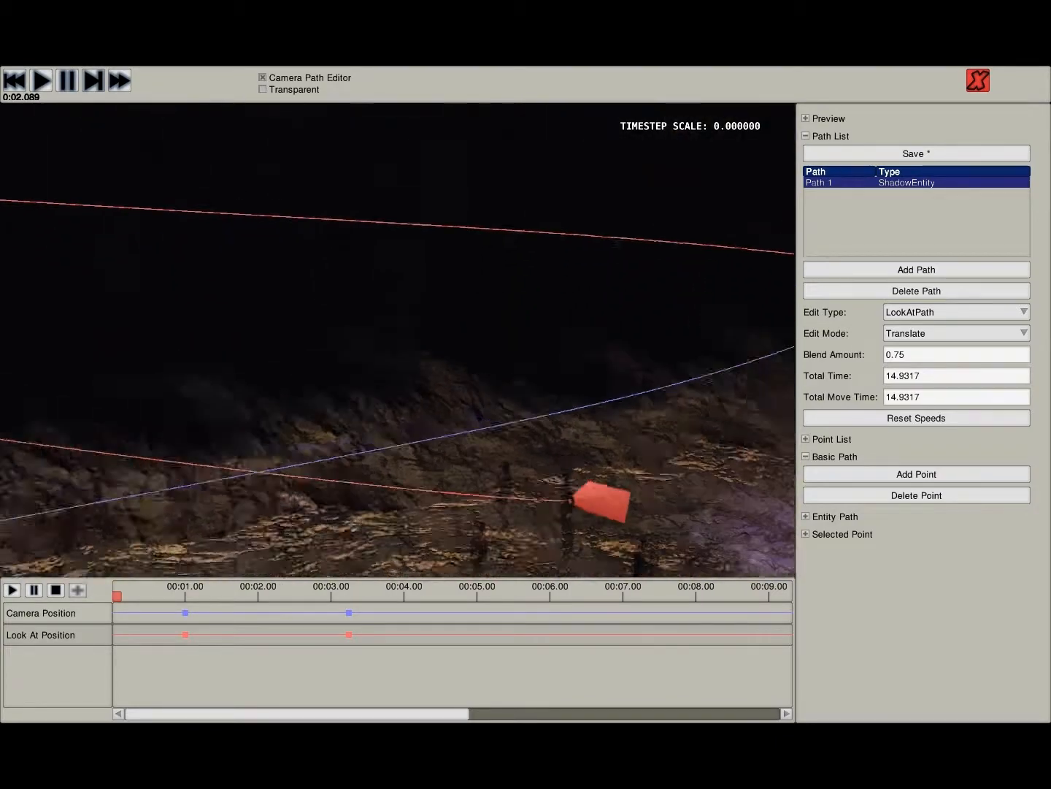
{"action": "key", "text": "a"}
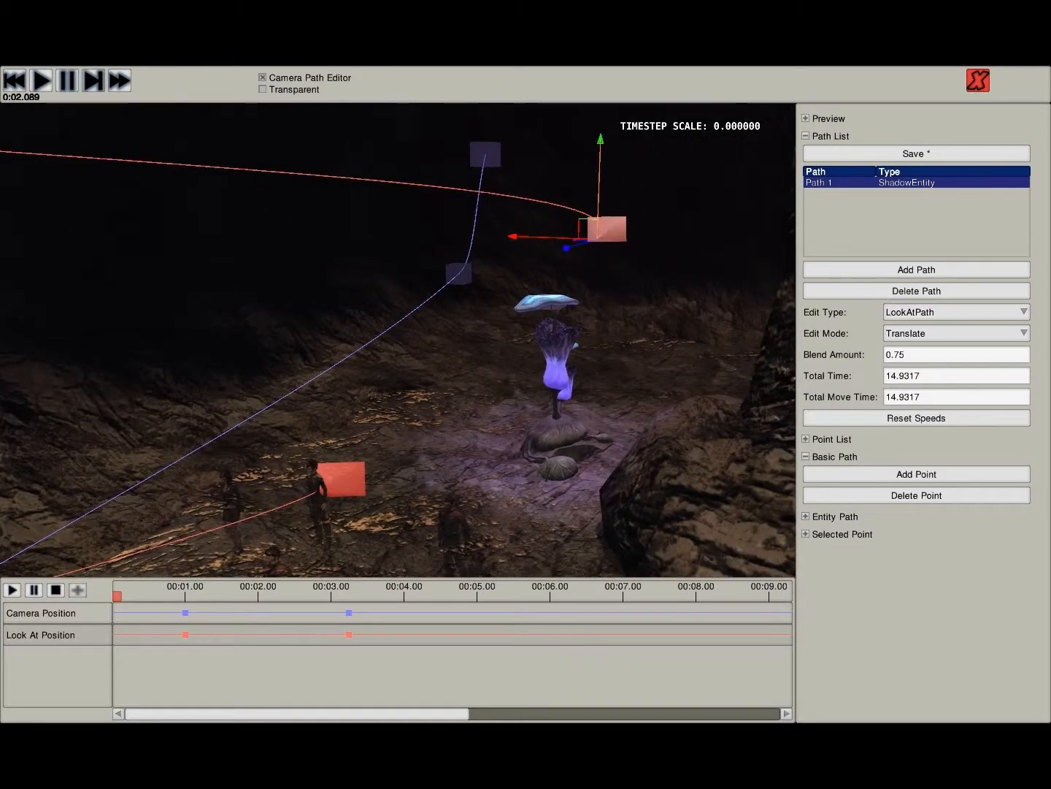
{"action": "key", "text": "s"}
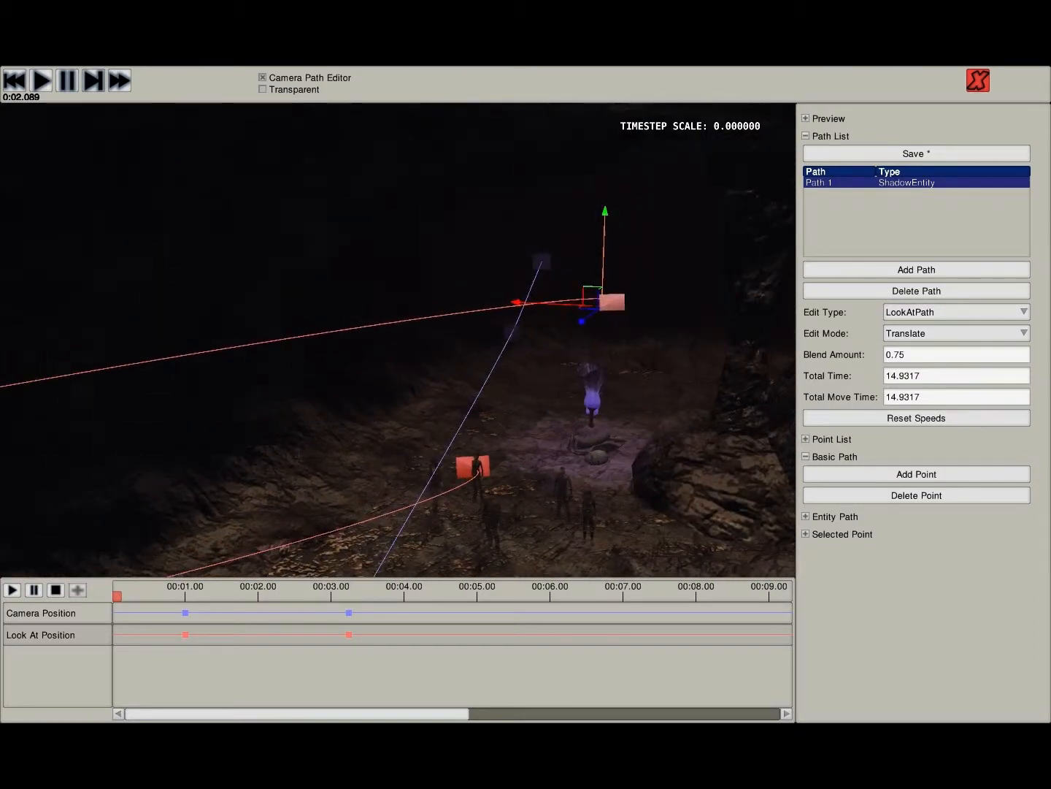
{"action": "key", "text": "a"}
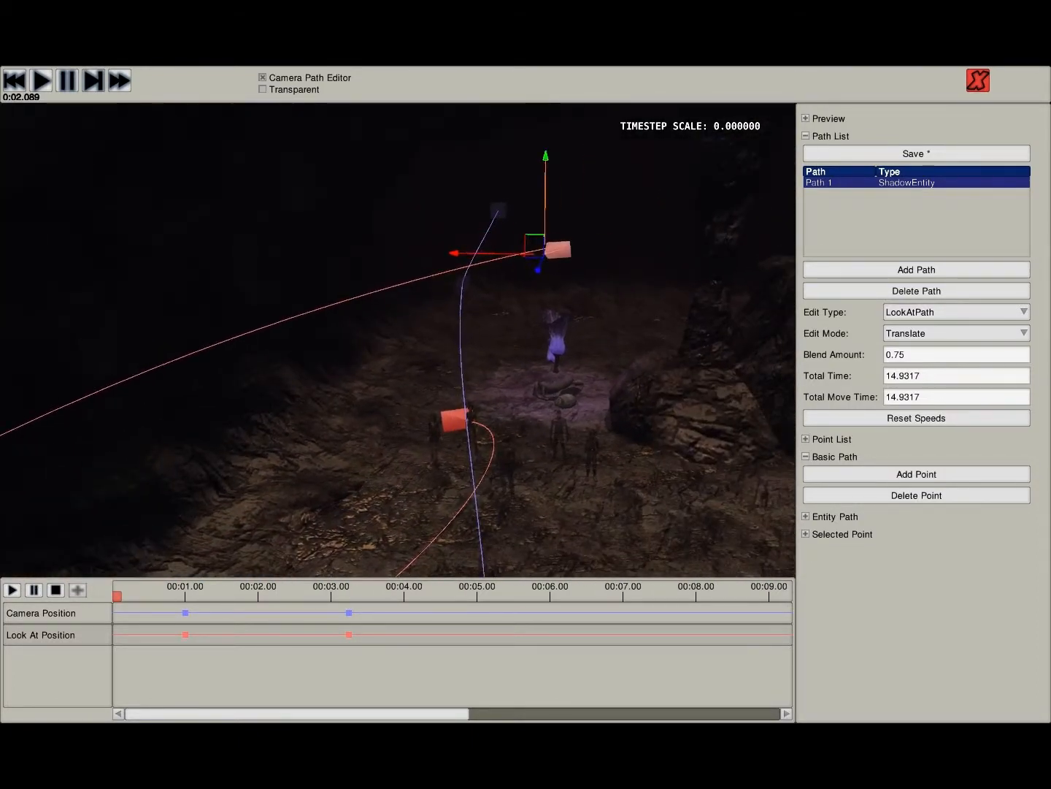
{"action": "right_click_drag", "start_coordinate": [397, 340], "coordinate": [385, 373]}
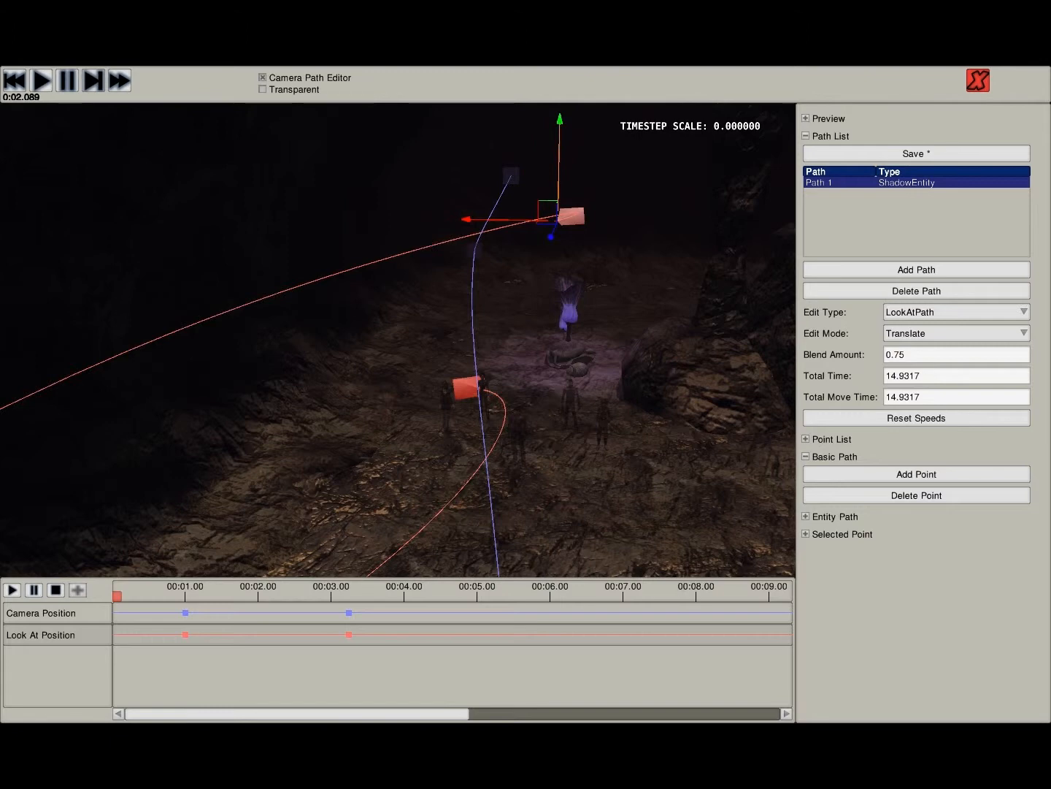
{"action": "mouse_move", "coordinate": [398, 340]}
{"action": "right_mouse_down"}
{"action": "mouse_move", "coordinate": [422, 459]}
{"action": "mouse_move", "coordinate": [368, 423]}
{"action": "mouse_move", "coordinate": [438, 367]}
{"action": "mouse_move", "coordinate": [460, 367]}
{"action": "mouse_move", "coordinate": [255, 409]}
{"action": "mouse_move", "coordinate": [146, 379]}
{"action": "mouse_move", "coordinate": [150, 277]}
{"action": "mouse_move", "coordinate": [139, 252]}
{"action": "mouse_move", "coordinate": [95, 248]}
{"action": "mouse_move", "coordinate": [73, 204]}
{"action": "mouse_move", "coordinate": [9, 203]}
{"action": "right_mouse_up"}
{"action": "key", "text": "w"}
{"action": "key", "text": "d"}
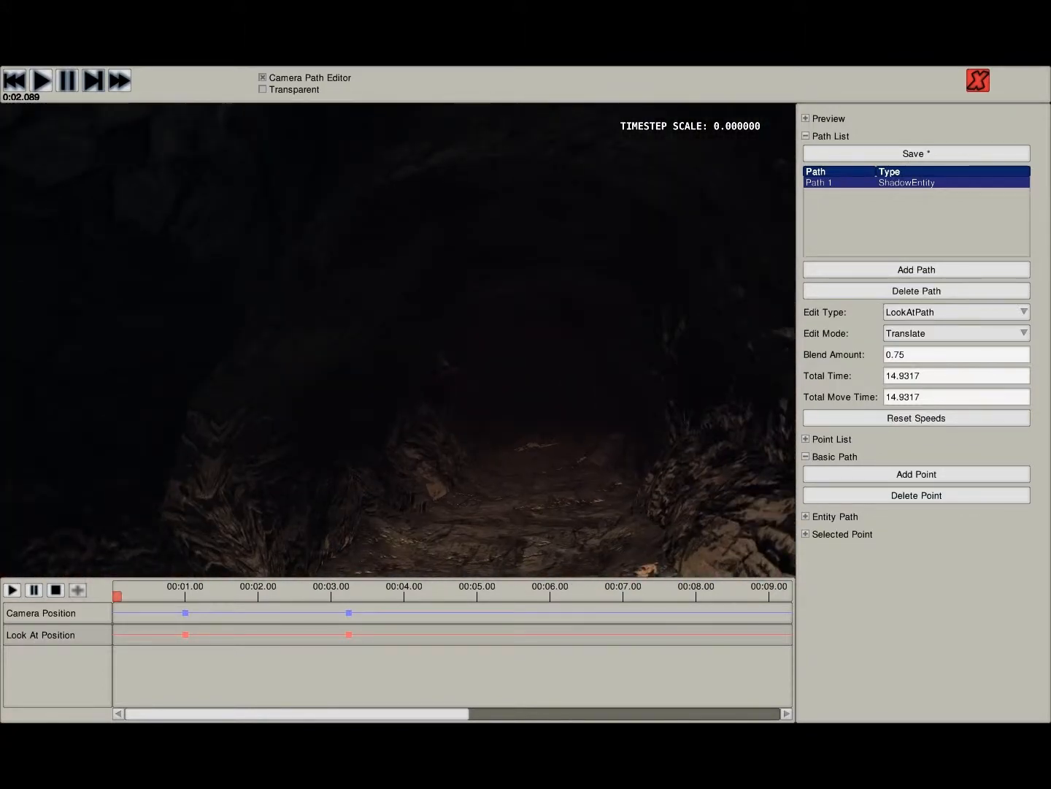
{"action": "right_click_drag", "start_coordinate": [398, 340], "coordinate": [774, 308]}
{"action": "key", "text": "w"}
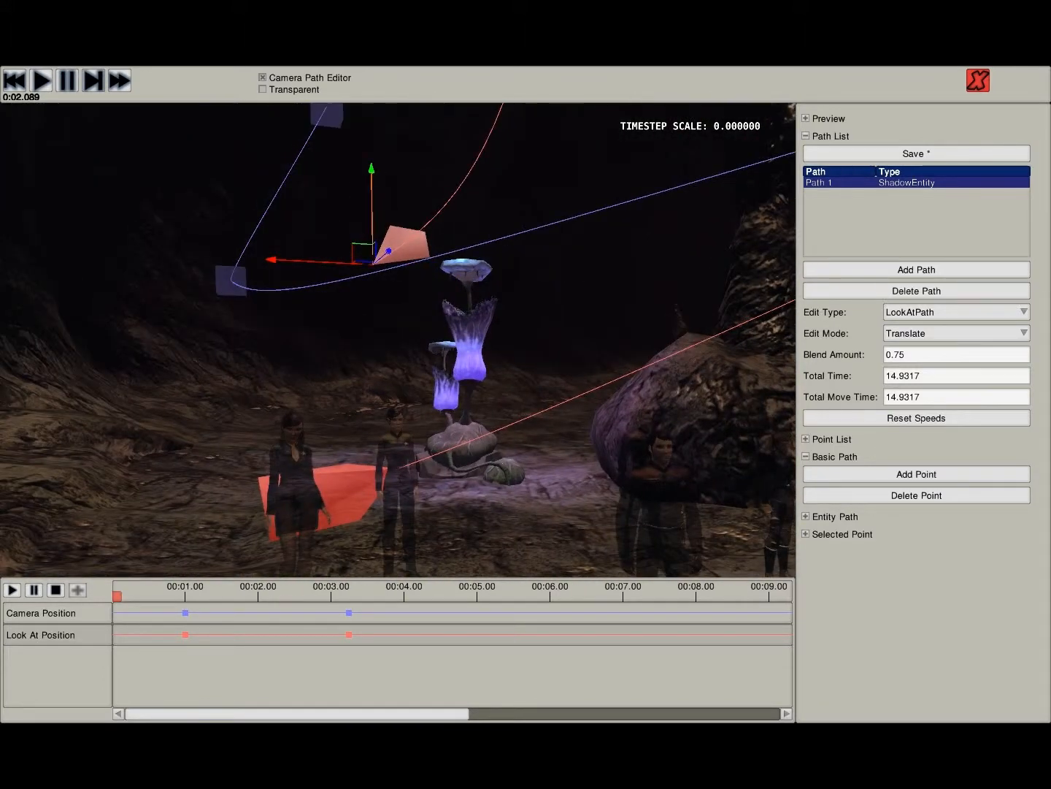